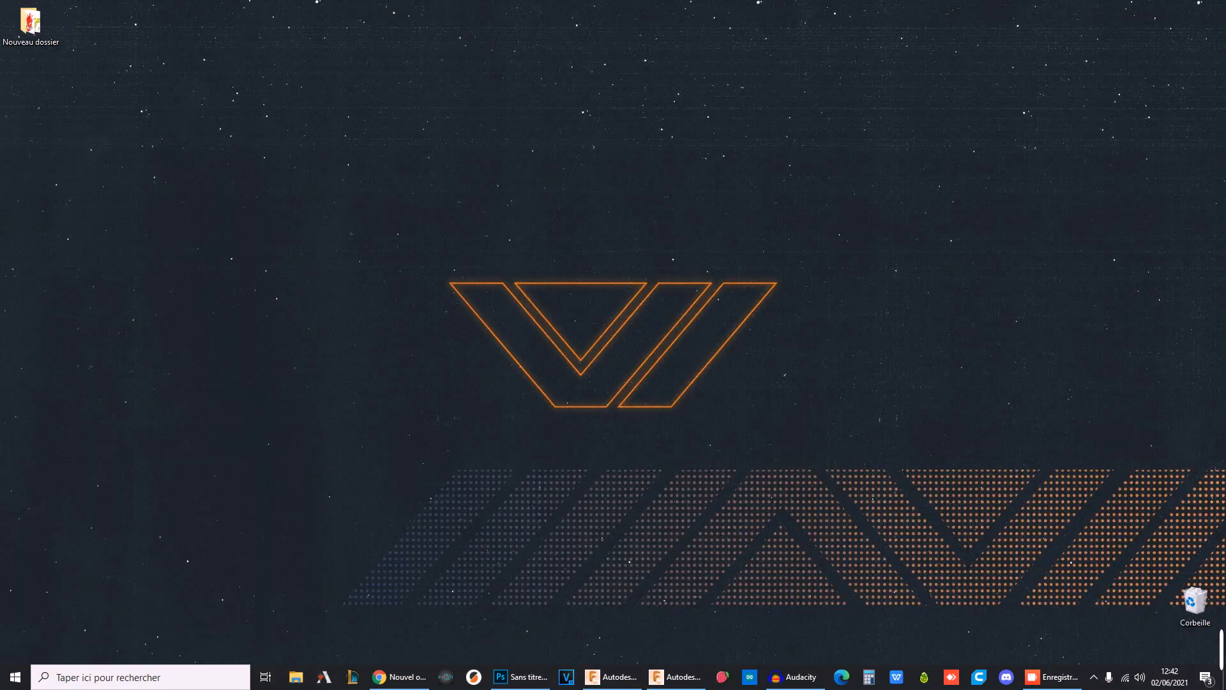
# Switch to Chrome and search the web for "cyberpunk 2077 svg"
pyautogui.hotkey('alt', 'Tab')
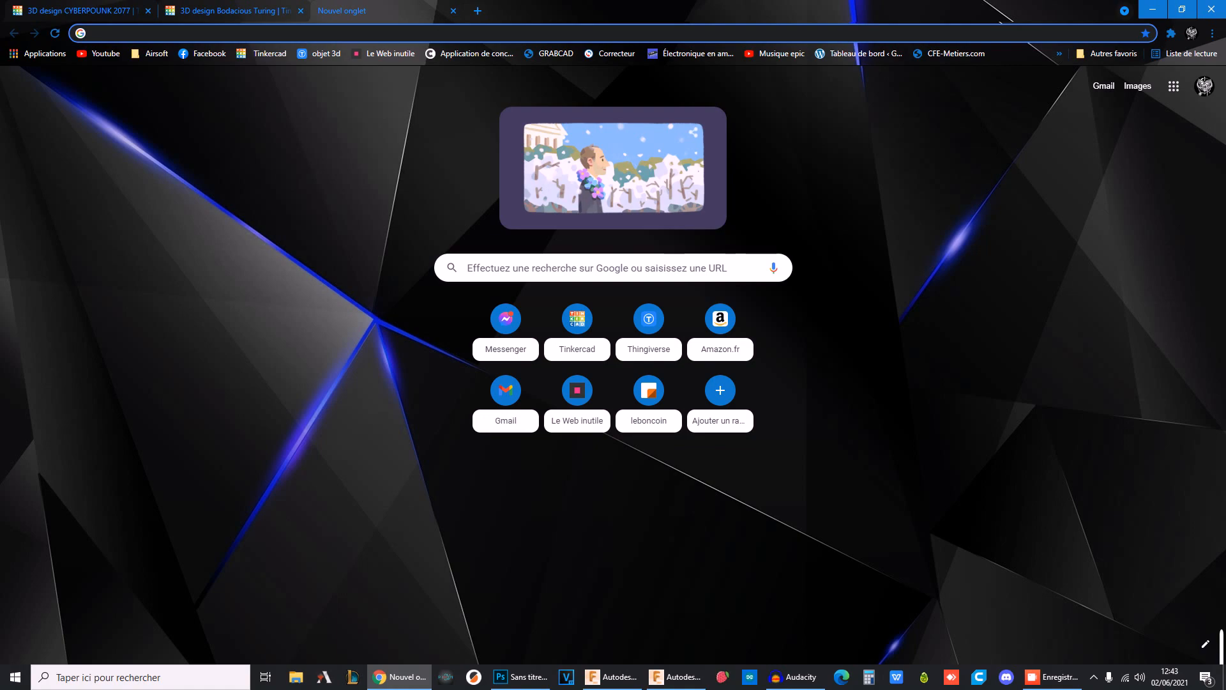
pyautogui.write('CYB')
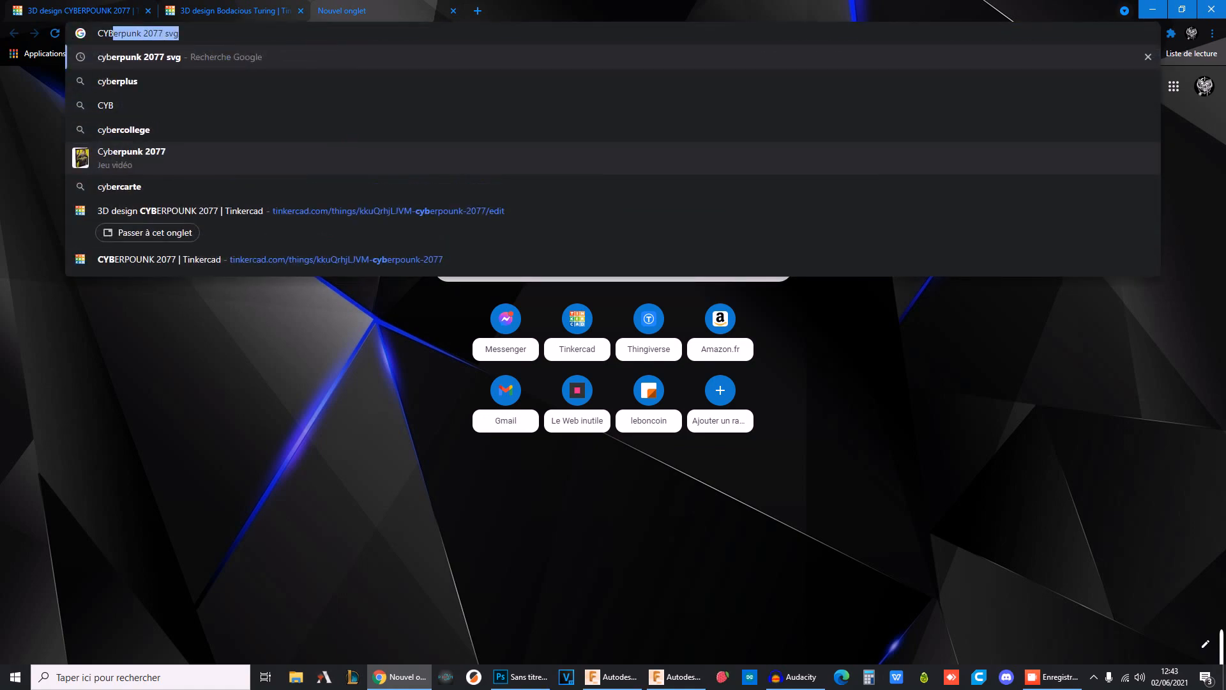
pyautogui.press('BackSpace')
pyautogui.press('BackSpace')
pyautogui.press('BackSpace')
pyautogui.press('BackSpace')
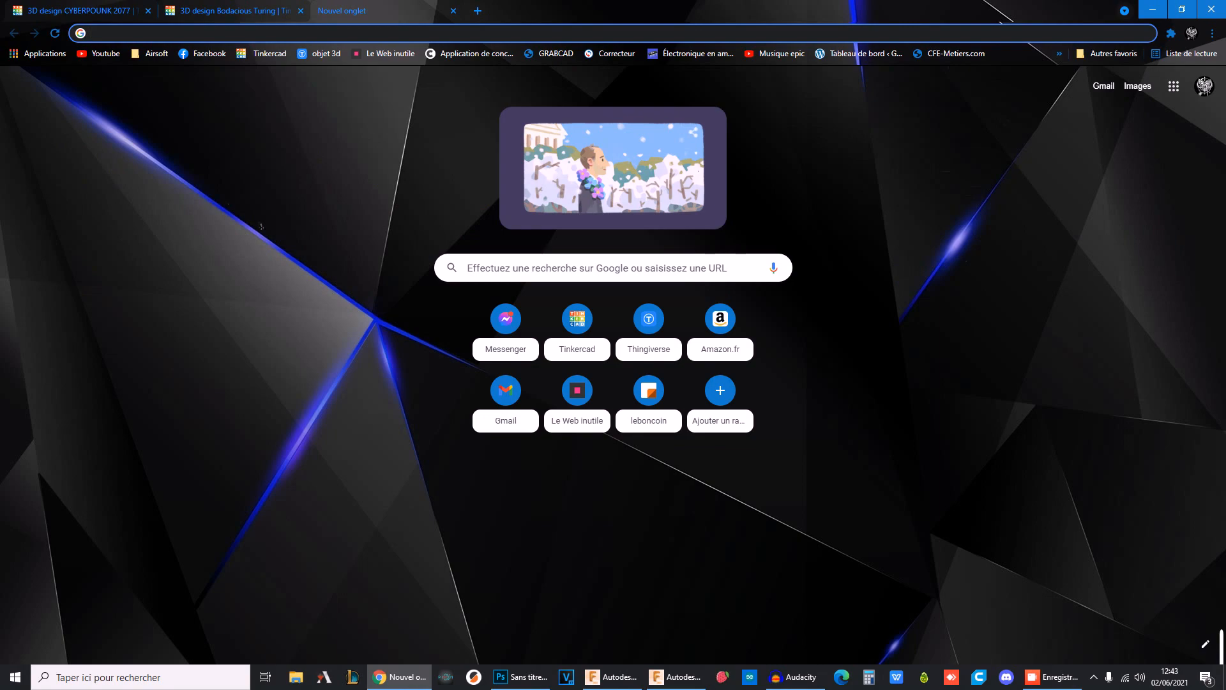
pyautogui.write('CYBER')
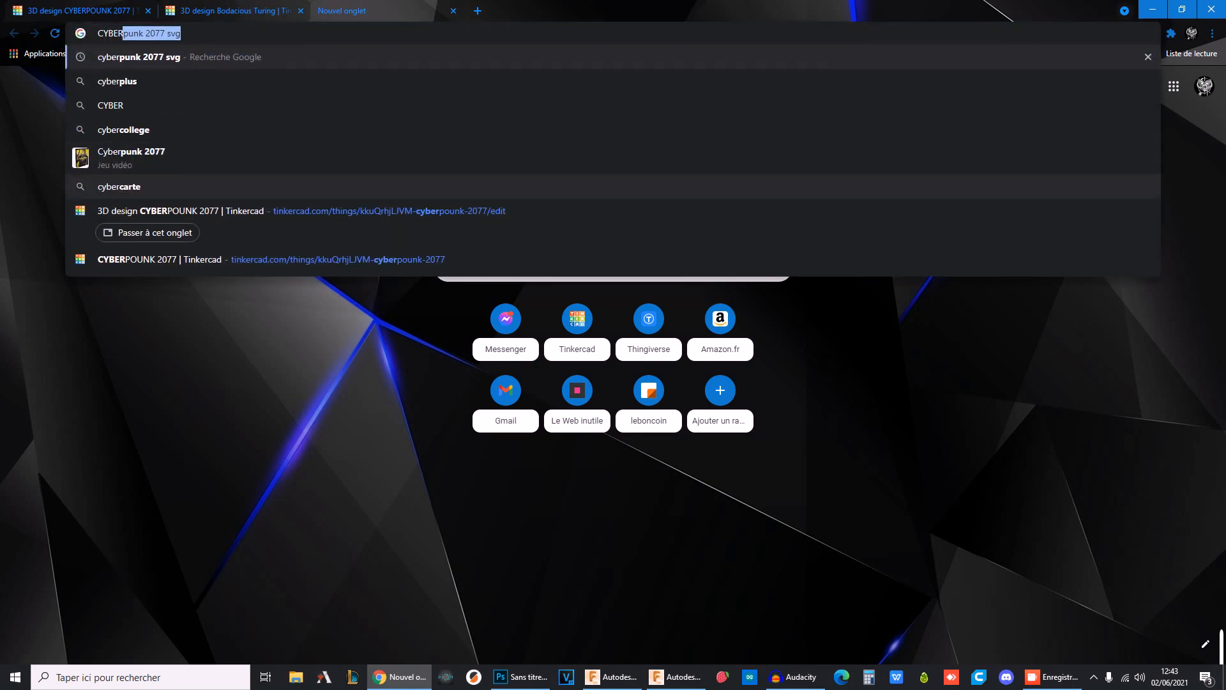
pyautogui.write('PUNK')
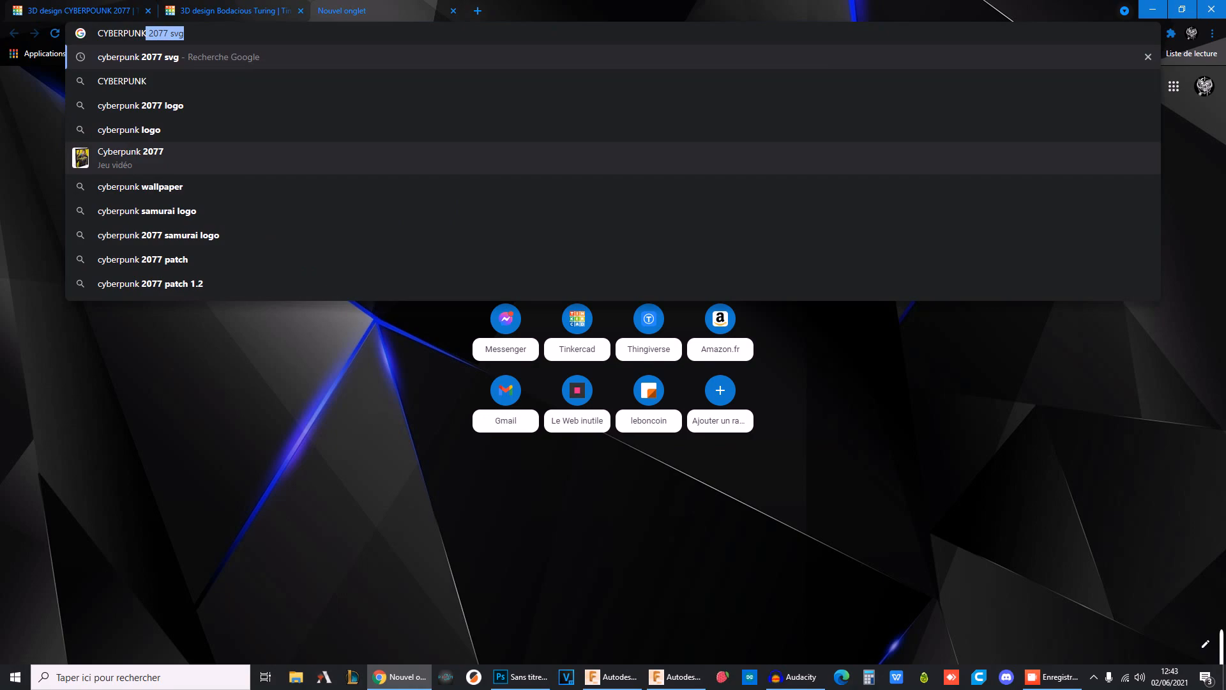
pyautogui.press('Return')
pyautogui.moveTo(126, 96); pyautogui.dragTo(188, 96)
pyautogui.click(207, 96)
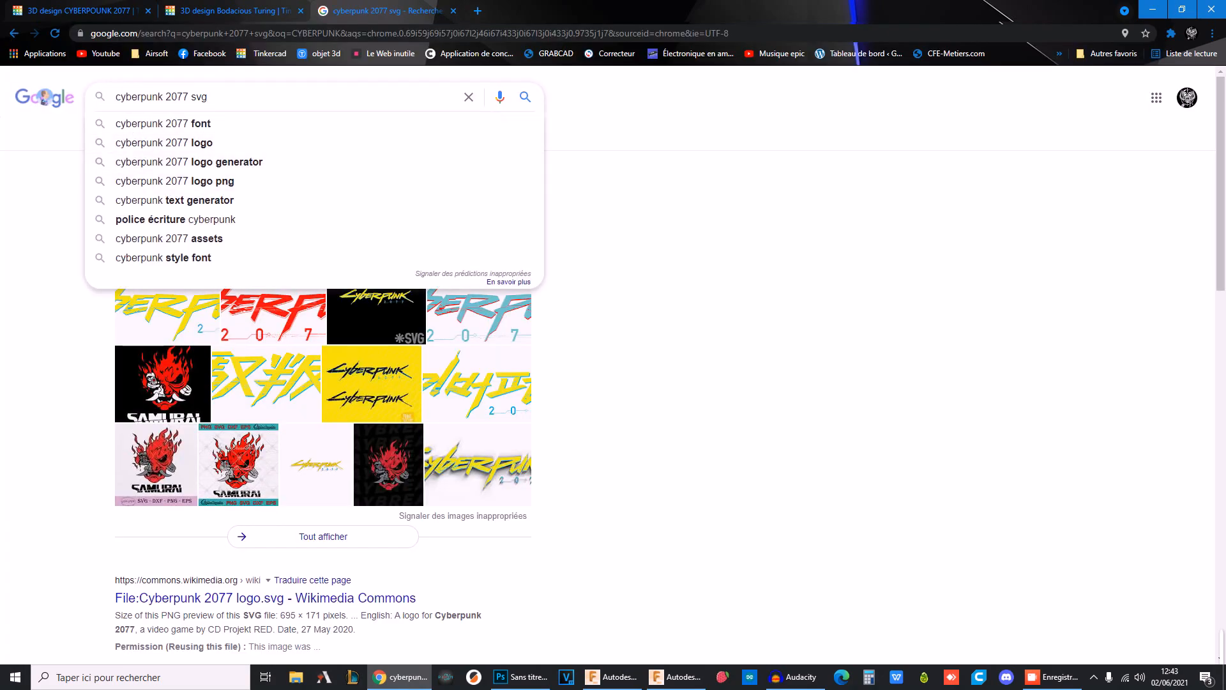
pyautogui.click(664, 223)
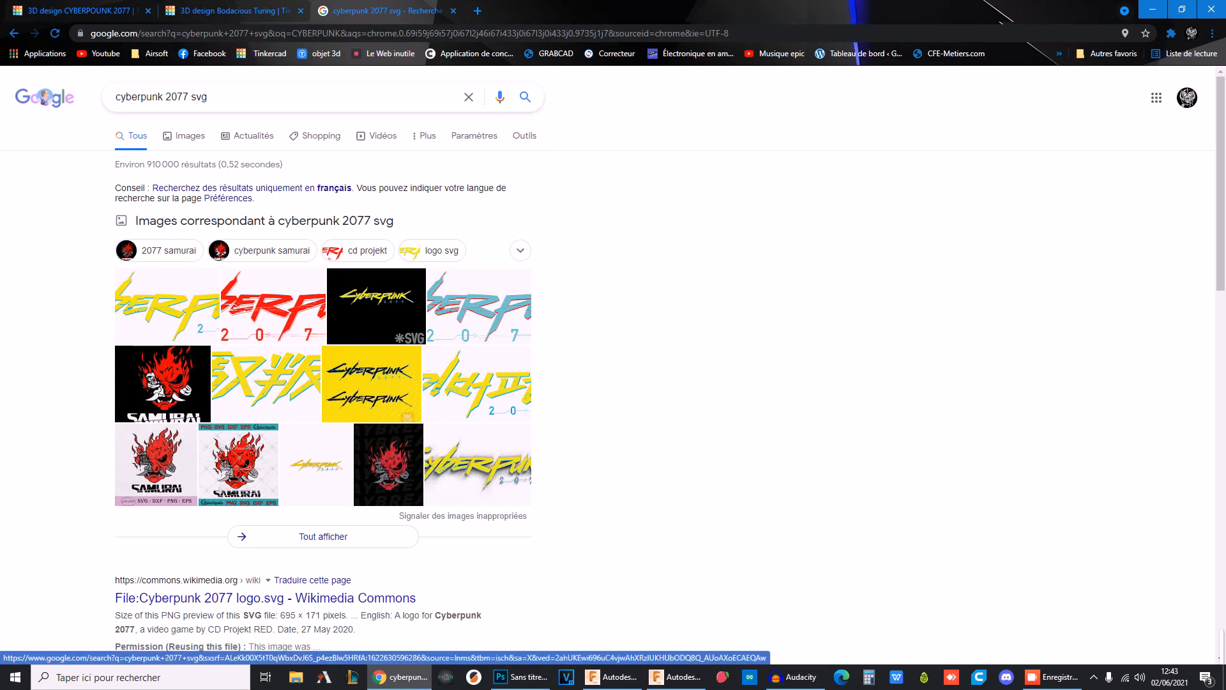
# Show the image results for cyberpunk 2077 svg and look through them for usable logos and artwork
pyautogui.click(185, 136)
pyautogui.scroll(-2, 882, 434)
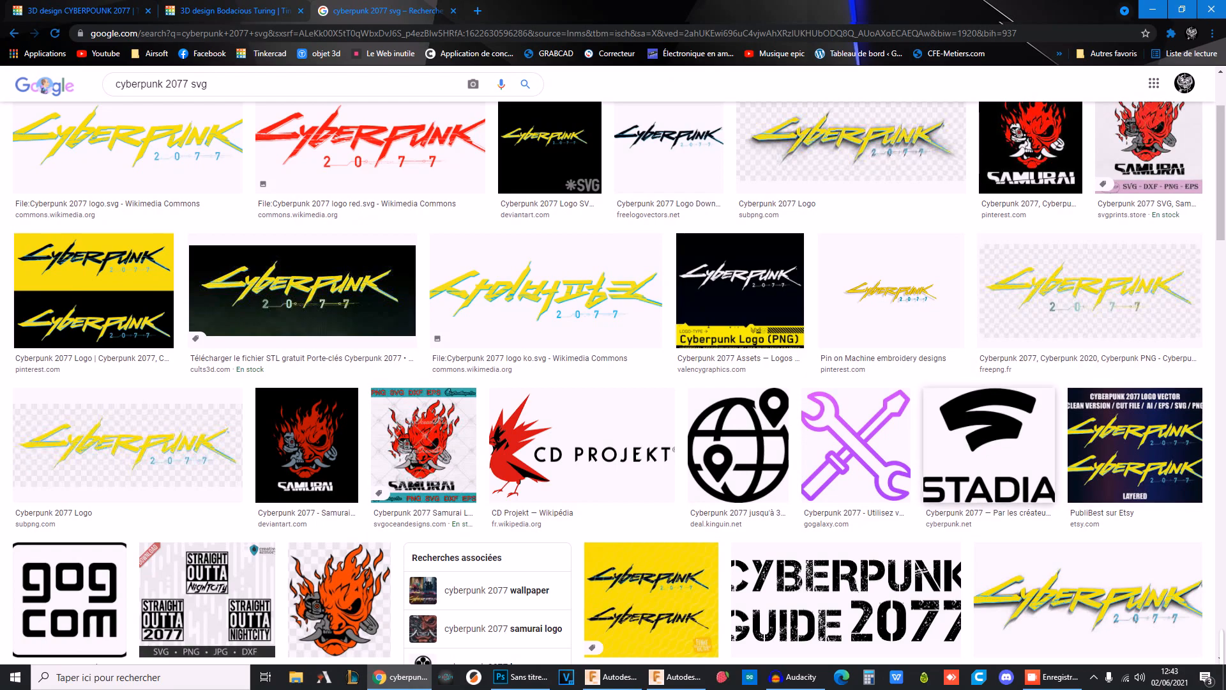
pyautogui.scroll(1, 613, 376)
pyautogui.scroll(-3, 613, 377)
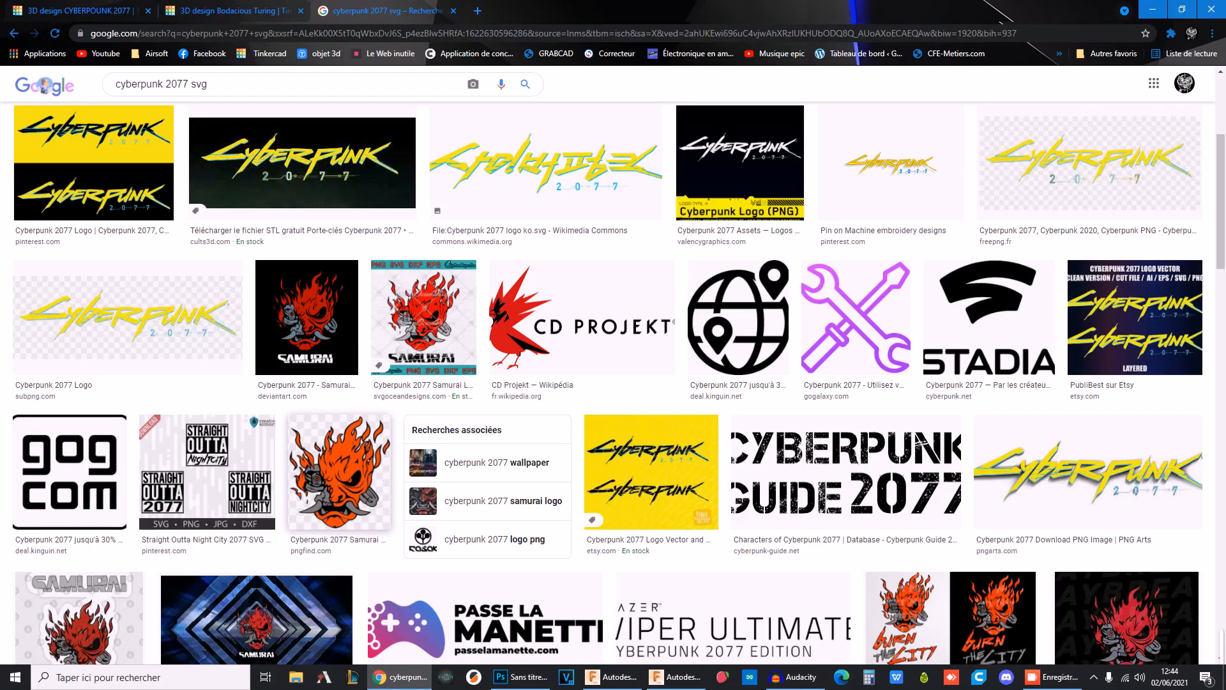
pyautogui.scroll(-9, 583, 364)
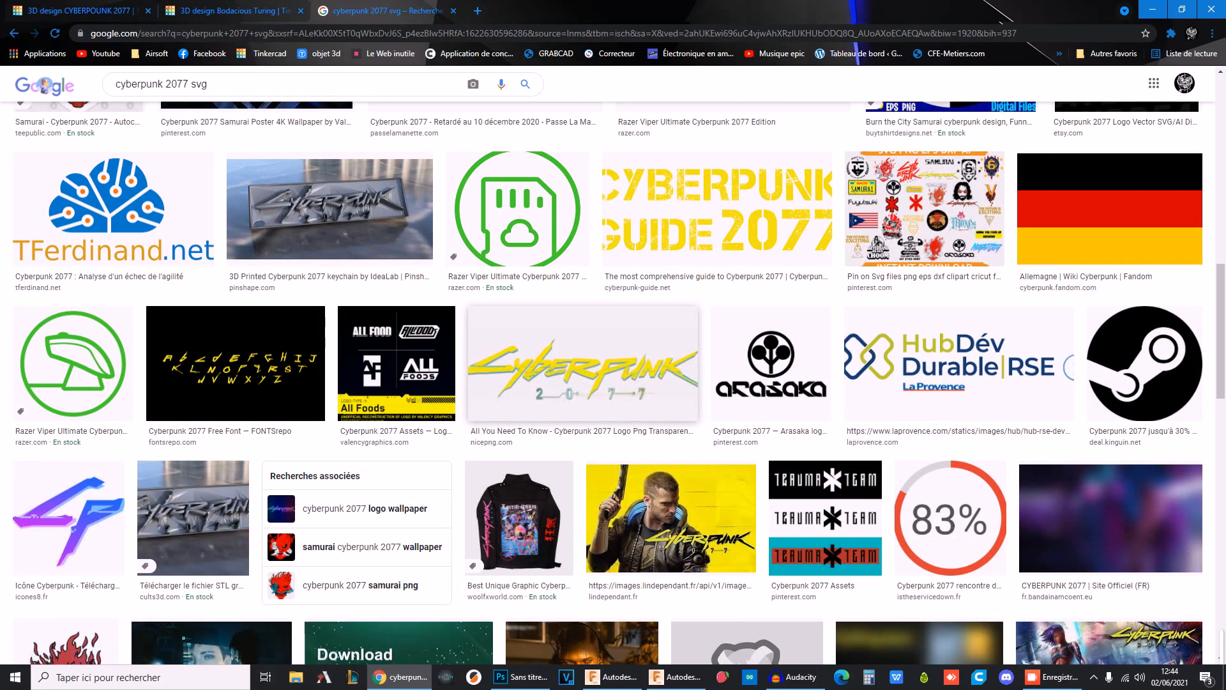
pyautogui.hotkey('alt', 'Left')
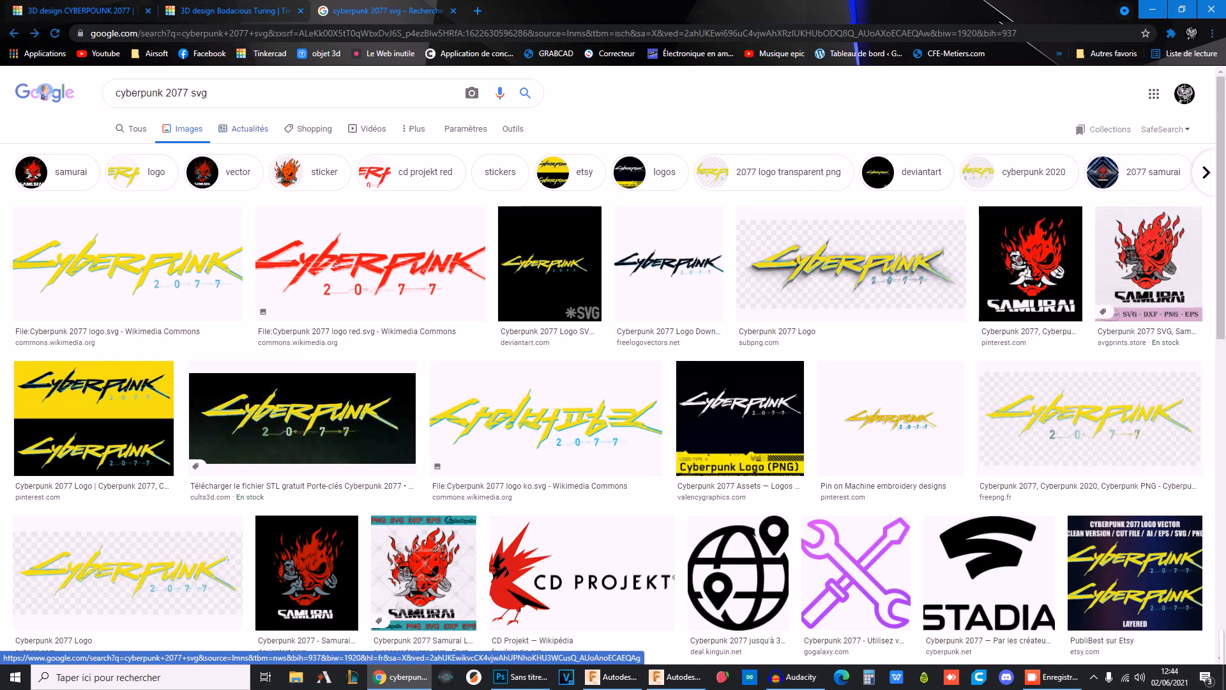
# Look through the image results for MARIO SVG and ANIMAUX SVG, narrowing the animals to cats
pyautogui.hotkey('alt', 'Right')
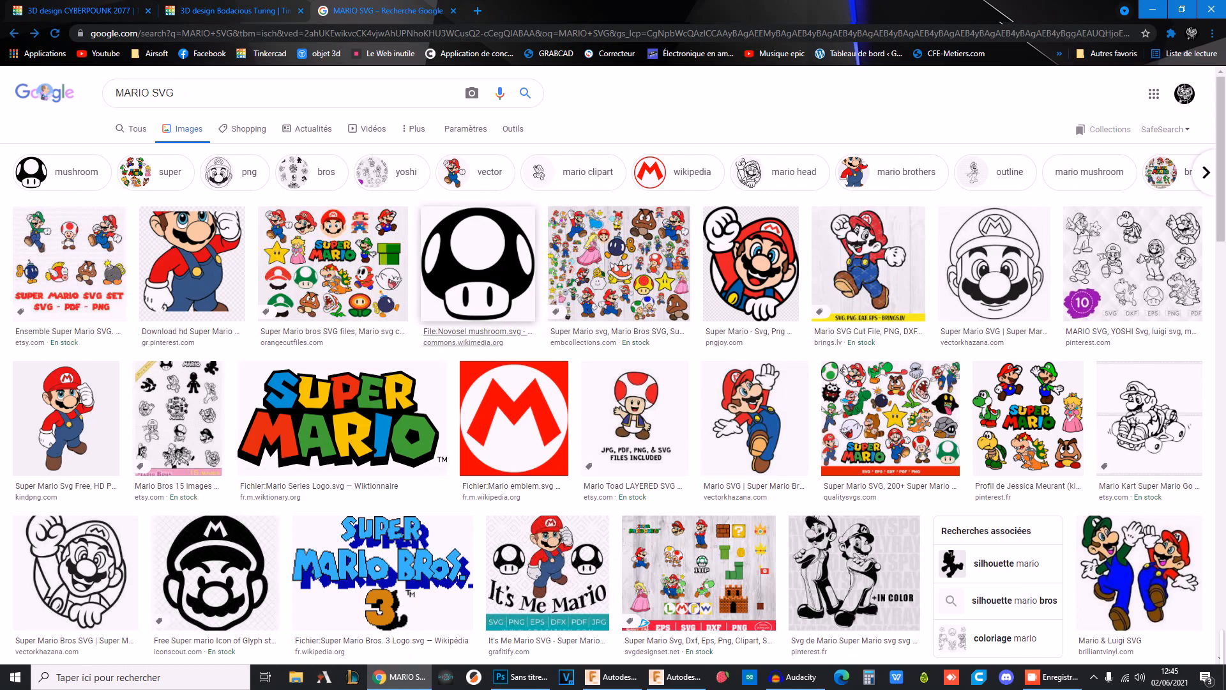
pyautogui.click(34, 33)
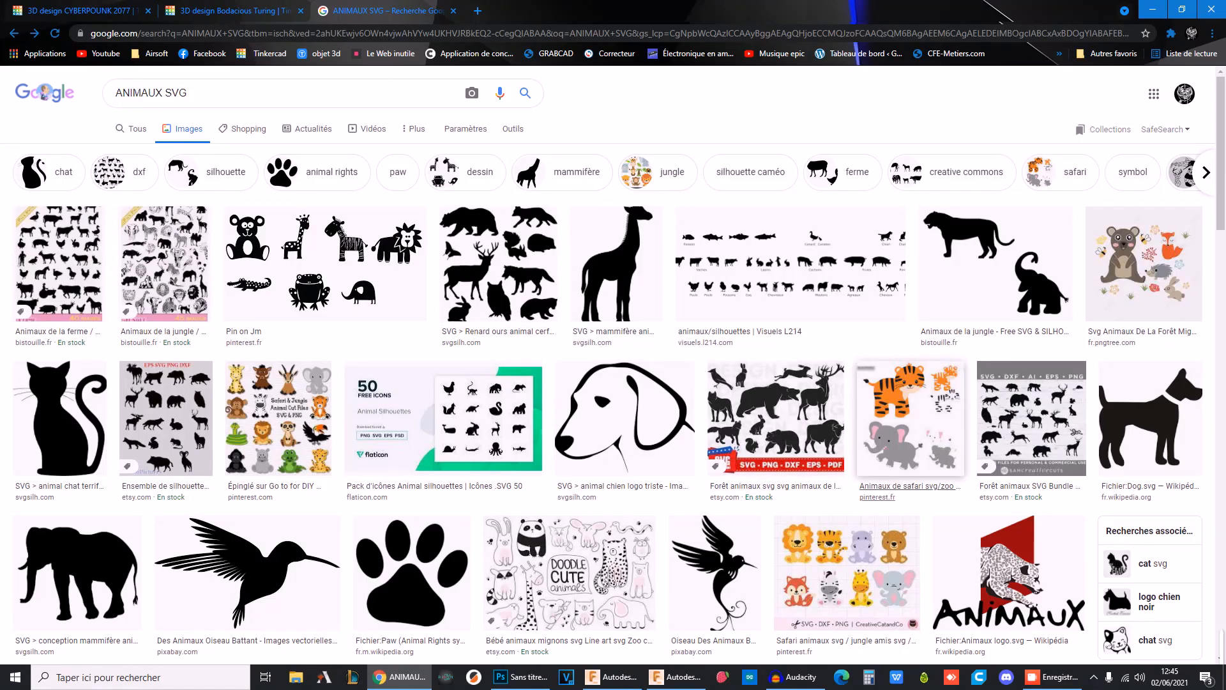
pyautogui.scroll(-3, 907, 415)
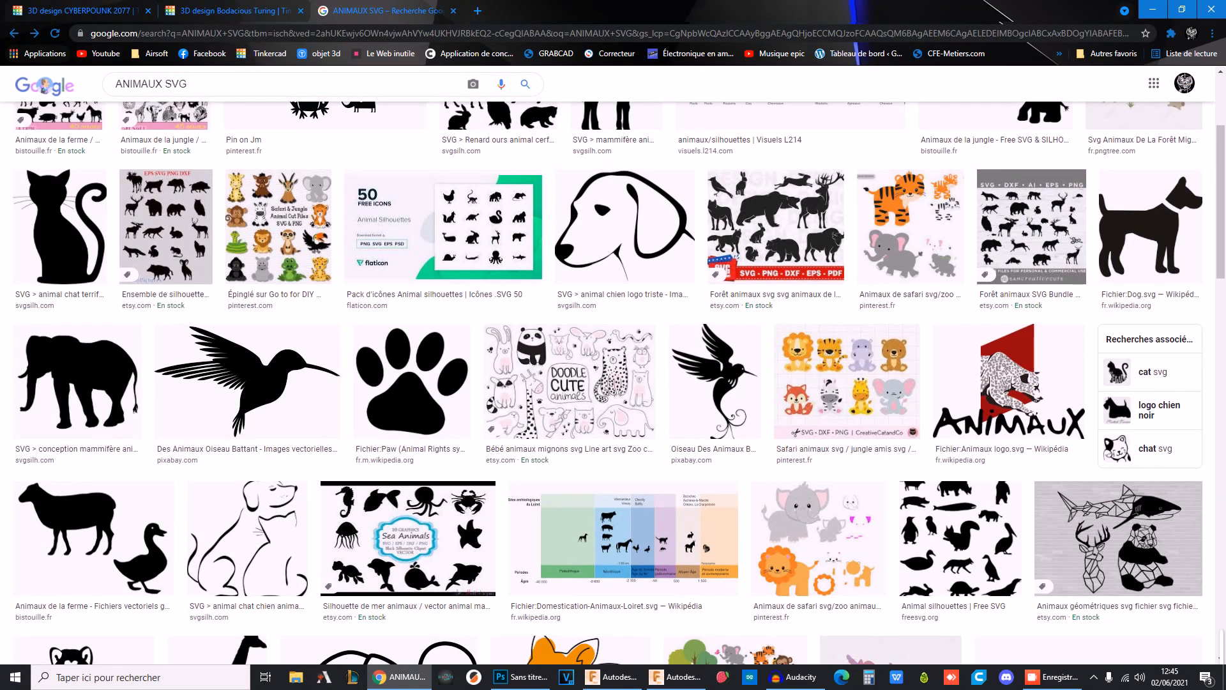
pyautogui.click(35, 33)
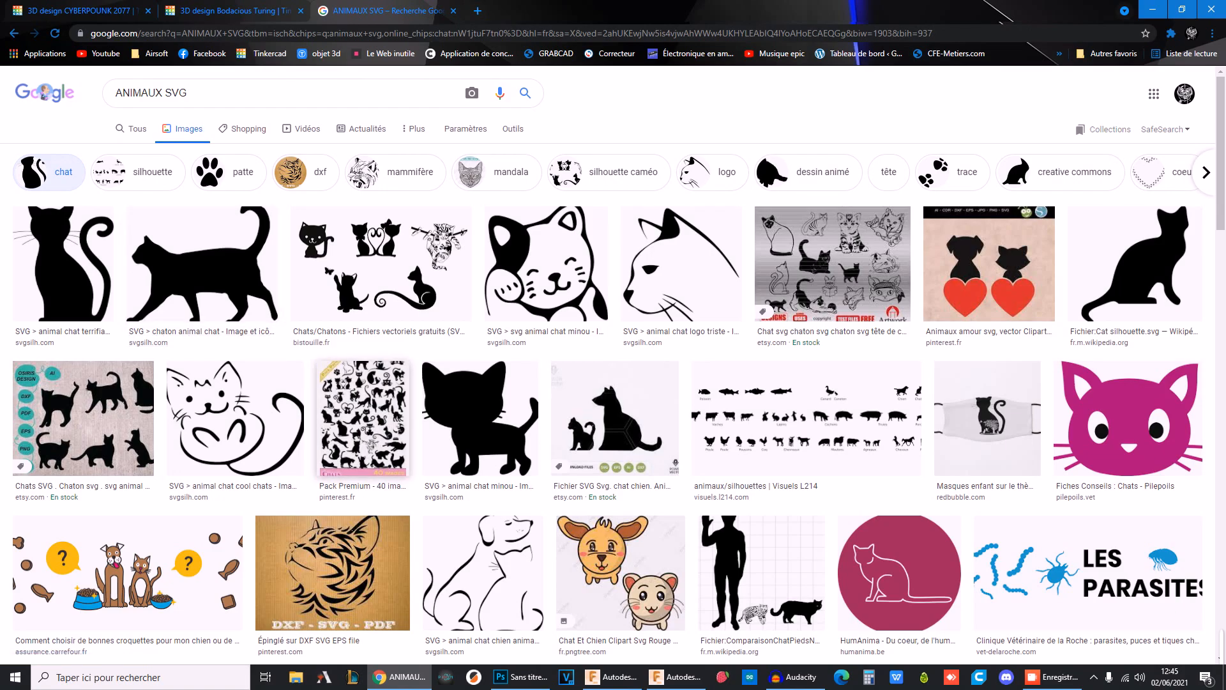
# Return to the cyberpunk 2077 svg images and examine the preview of the red Samurai Demon artwork from Spreadshirt
pyautogui.click(14, 34)
pyautogui.scroll(-6, 418, 186)
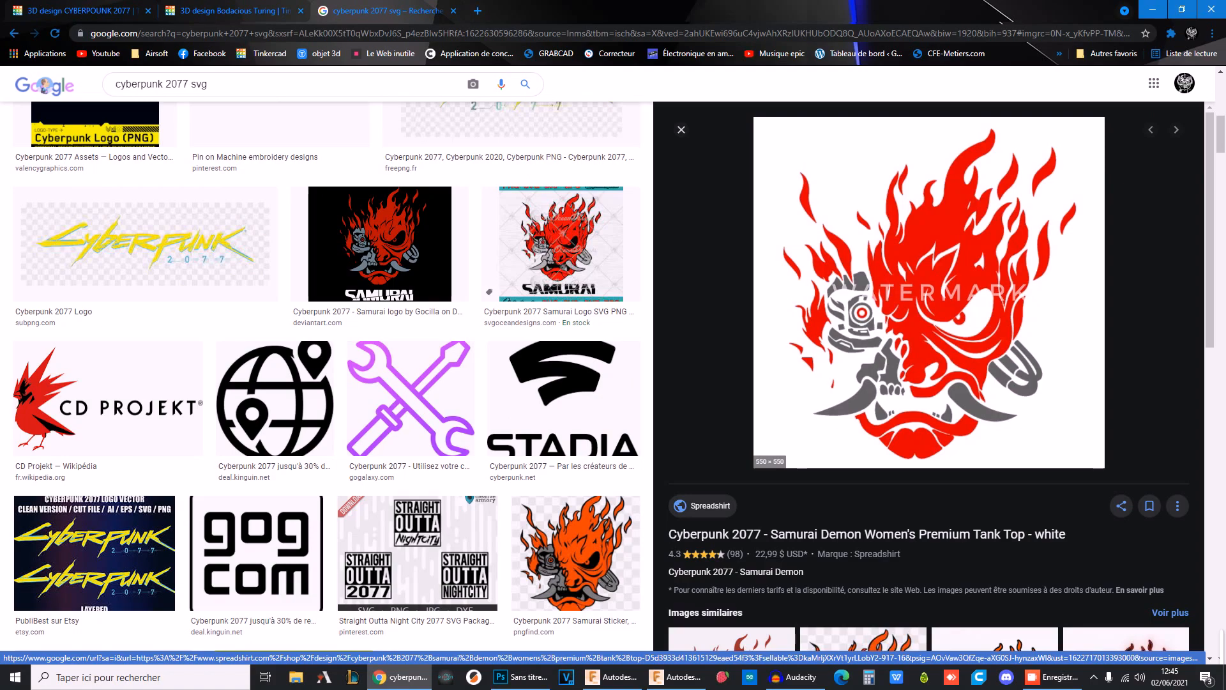
pyautogui.scroll(-2, 929, 256)
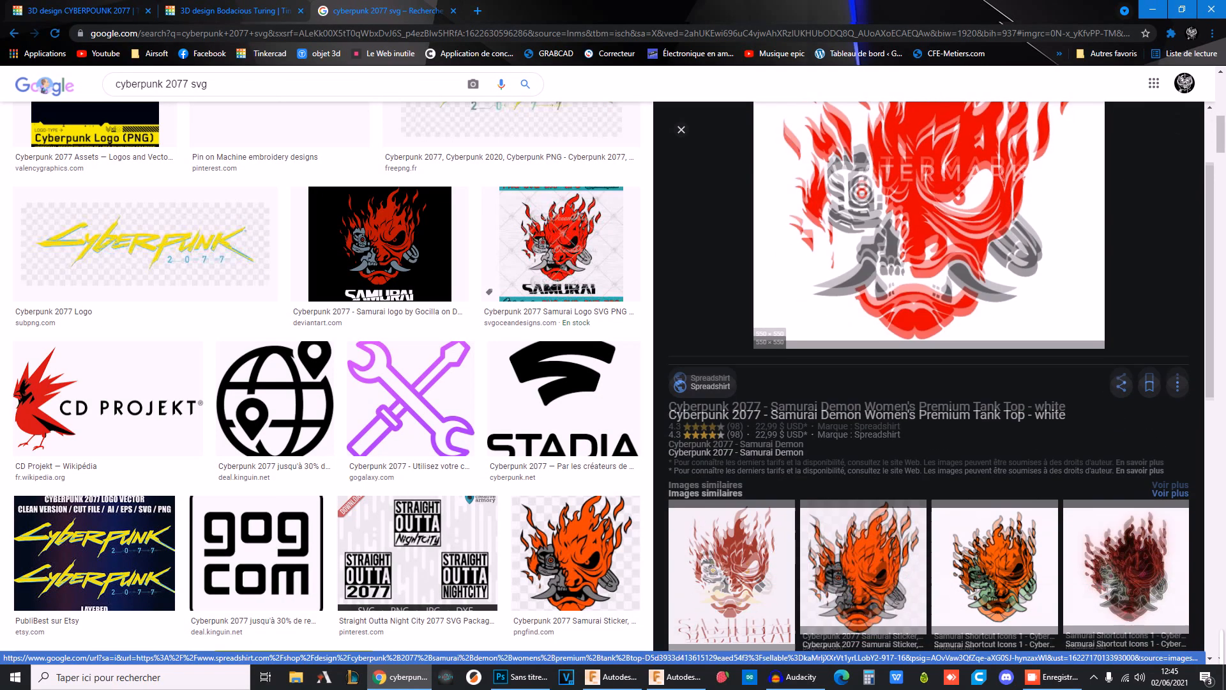
pyautogui.scroll(1, 929, 377)
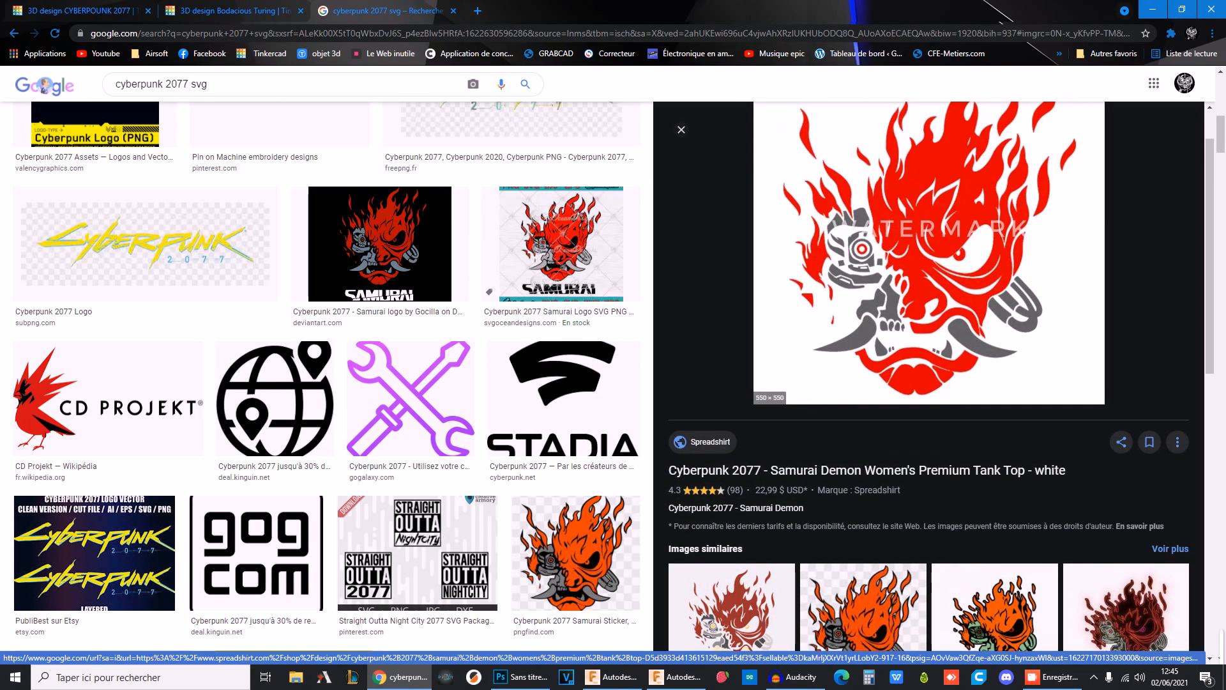
pyautogui.scroll(1, 929, 287)
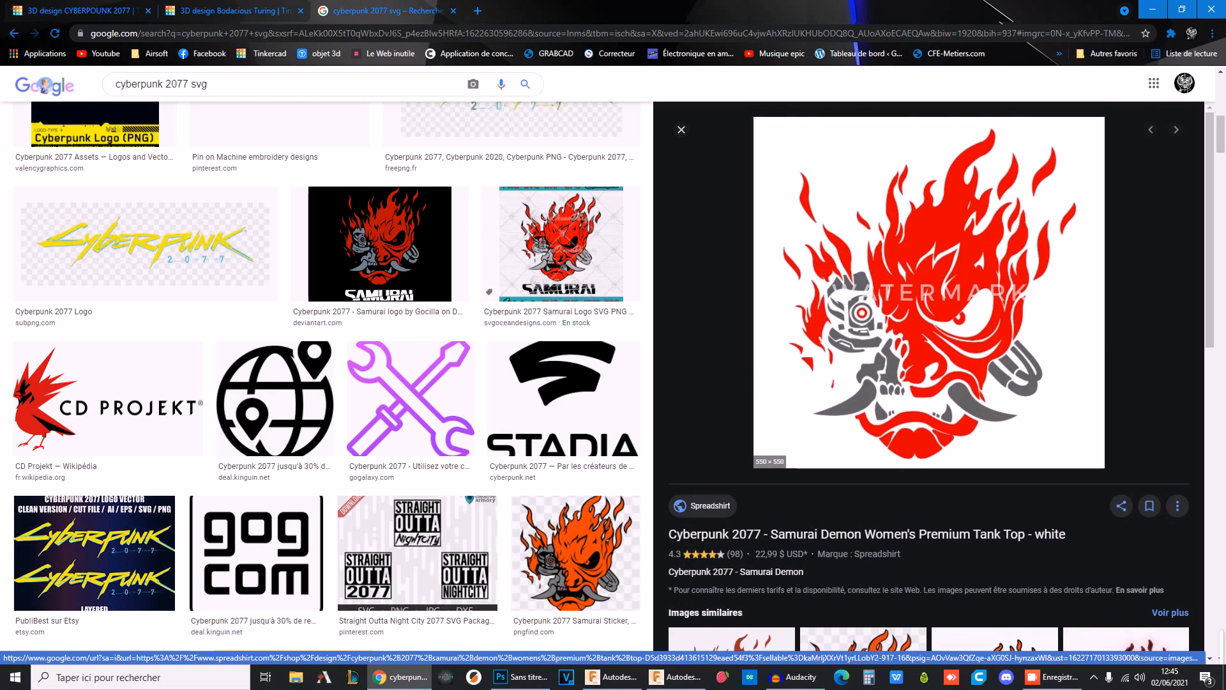
pyautogui.click(145, 242)
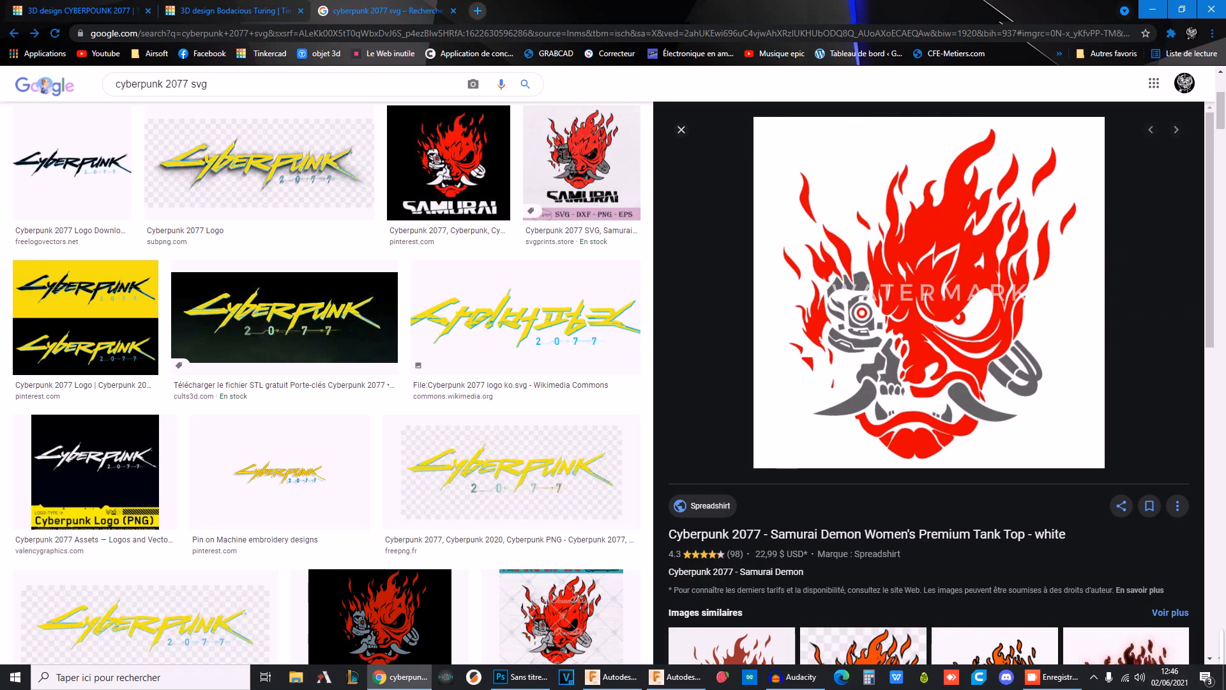
# Search for "jpg to svg" in a new browser tab and open the Convertio JPG to SVG converter
pyautogui.click(478, 11)
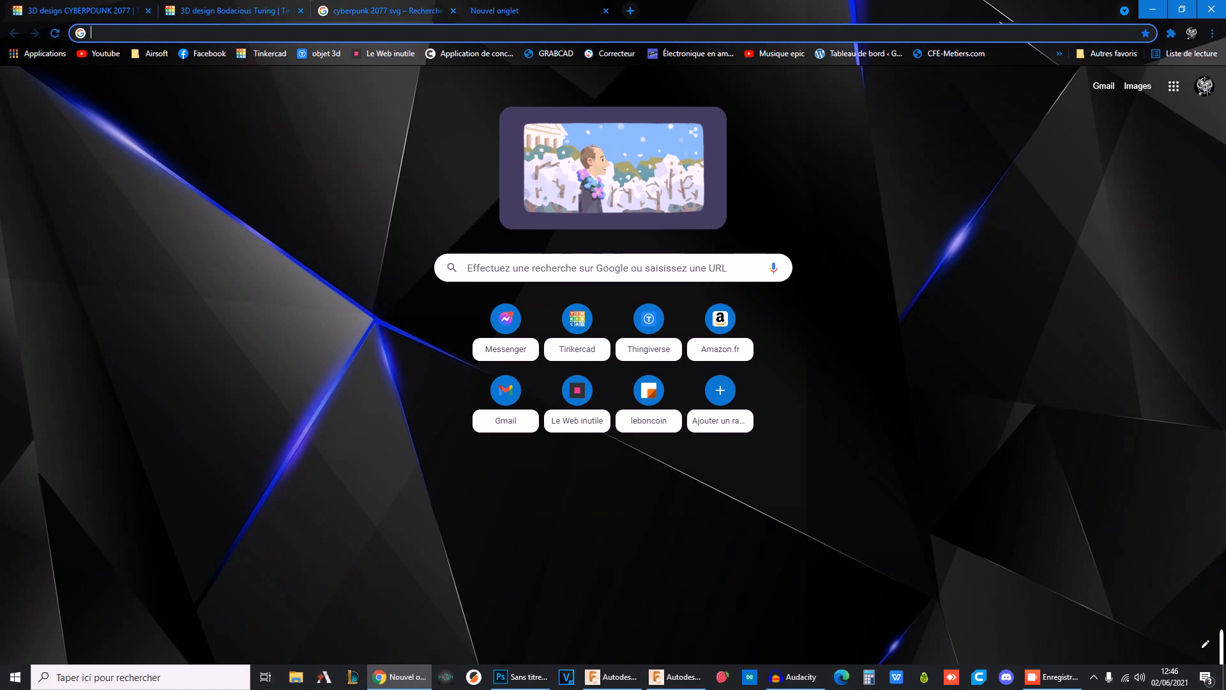
pyautogui.write('JPG TO')
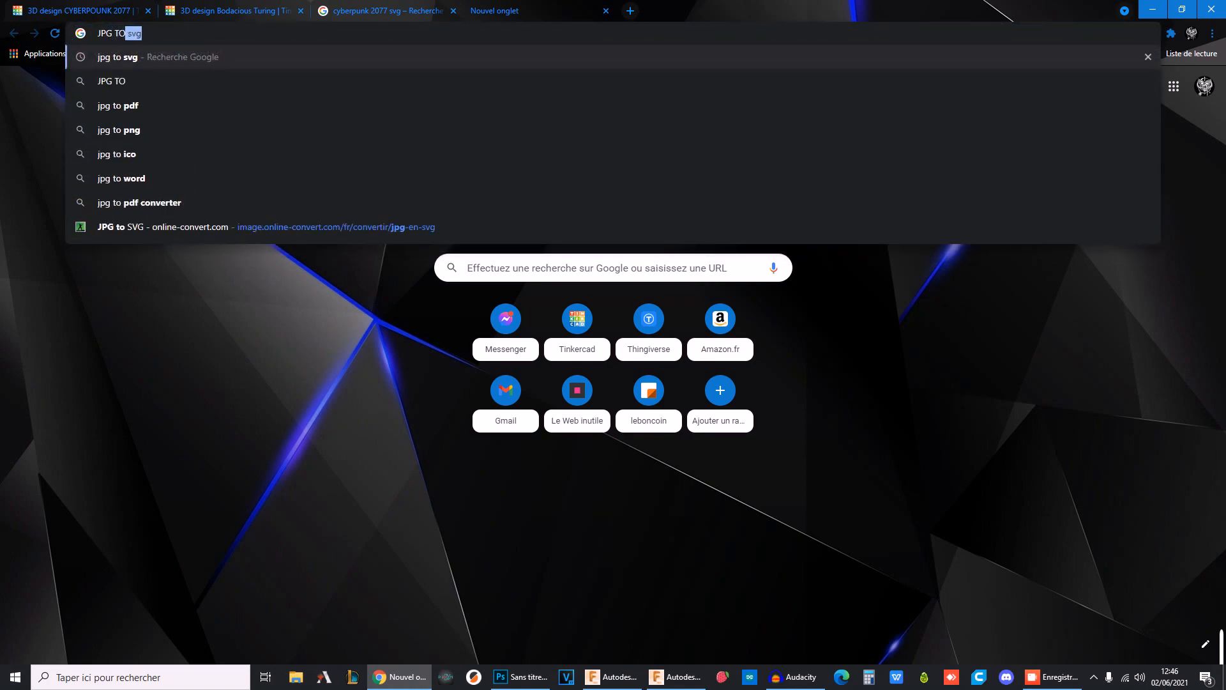
pyautogui.write(' SVG')
pyautogui.press('Return')
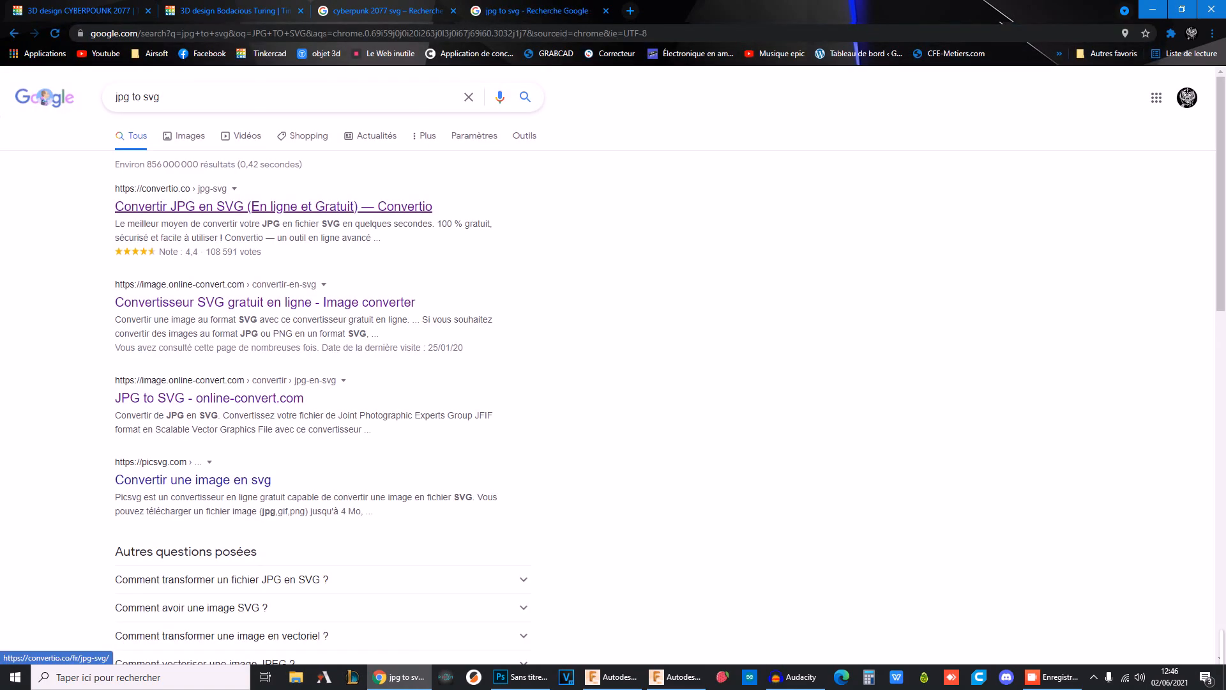
pyautogui.click(273, 206)
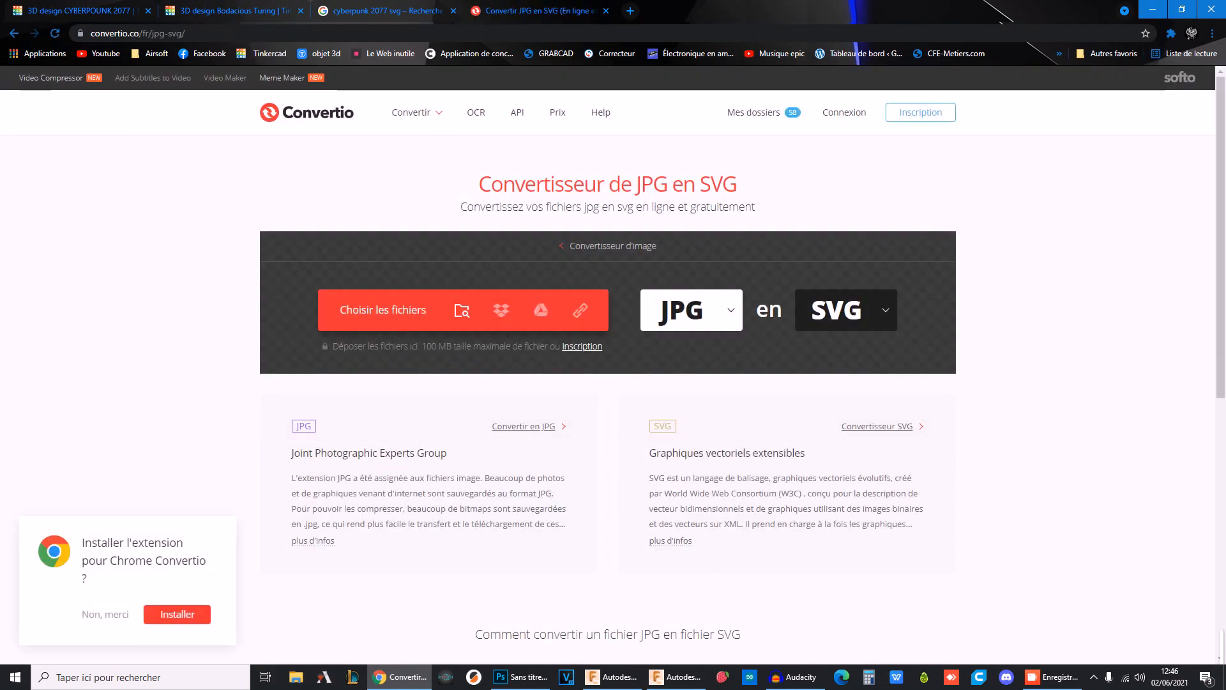
# Go back to the search results and view the SVG converter on online-convert.com as an alternative
pyautogui.hotkey('alt', 'Left')
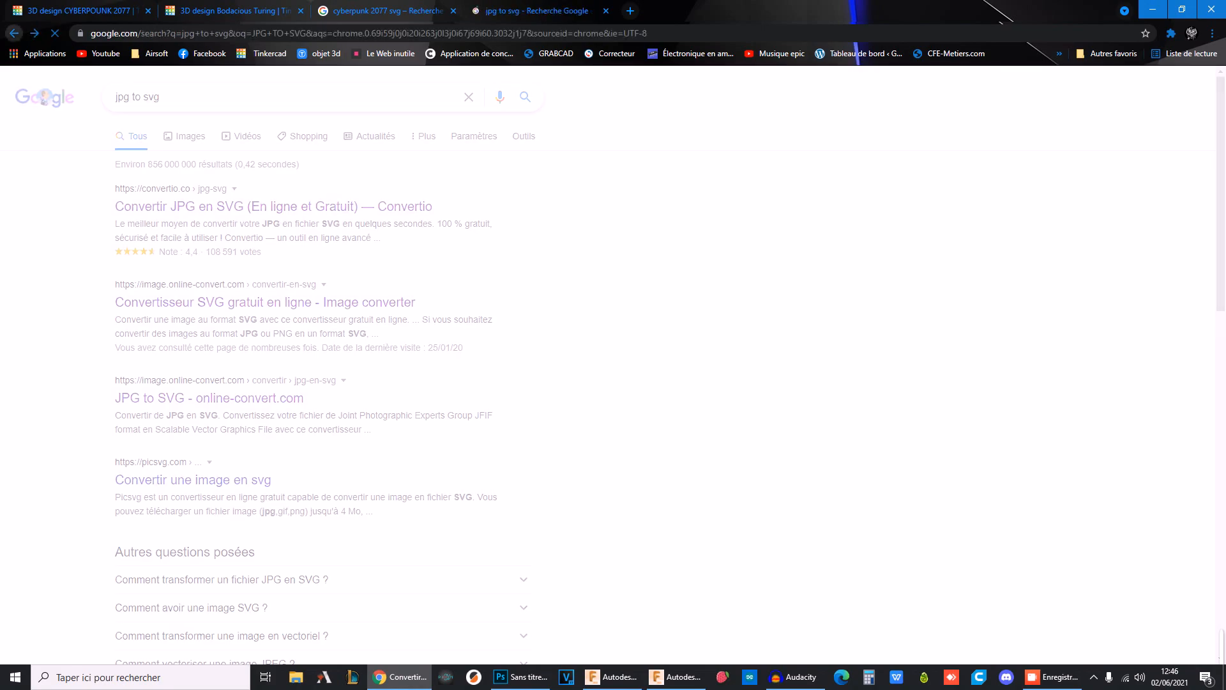
pyautogui.click(268, 378)
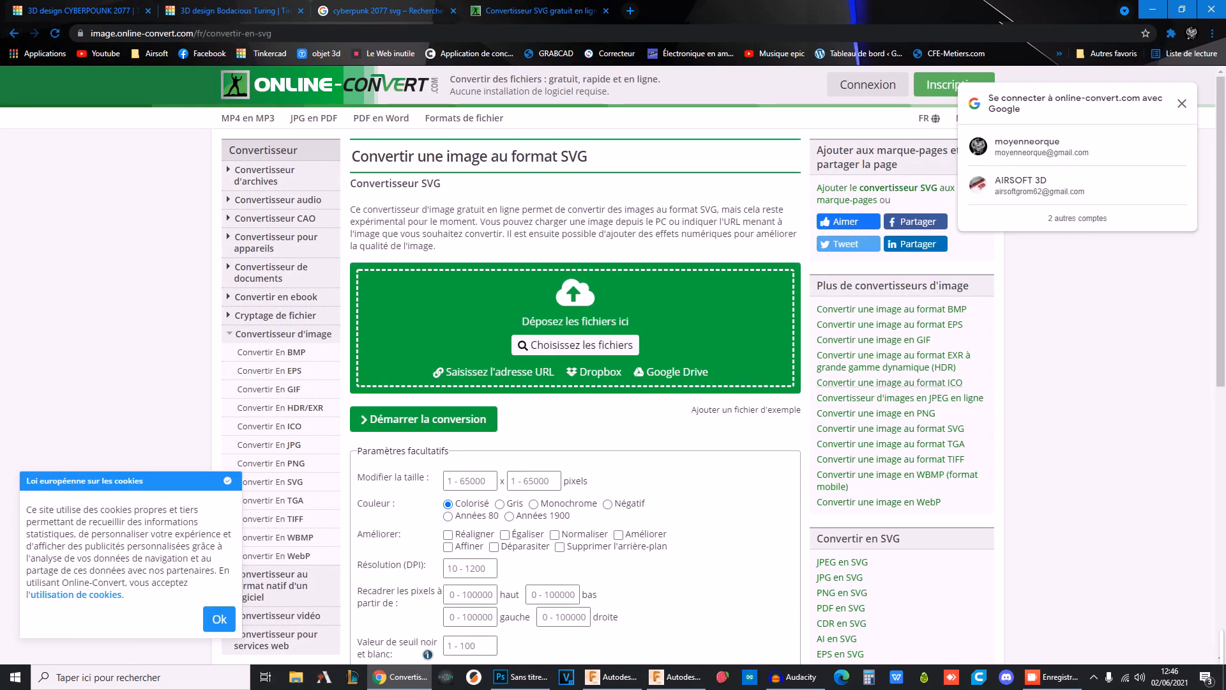
# Load the cyberpunk 2077 samurai demon JPG from the desktop into Convertio and convert it to SVG
pyautogui.rightClick(353, 164)
pyautogui.click(389, 172)
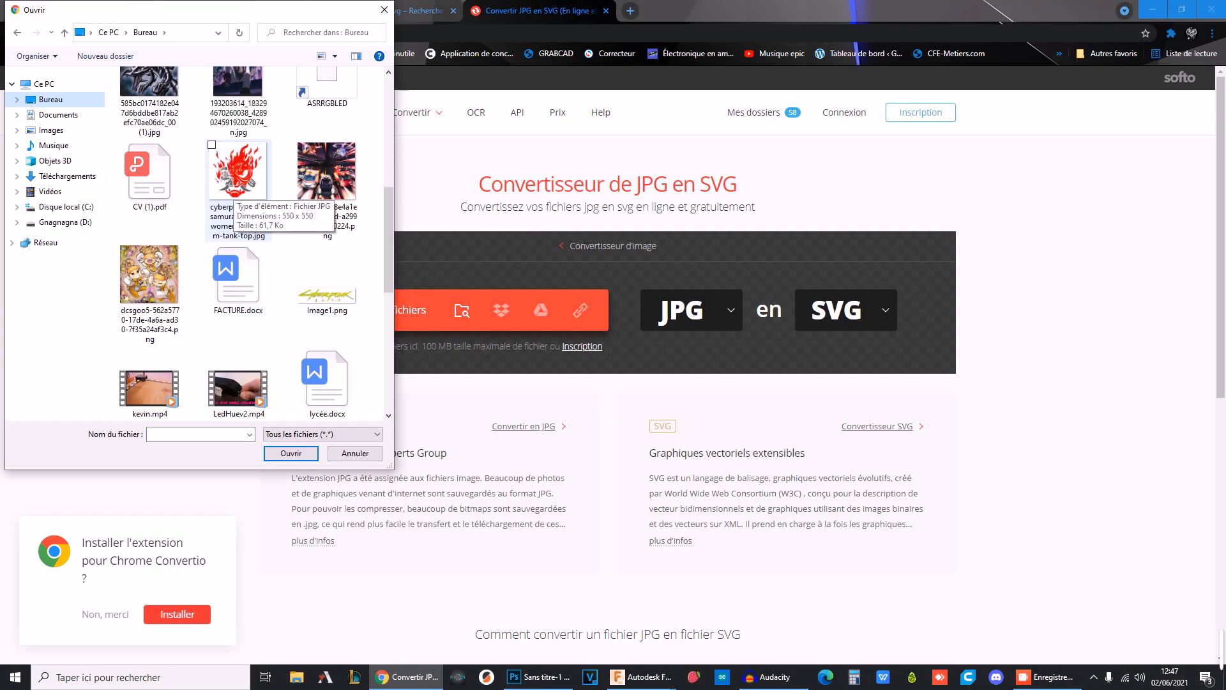
pyautogui.doubleClick(233, 190)
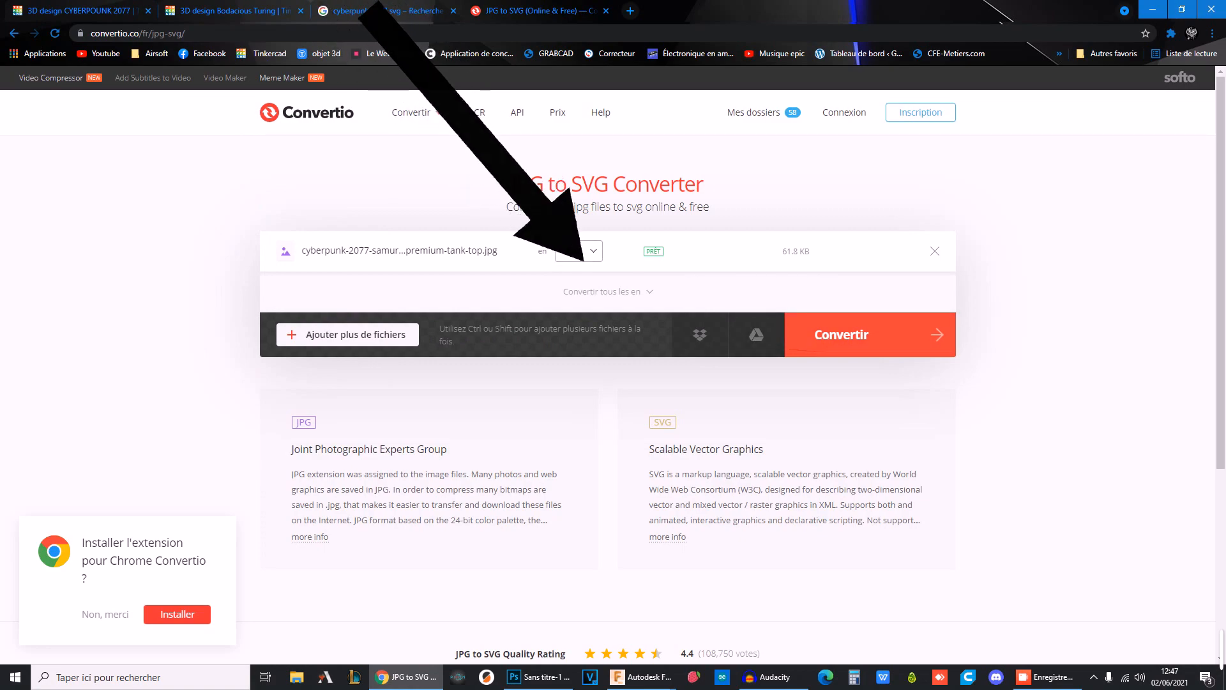
pyautogui.click(870, 334)
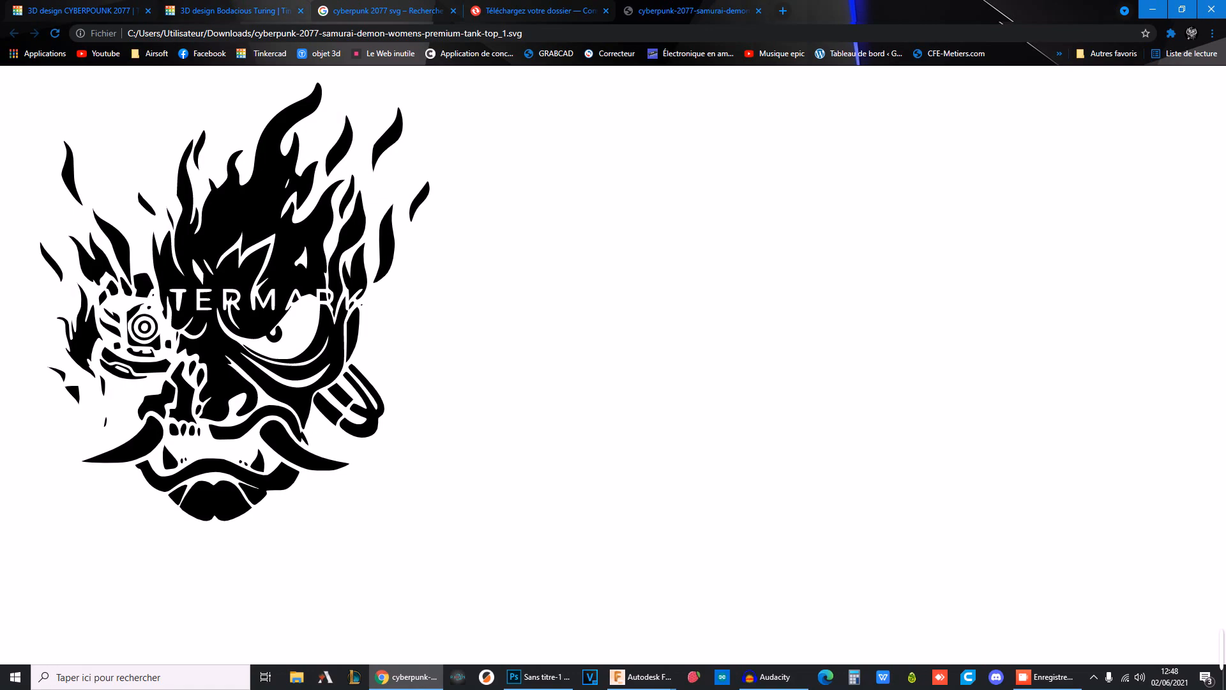
# Switch to the Bodacious Turing design in Tinkercad and import cyberpunk-2077-samurai-demon-womens-premium-tank-top_1.svg from the Downloads folder as a 3D shape
pyautogui.click(228, 11)
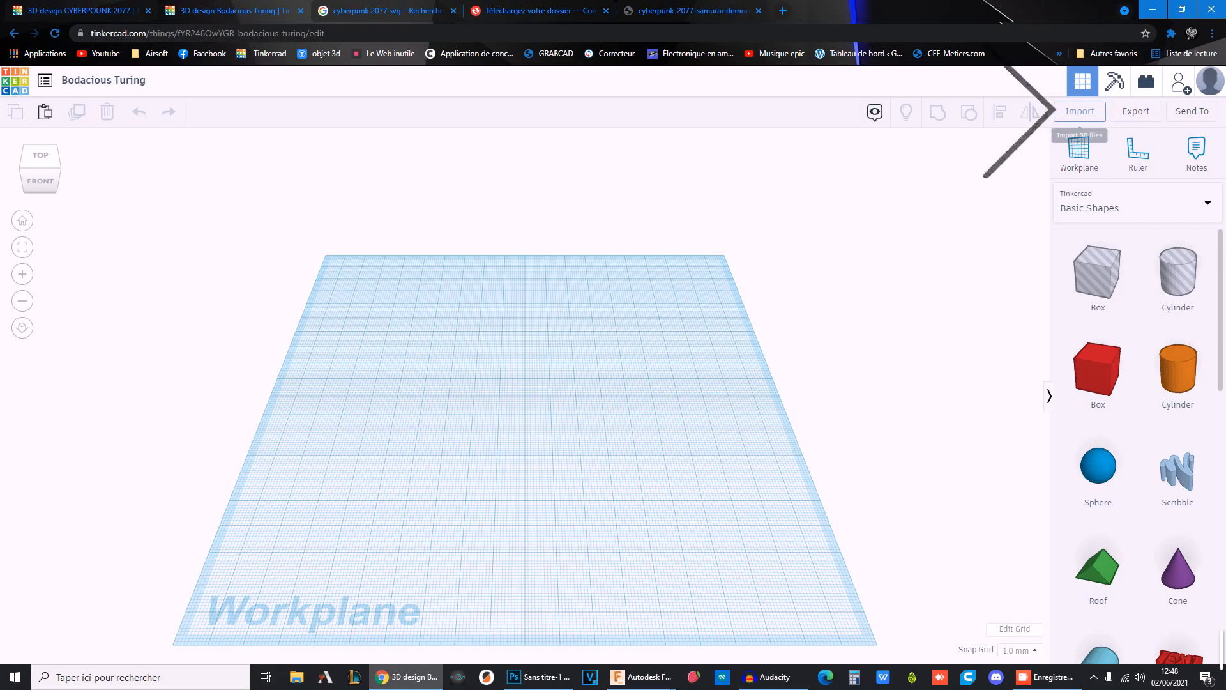
pyautogui.click(1079, 112)
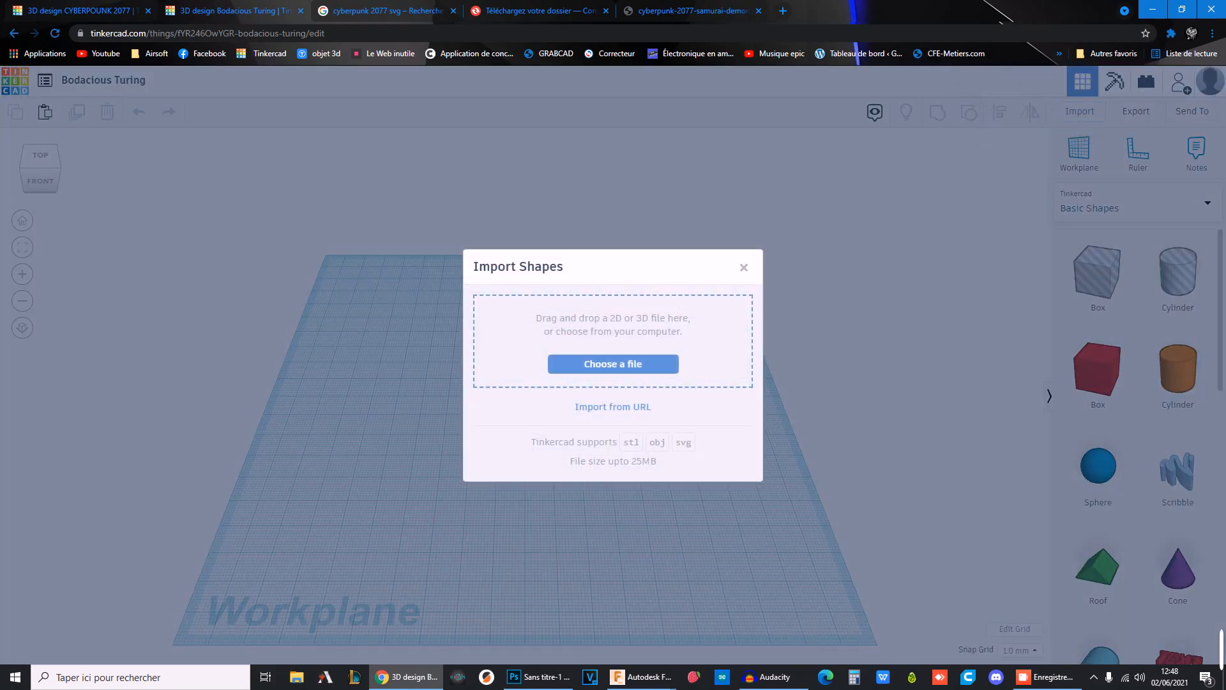
pyautogui.click(613, 365)
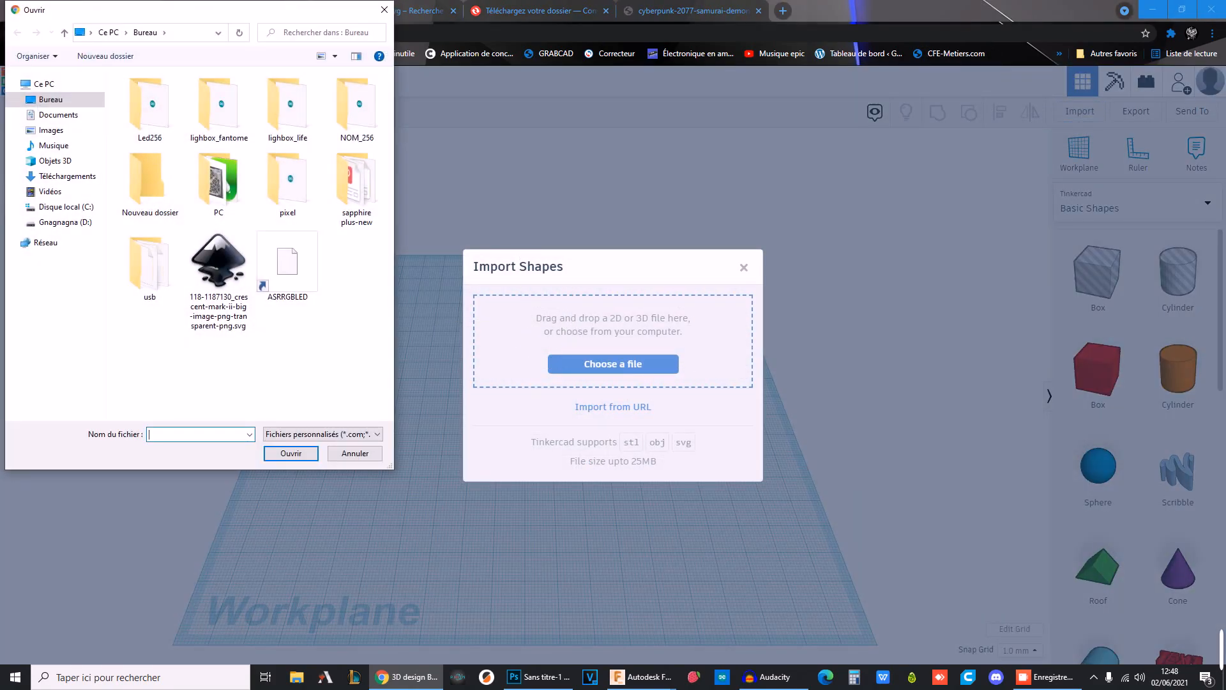
pyautogui.click(67, 177)
pyautogui.click(150, 137)
pyautogui.click(292, 453)
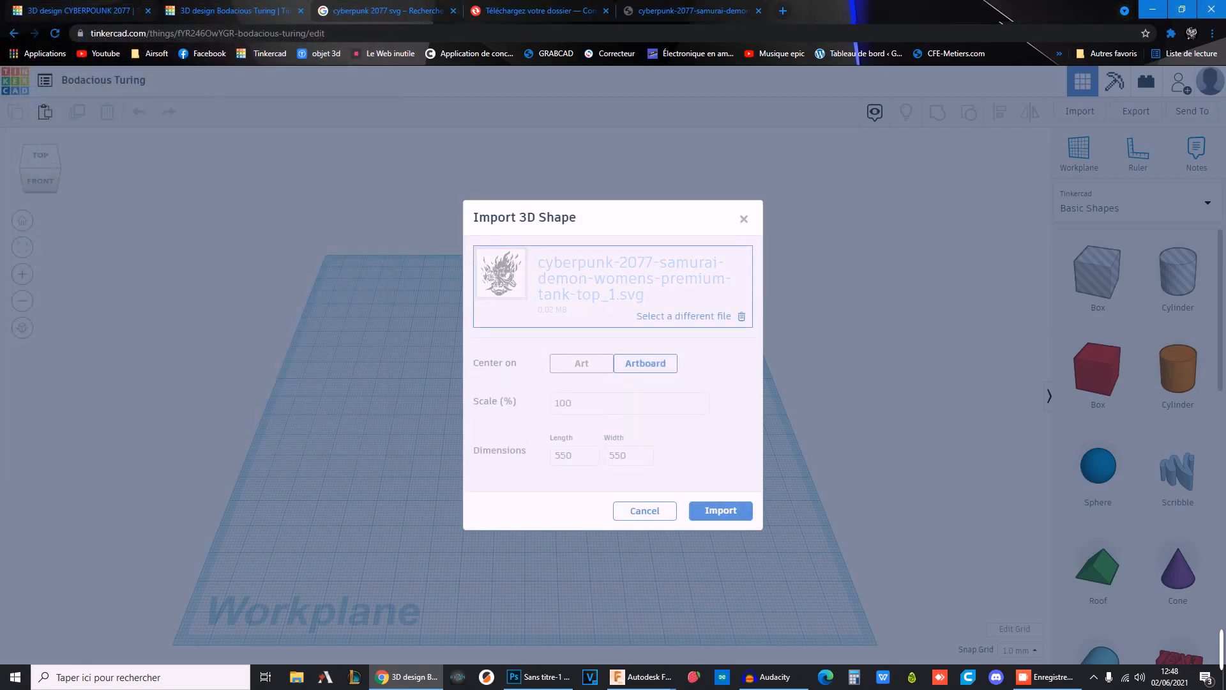
pyautogui.doubleClick(564, 403)
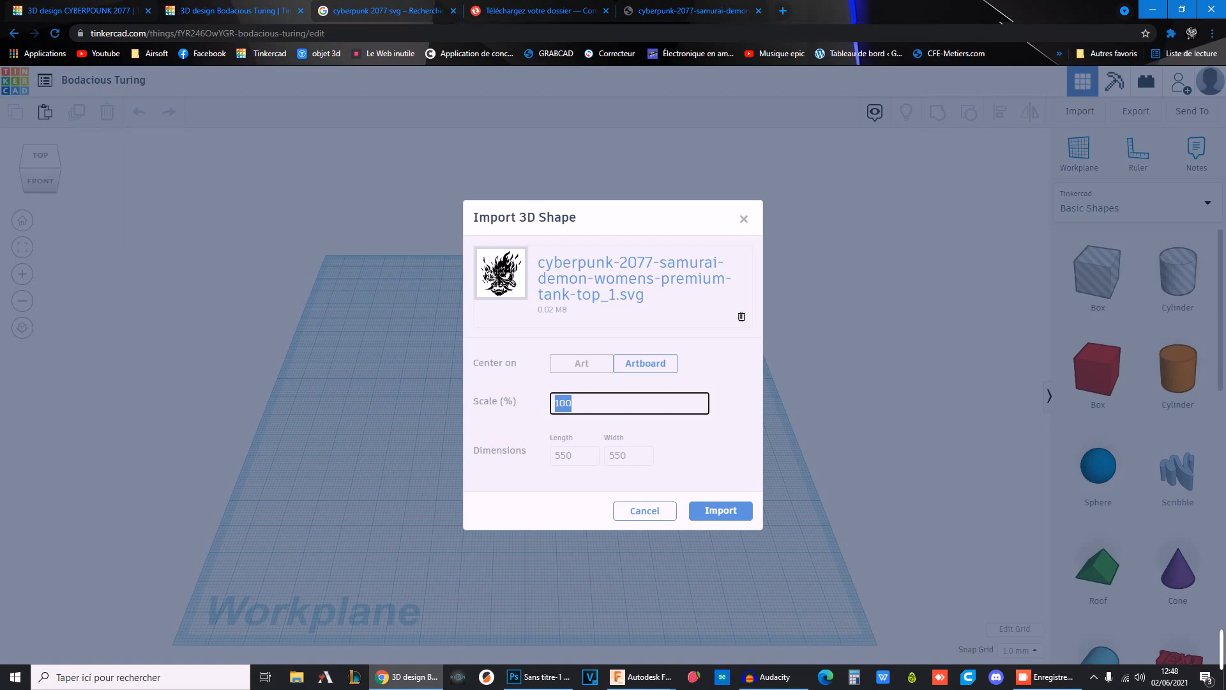
pyautogui.click(720, 510)
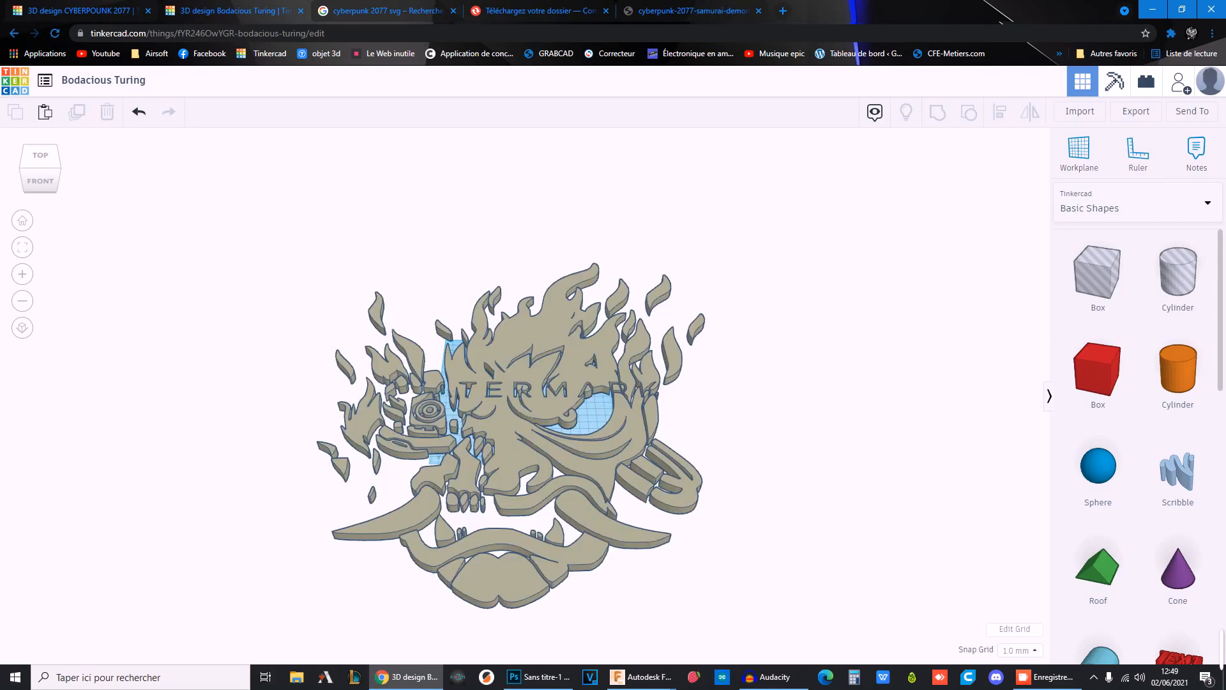
# Scale the imported demon shape down to about 155 × 175 mm and move it onto the middle of the workplane
pyautogui.moveTo(543, 397); pyautogui.dragTo(543, 333, button='right')
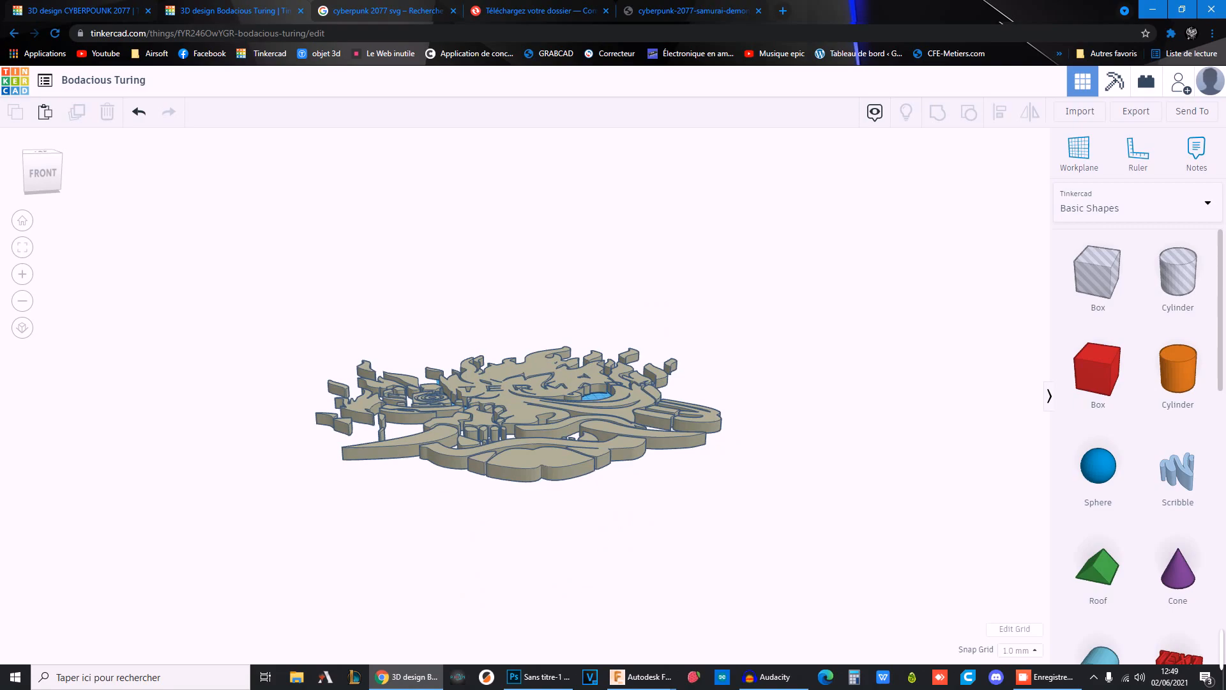
pyautogui.moveTo(542, 332); pyautogui.dragTo(532, 426, button='right')
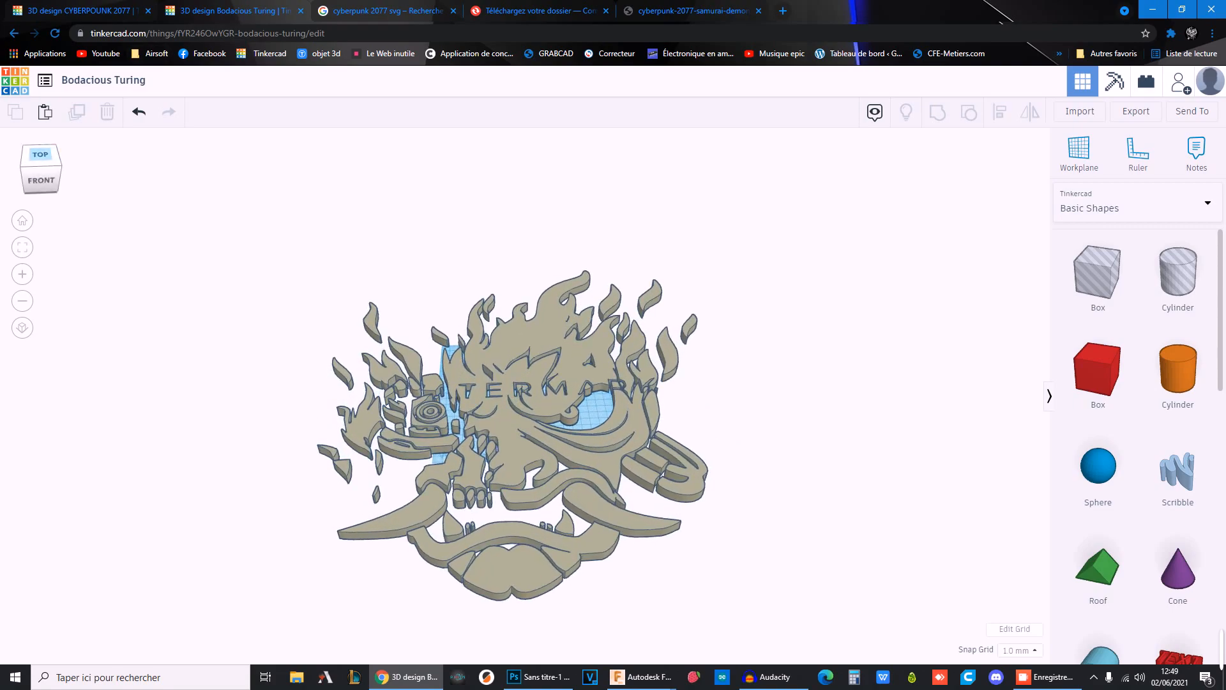
pyautogui.click(40, 154)
pyautogui.click(525, 313)
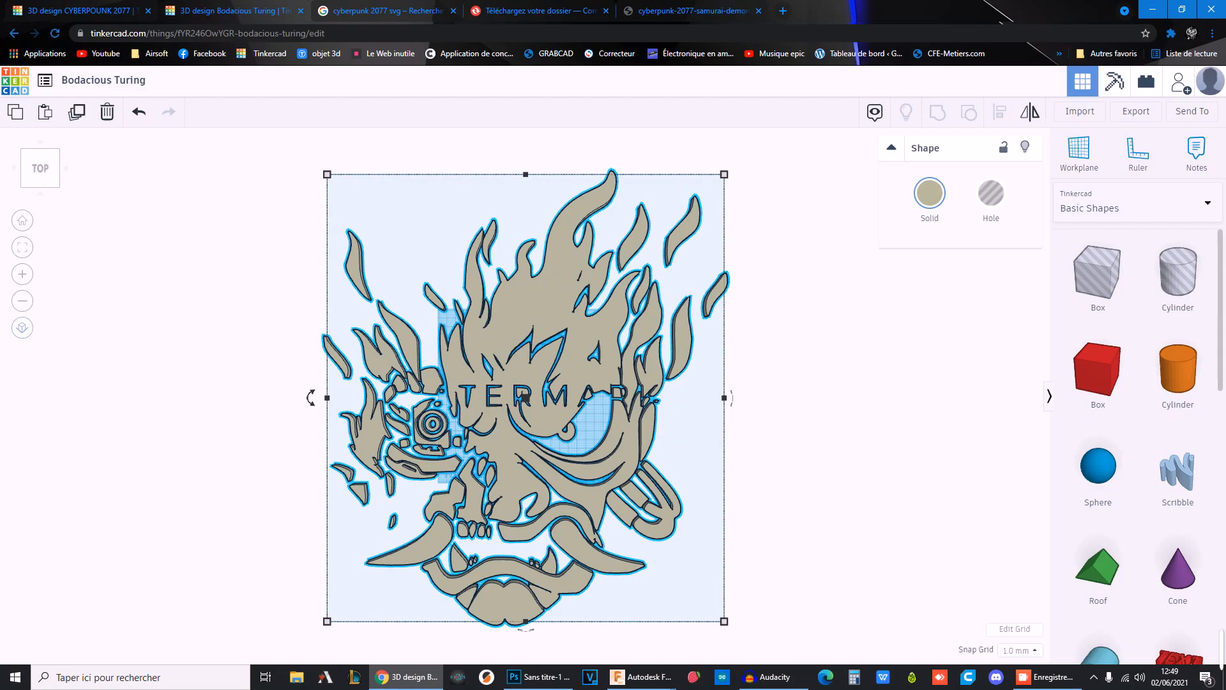
pyautogui.click(22, 328)
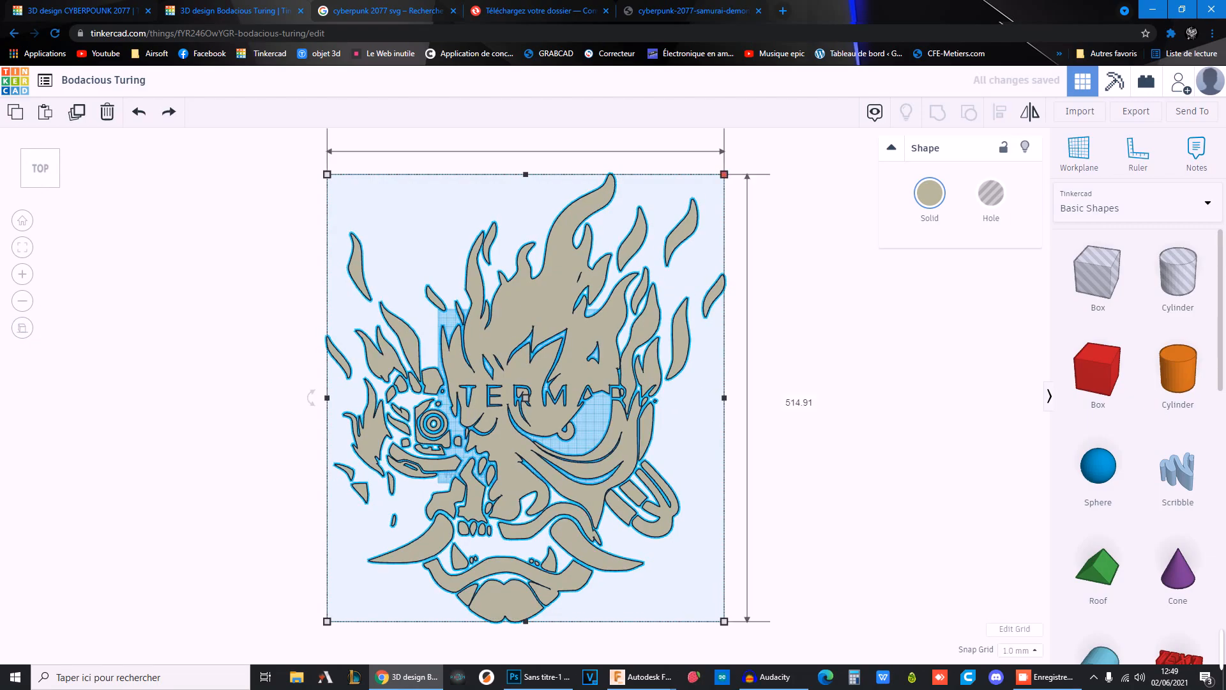
pyautogui.moveTo(724, 173); pyautogui.dragTo(462, 469)
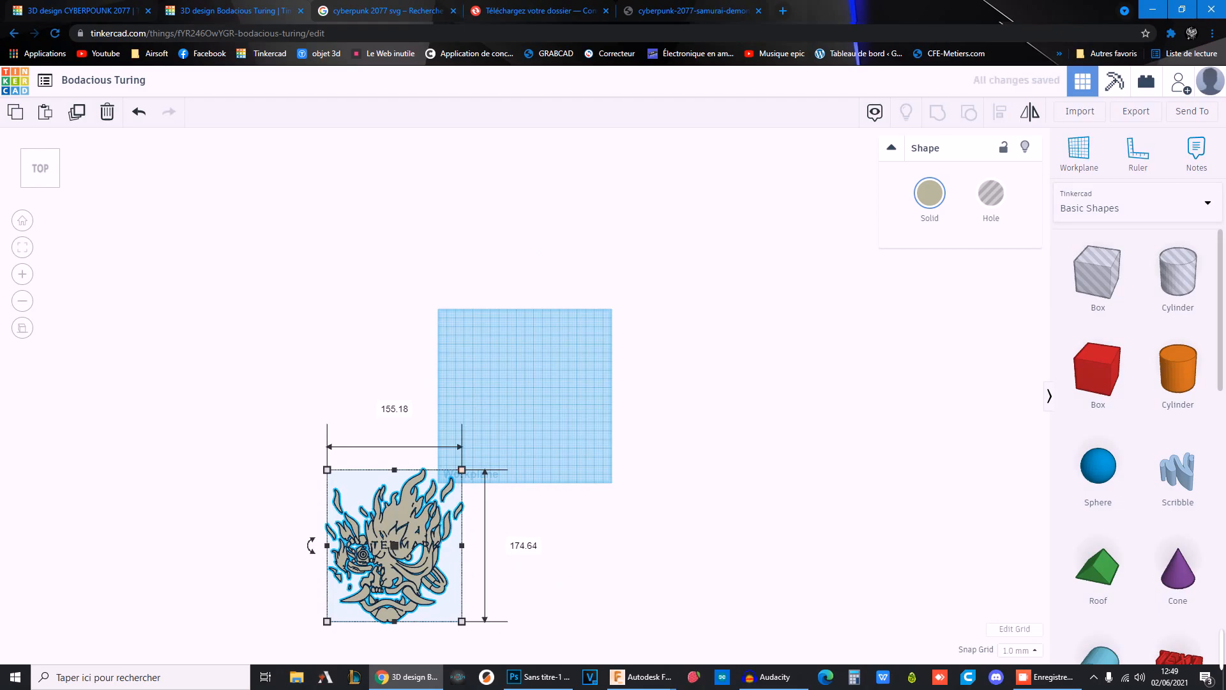
pyautogui.moveTo(399, 542); pyautogui.dragTo(534, 387)
# Place a solid red box over the T of the forehead watermark and shrink it to fit around the letter
pyautogui.scroll(5, 535, 387)
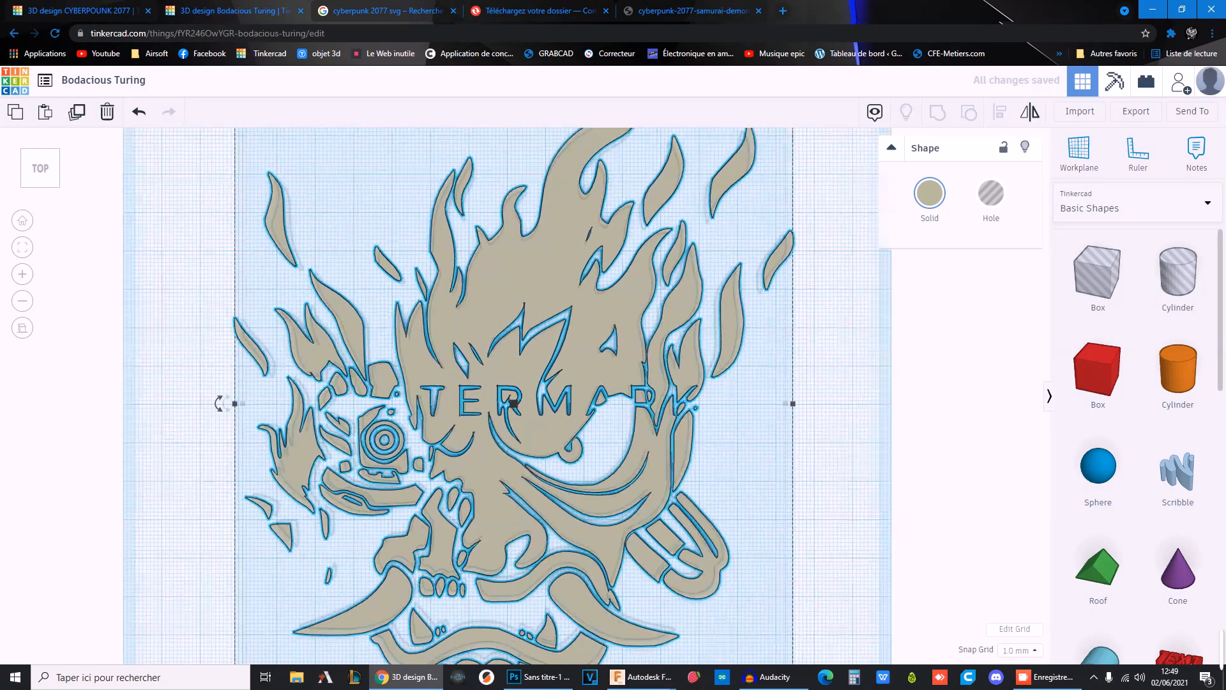
pyautogui.moveTo(535, 387); pyautogui.dragTo(571, 394, button='middle')
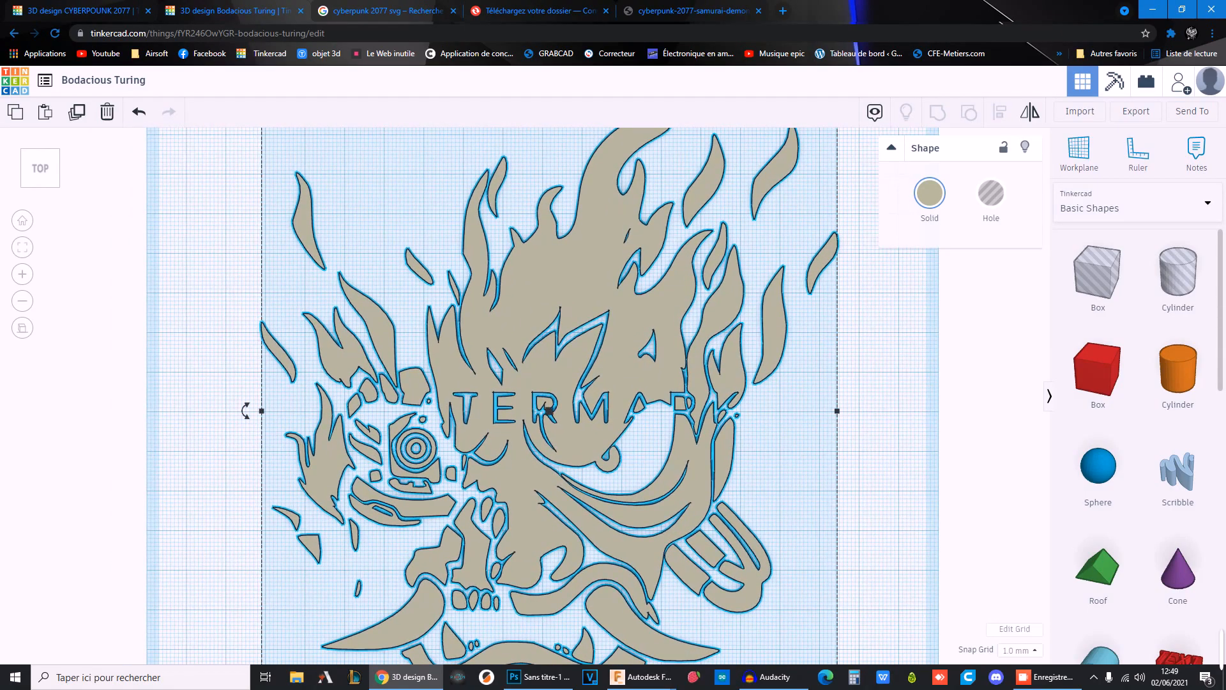
pyautogui.scroll(2, 400, 468)
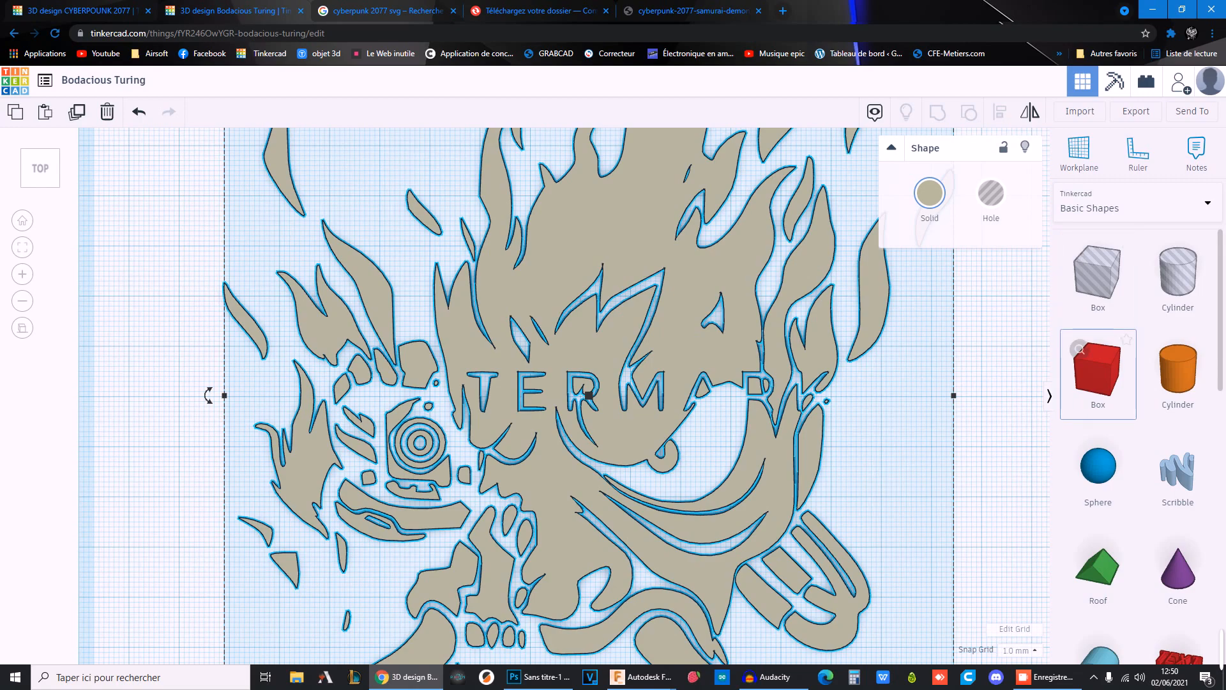
pyautogui.moveTo(1098, 369); pyautogui.dragTo(515, 391)
pyautogui.scroll(5, 514, 390)
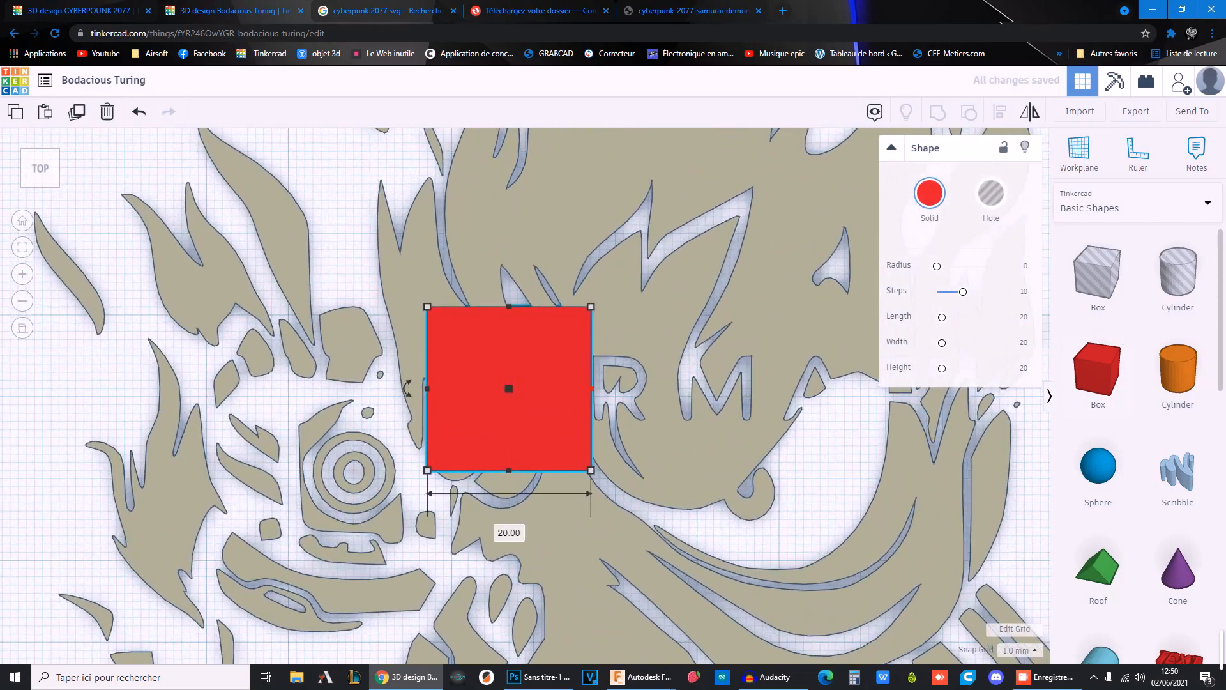
pyautogui.moveTo(593, 387); pyautogui.dragTo(492, 388)
pyautogui.moveTo(456, 302); pyautogui.dragTo(457, 329)
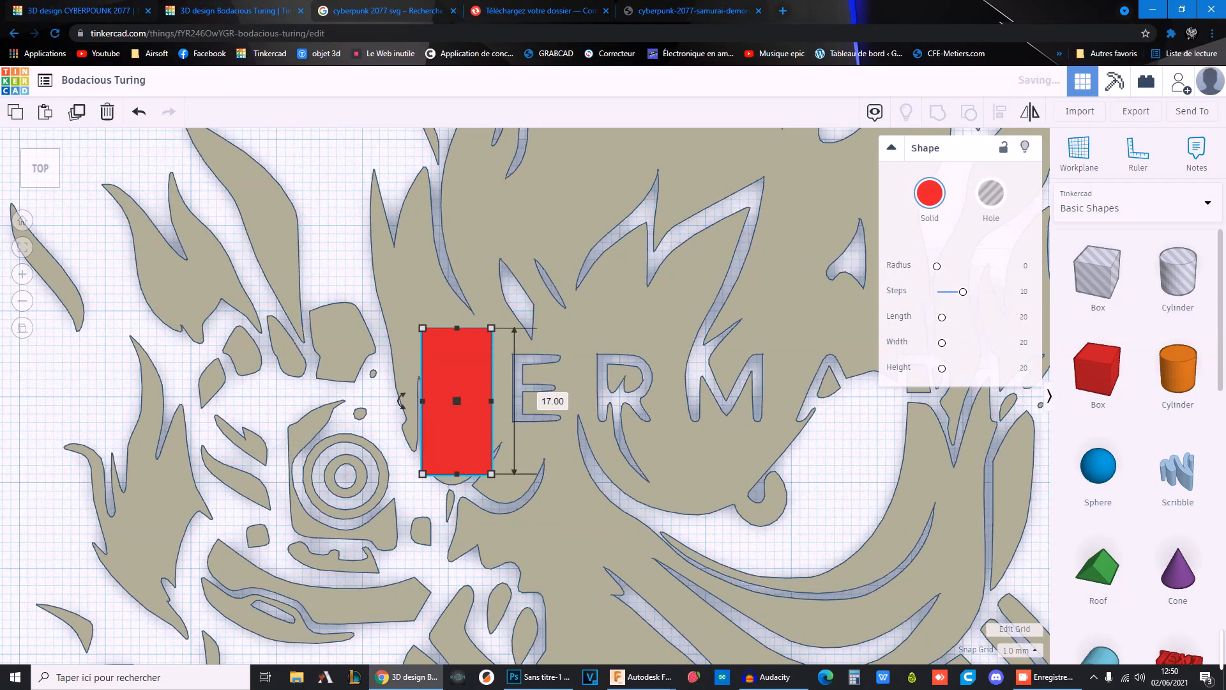
pyautogui.scroll(3, 457, 329)
pyautogui.moveTo(441, 377); pyautogui.dragTo(475, 354)
pyautogui.moveTo(470, 283); pyautogui.dragTo(470, 322)
pyautogui.scroll(3, 435, 342)
pyautogui.moveTo(409, 345); pyautogui.dragTo(428, 345)
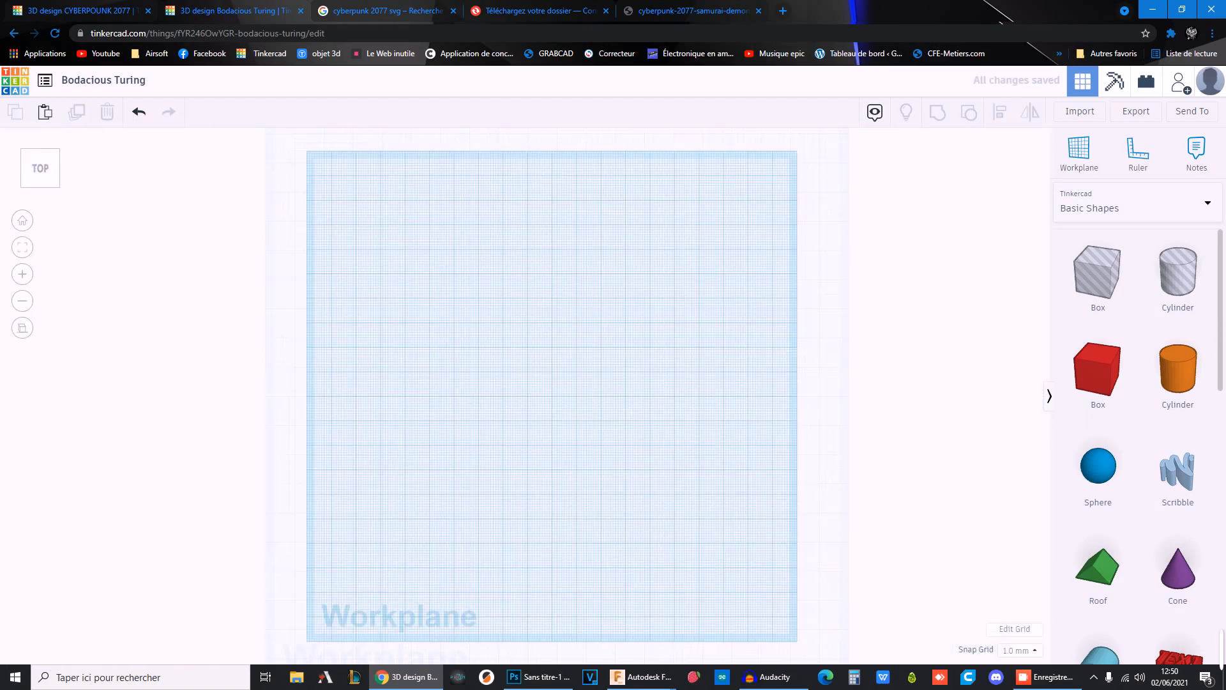
# Paste the red demon with its watermark filled in and move it to the middle of the workplane
pyautogui.scroll(-3, 525, 396)
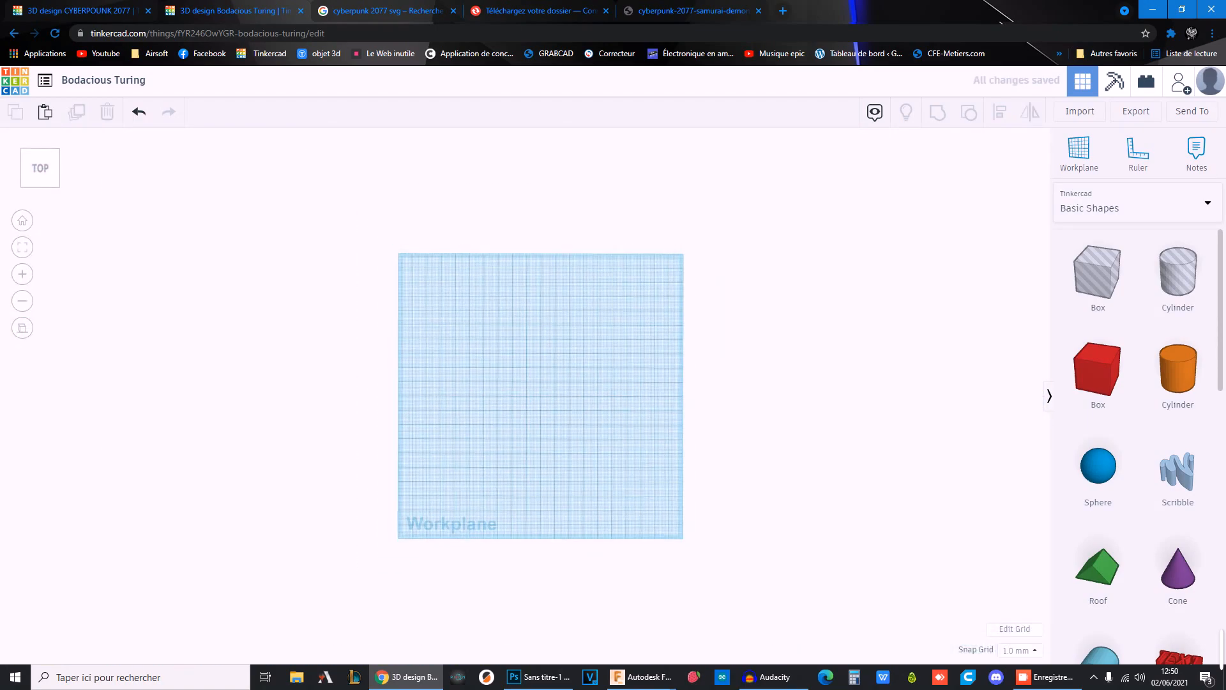
pyautogui.hotkey('ctrl', 'v')
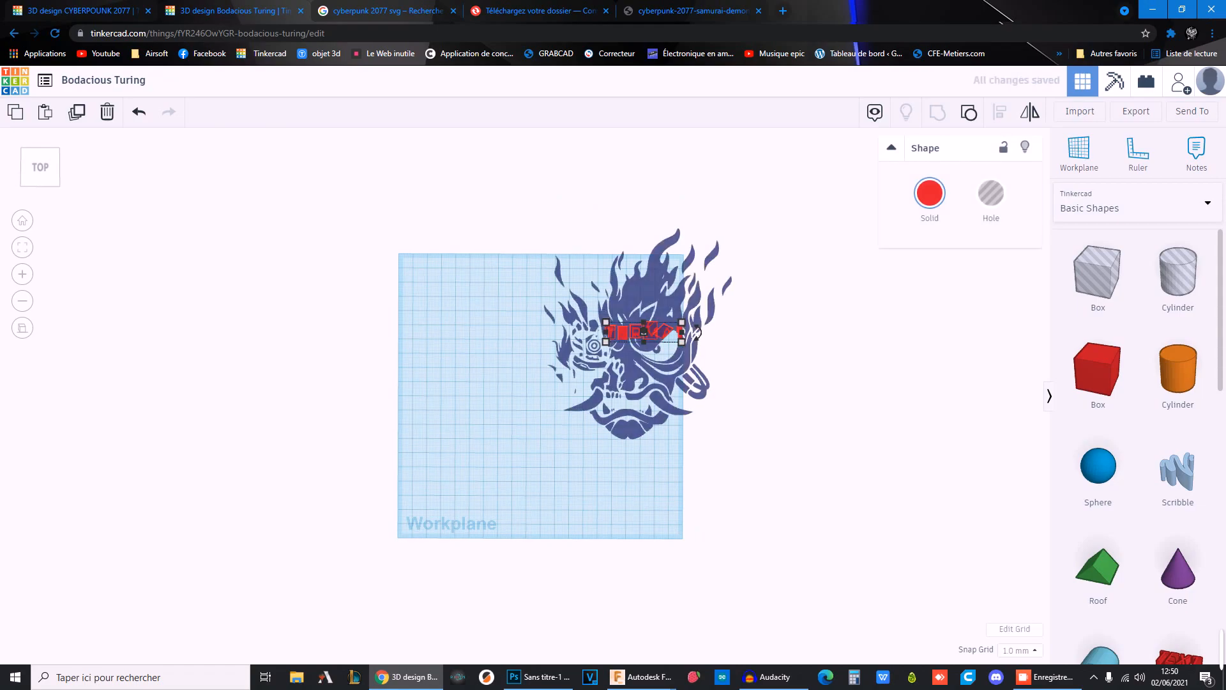
pyautogui.scroll(3, 525, 396)
pyautogui.moveTo(697, 296); pyautogui.dragTo(670, 320, button='middle')
pyautogui.moveTo(670, 320); pyautogui.dragTo(517, 385)
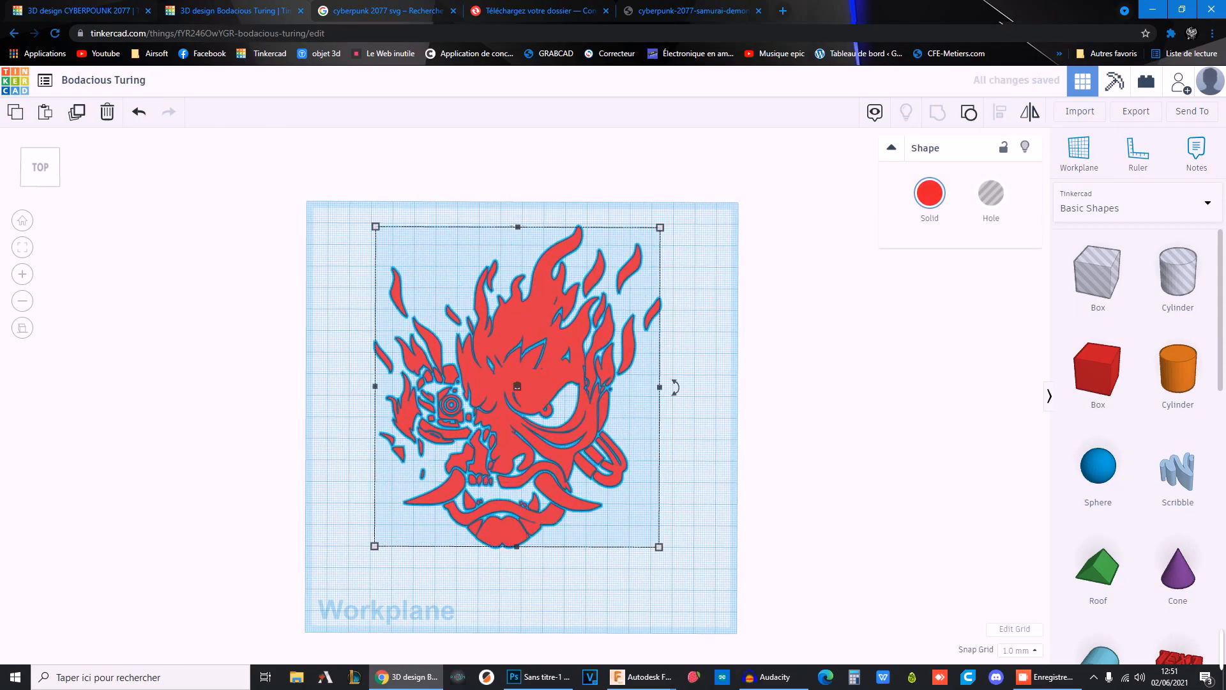
# View the red demon's solid colour presets and compare the shape with the samurai reference image in the Google results
pyautogui.scroll(4, 525, 396)
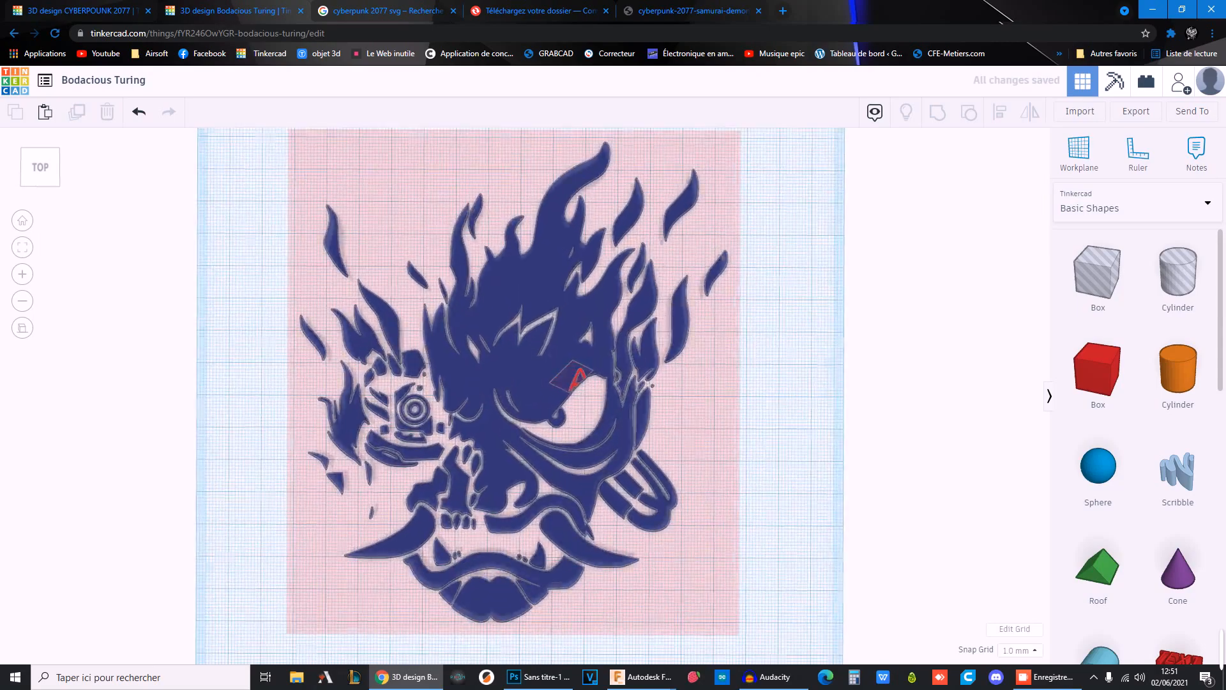
pyautogui.scroll(5, 525, 401)
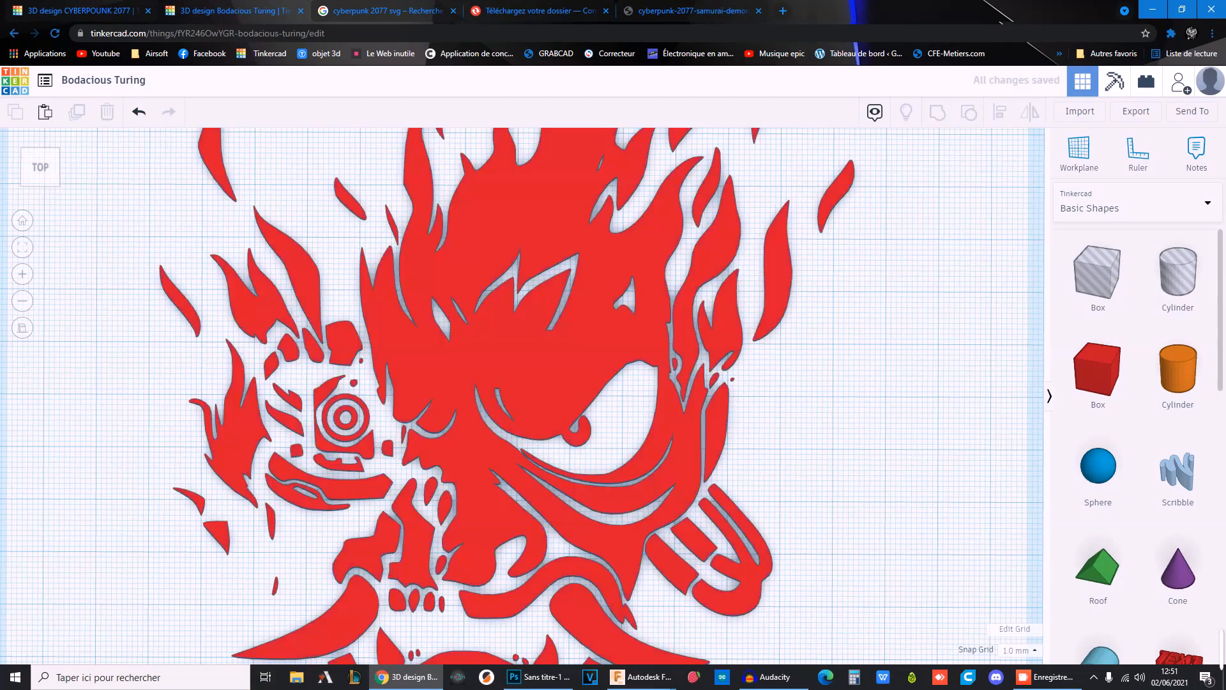
pyautogui.scroll(-3, 518, 396)
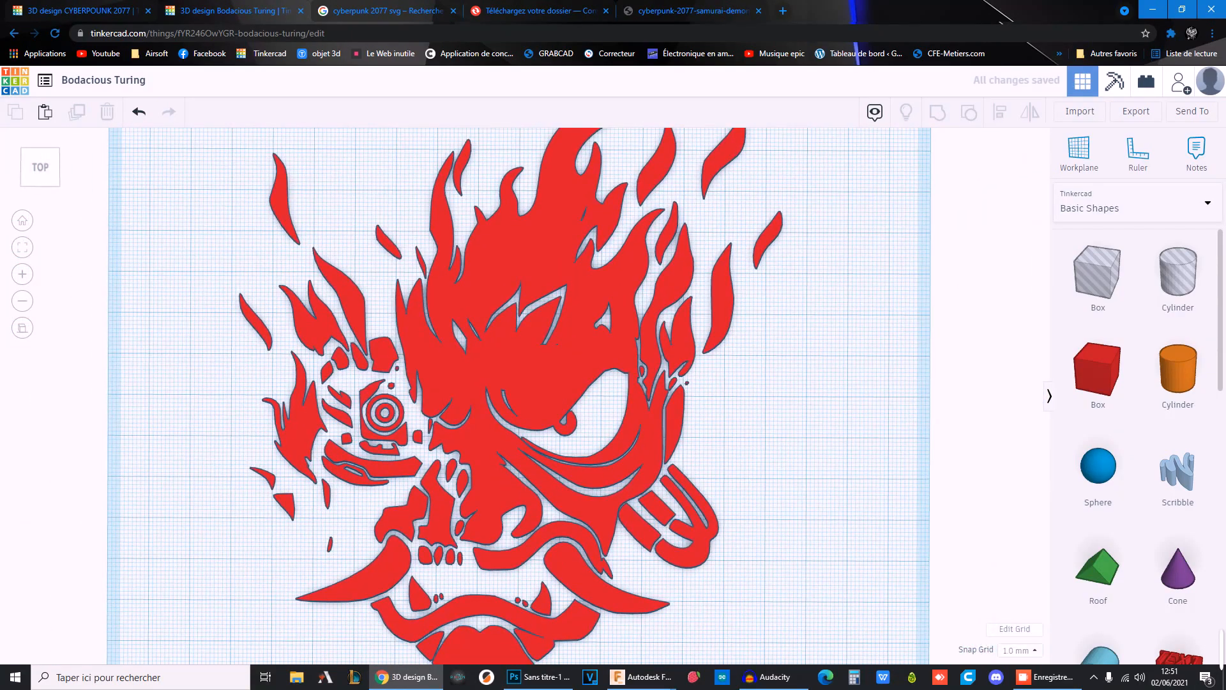
pyautogui.click(536, 383)
pyautogui.click(930, 193)
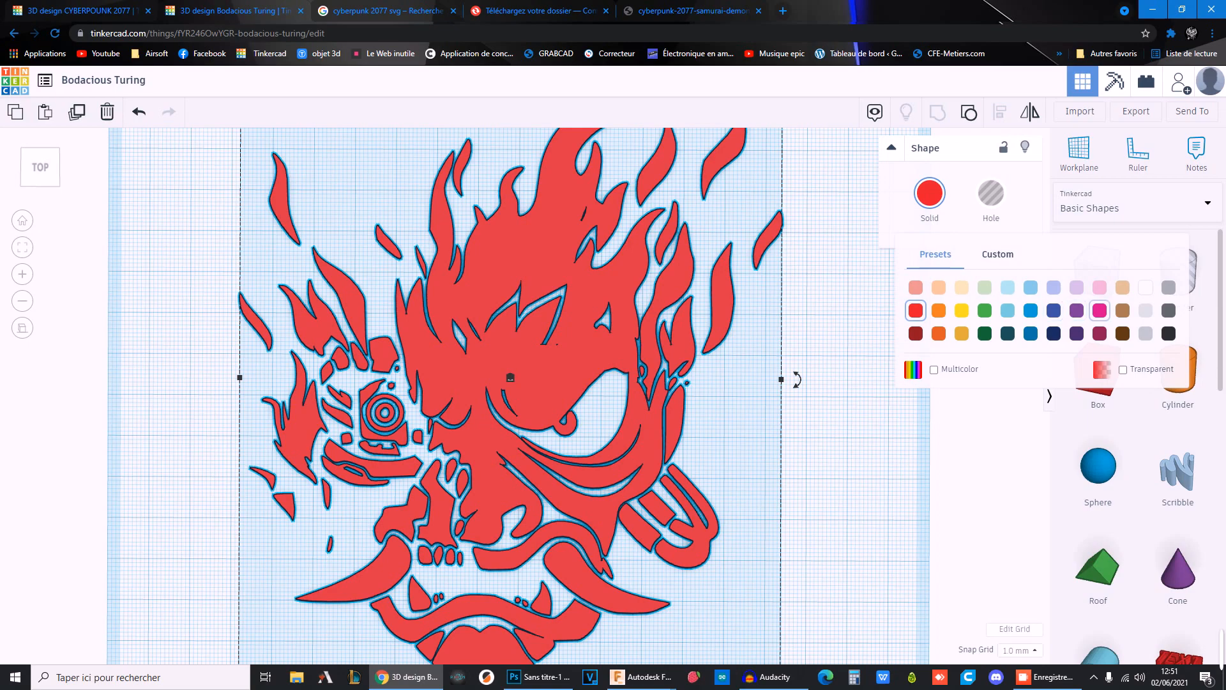
pyautogui.press('Escape')
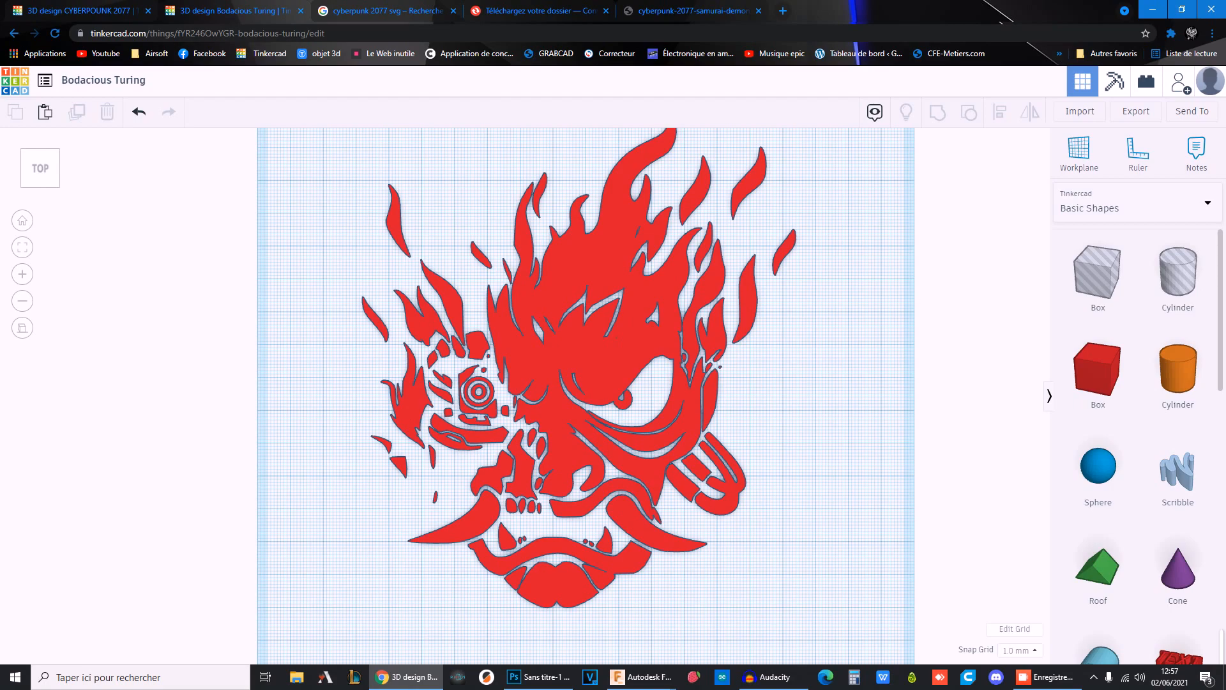
pyautogui.click(384, 11)
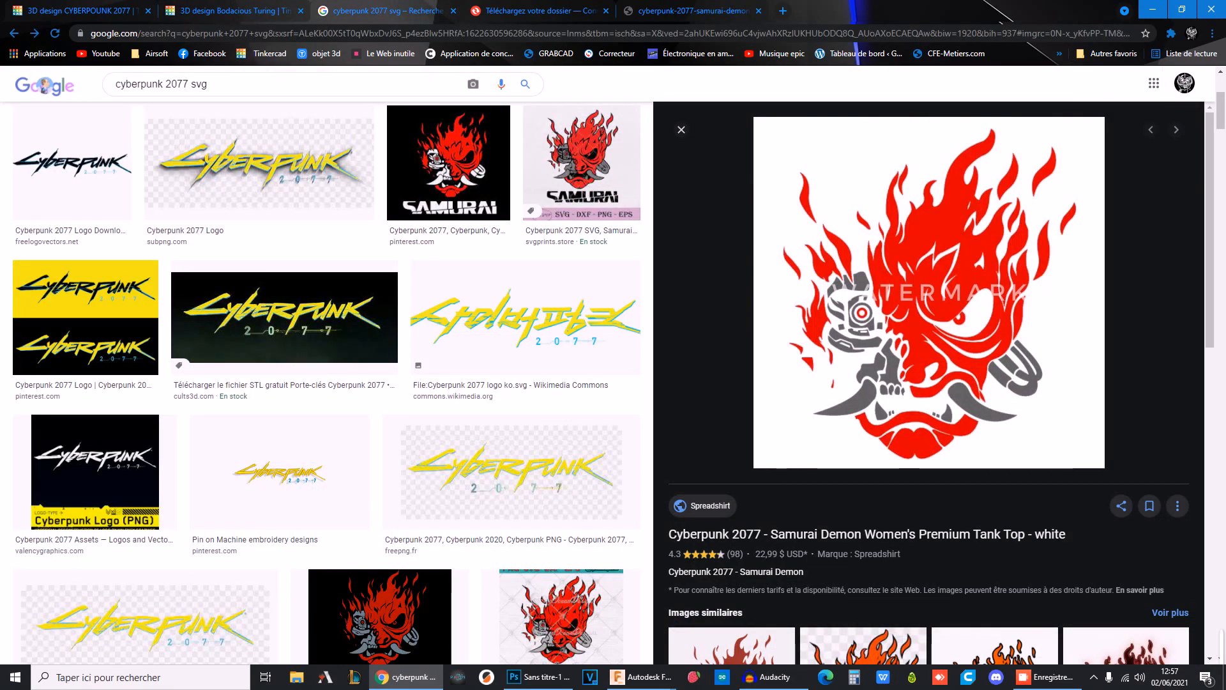
pyautogui.click(235, 11)
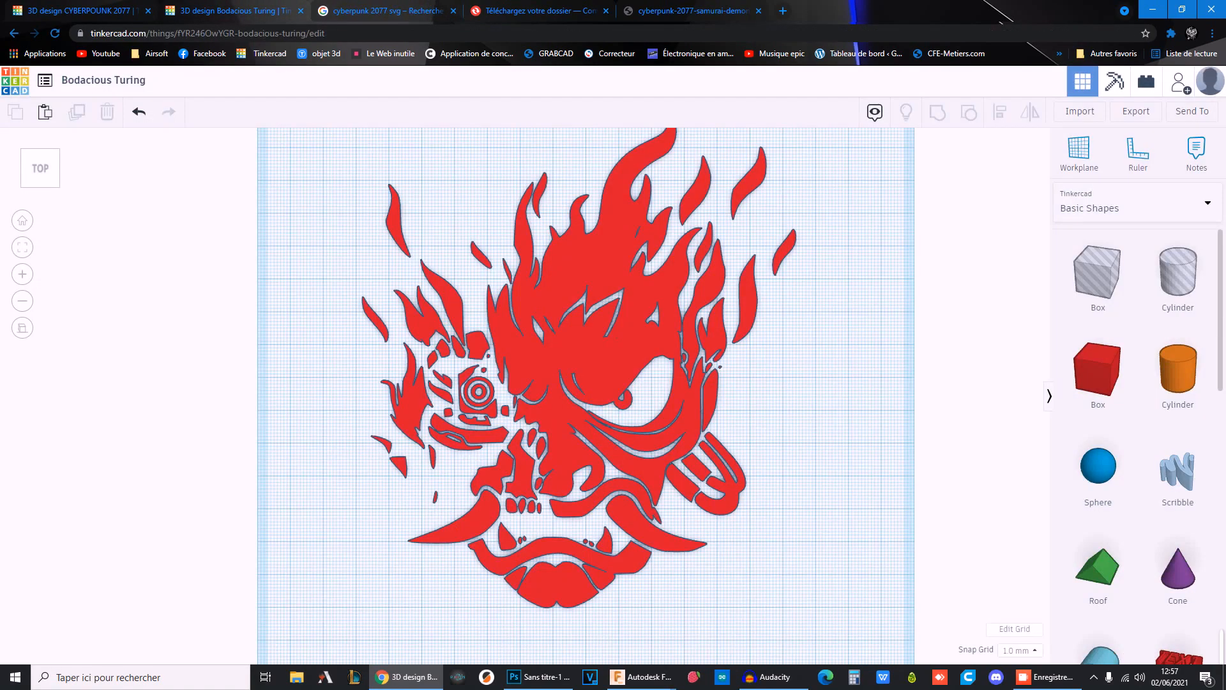
# Duplicate the red demon, place the copy beside the original and check the reference image for the grey parts
pyautogui.click(588, 357)
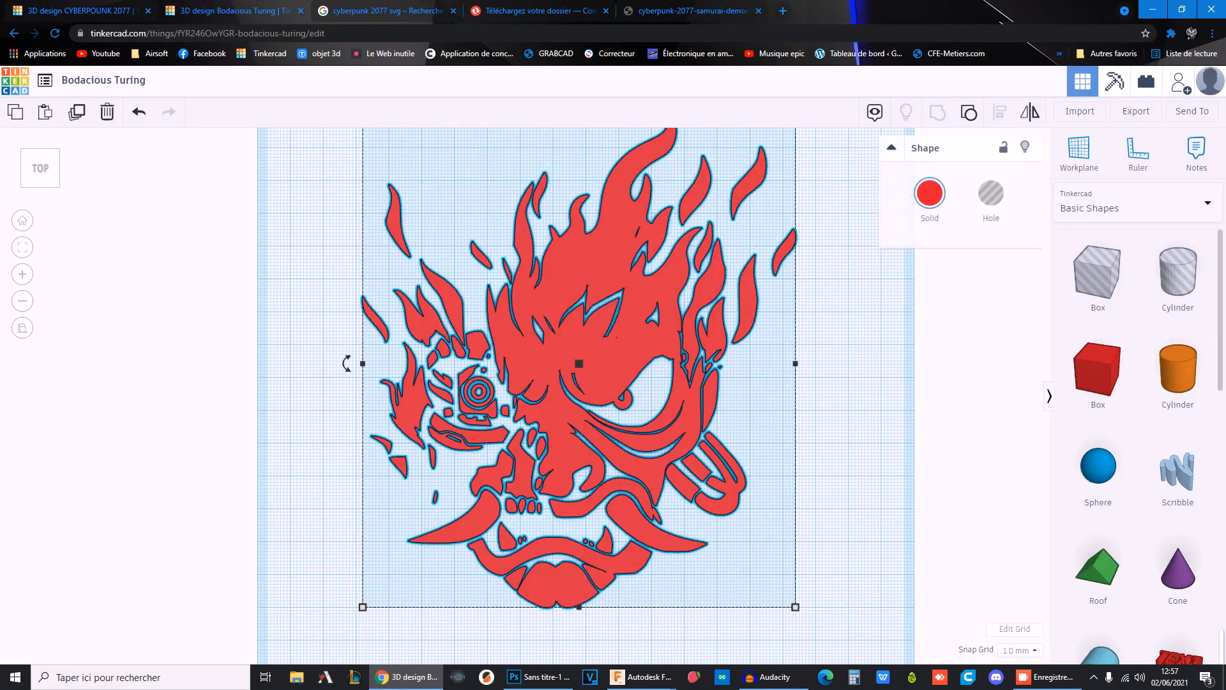
pyautogui.hotkey('ctrl', 'd')
pyautogui.moveTo(588, 358); pyautogui.dragTo(1049, 338)
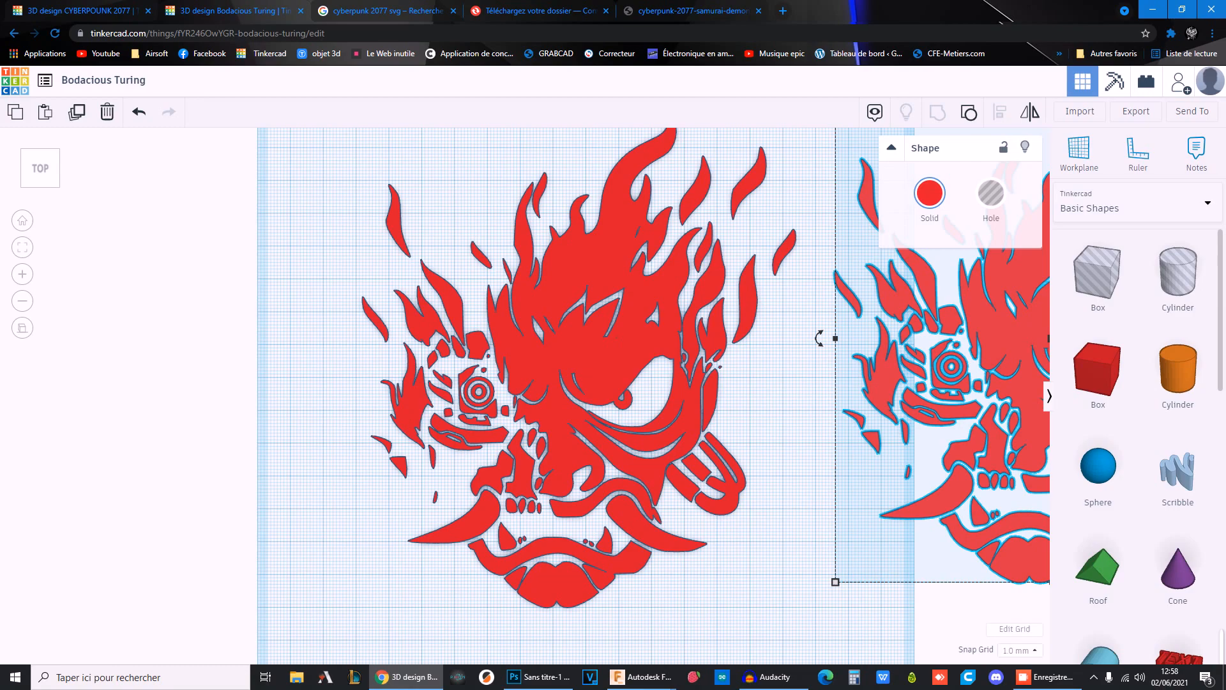
pyautogui.hotkey('ctrl', 'Tab')
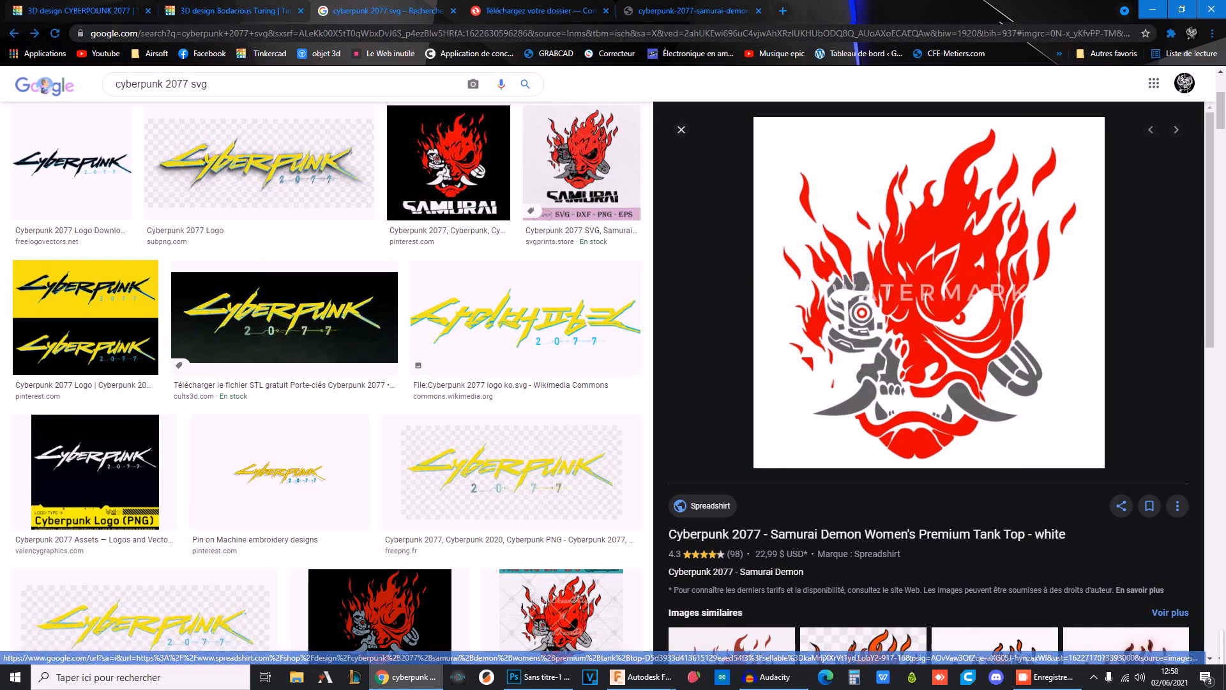
pyautogui.click(224, 11)
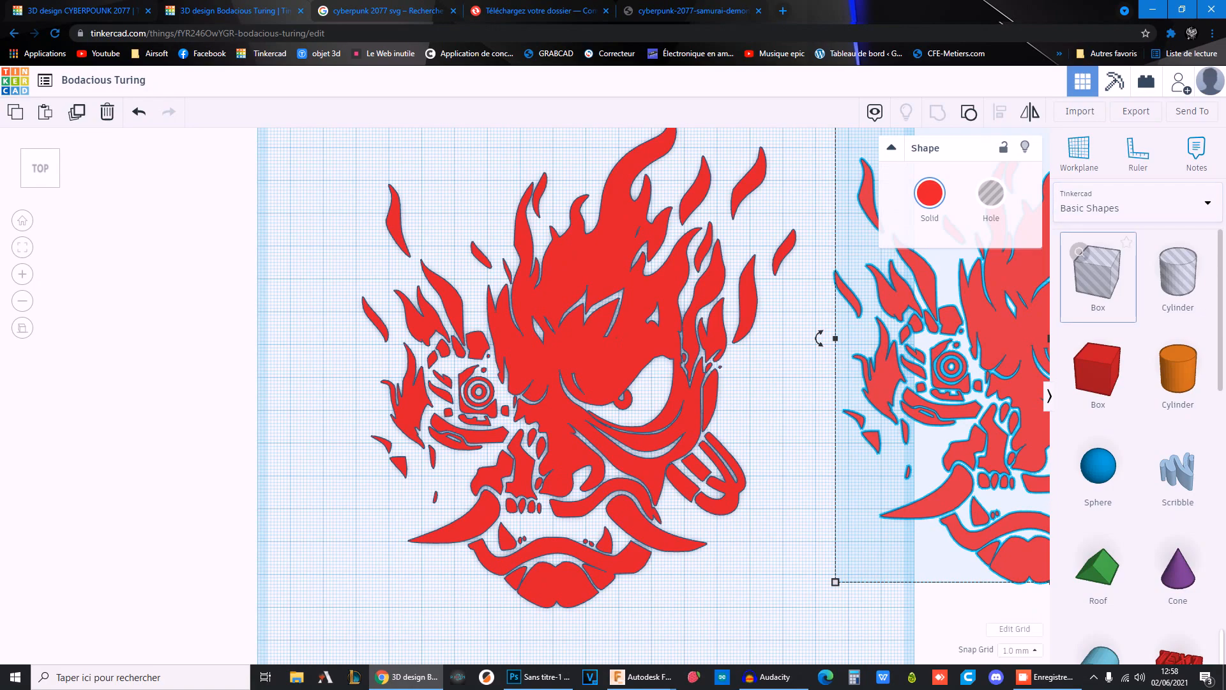
# Cover the original demon's upper flames with a hole box 66 mm long and group both to cut the flames away
pyautogui.moveTo(1097, 271); pyautogui.dragTo(612, 157)
pyautogui.moveTo(613, 163); pyautogui.dragTo(564, 280, button='middle')
pyautogui.moveTo(564, 280); pyautogui.dragTo(609, 422)
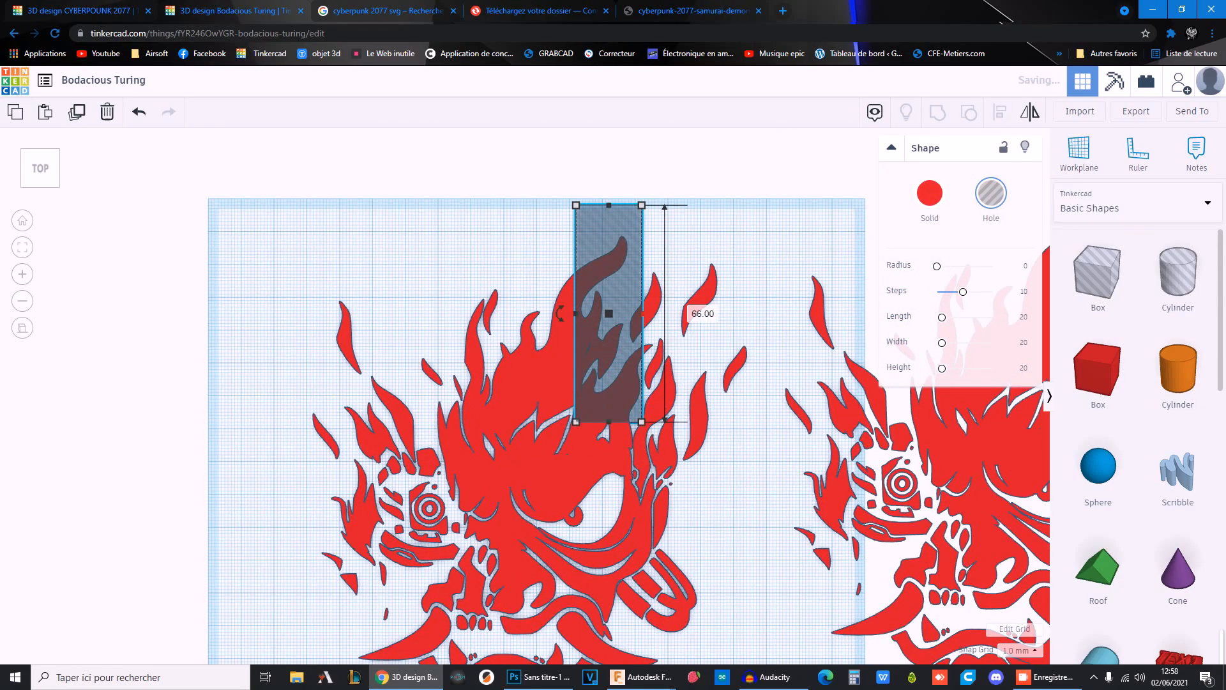
pyautogui.moveTo(642, 313); pyautogui.dragTo(754, 313)
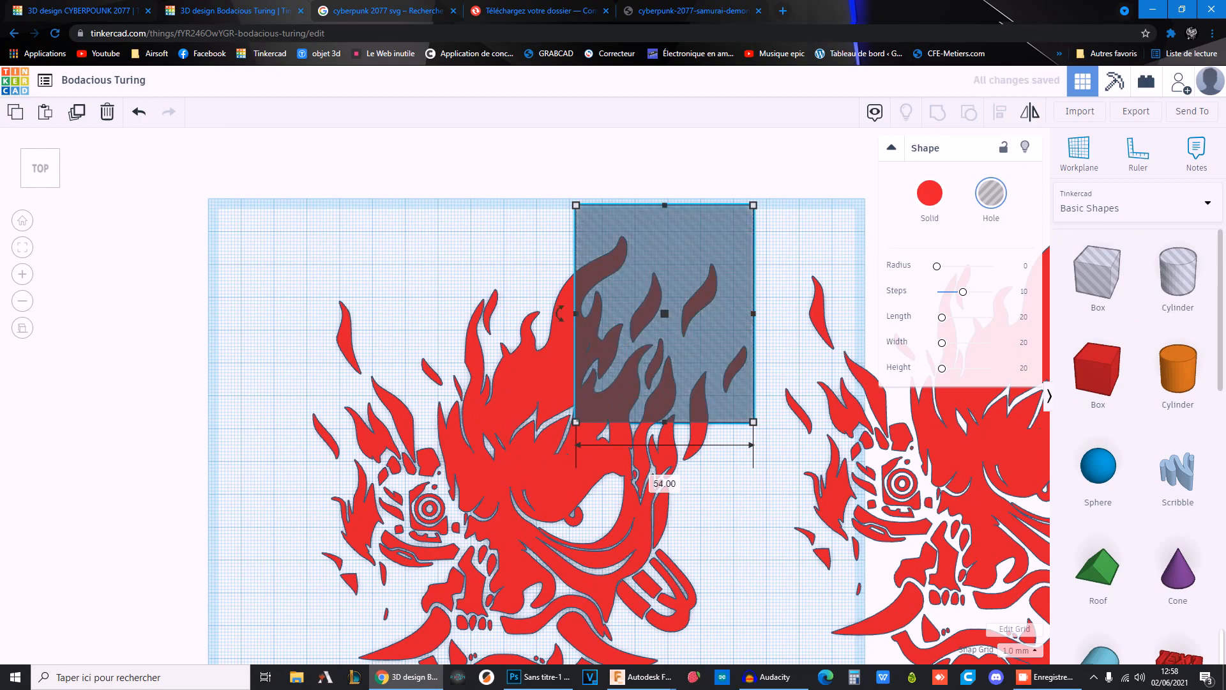
pyautogui.moveTo(576, 313); pyautogui.dragTo(425, 313)
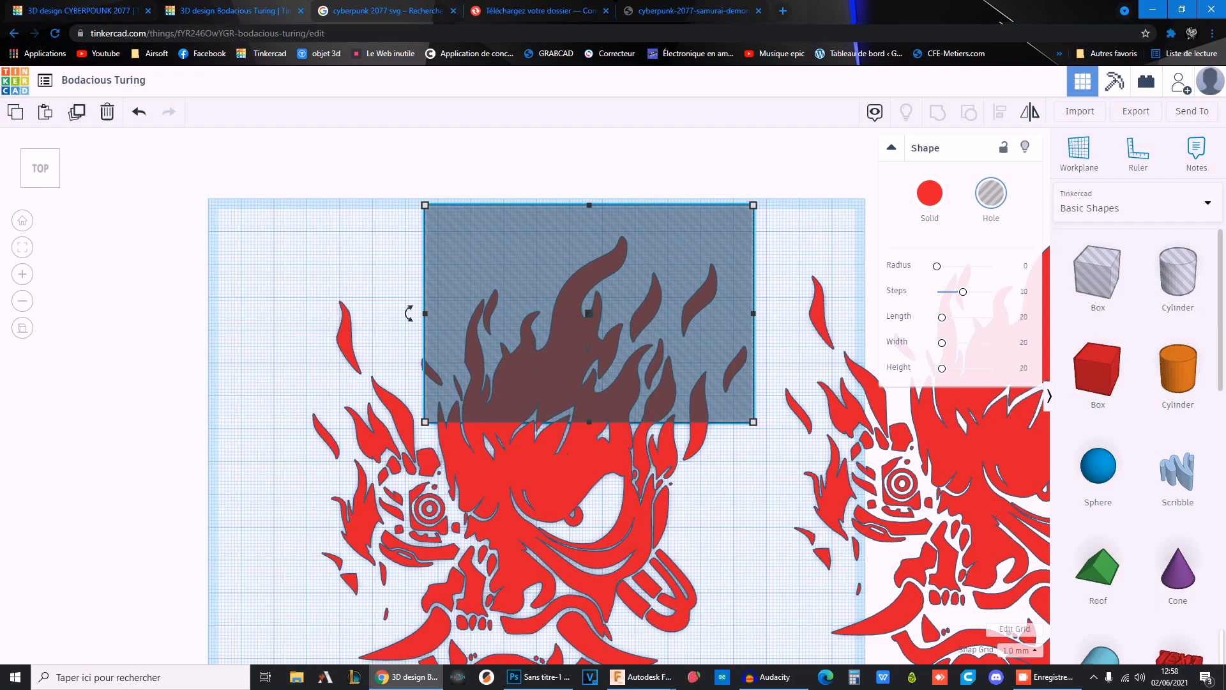
pyautogui.moveTo(375, 278); pyautogui.dragTo(610, 508)
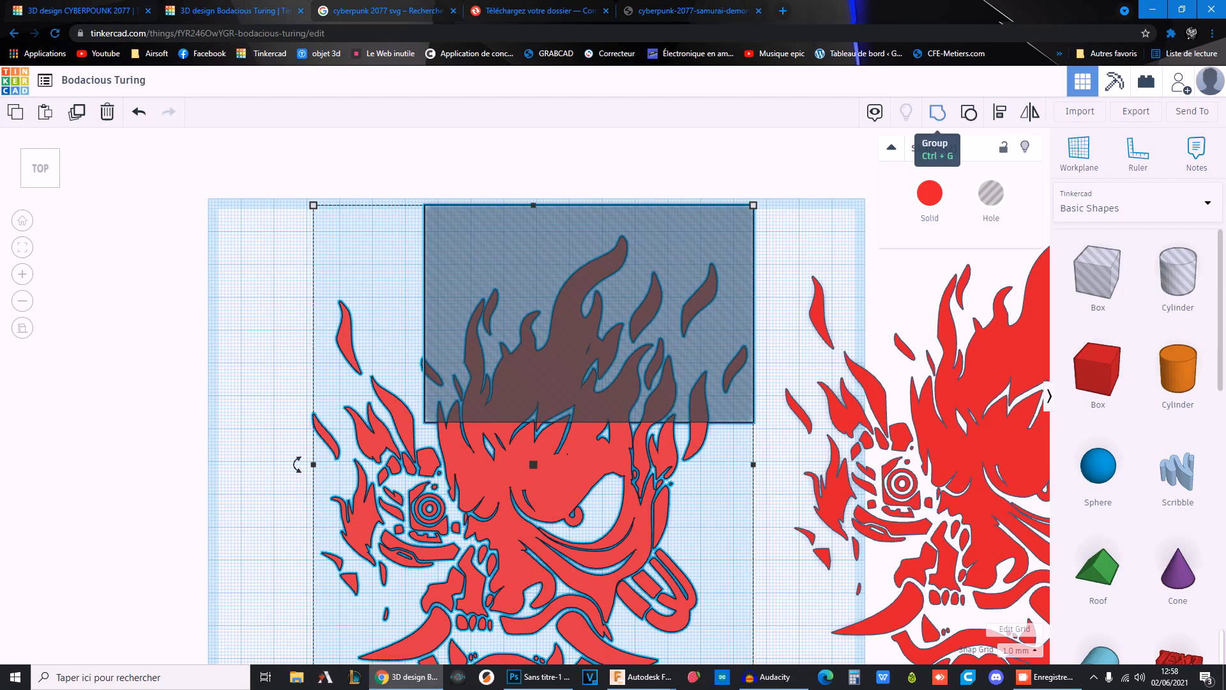
pyautogui.click(938, 114)
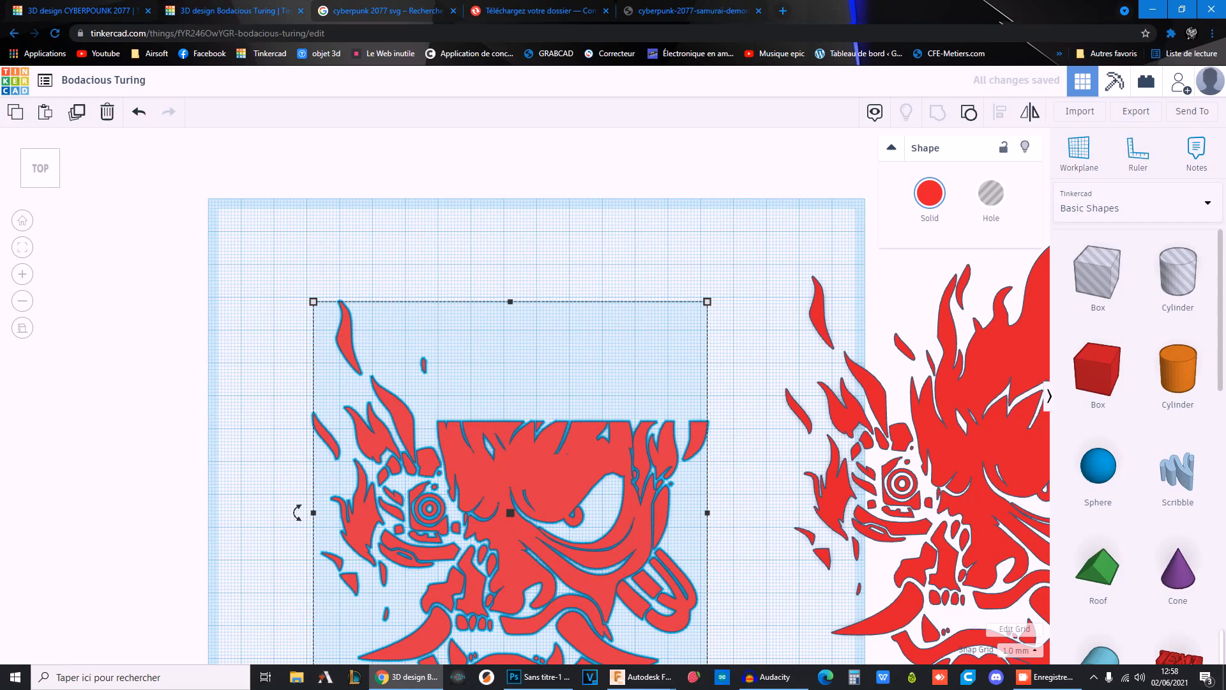
# Delete the cut demon, then paste the grey eye, jaw and tusk parts and place them on the workplane
pyautogui.moveTo(629, 447); pyautogui.dragTo(631, 350, button='middle')
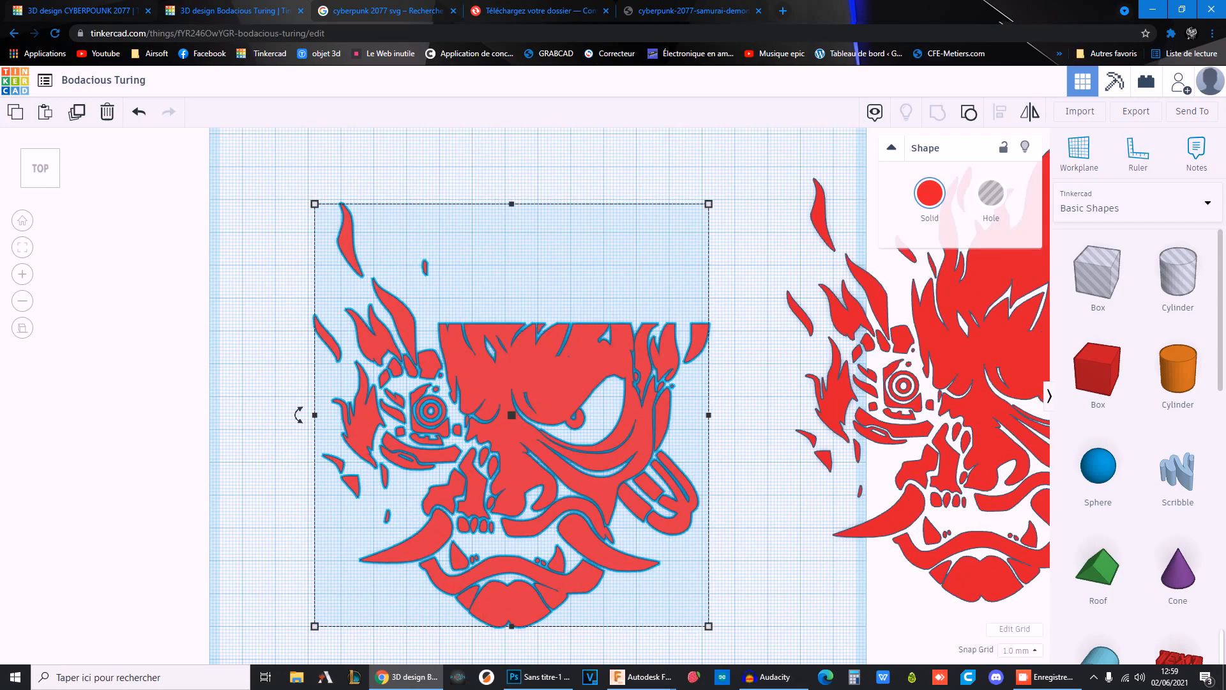
pyautogui.press('Delete')
pyautogui.scroll(-3, 525, 396)
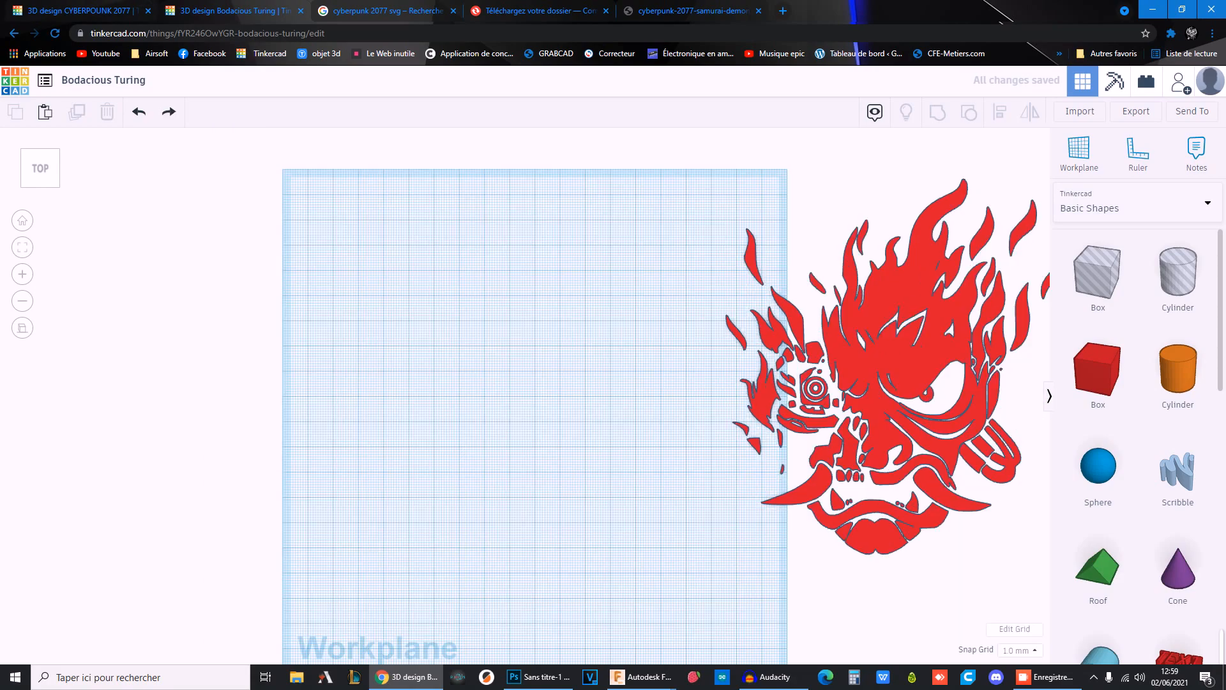
pyautogui.hotkey('ctrl', 'v')
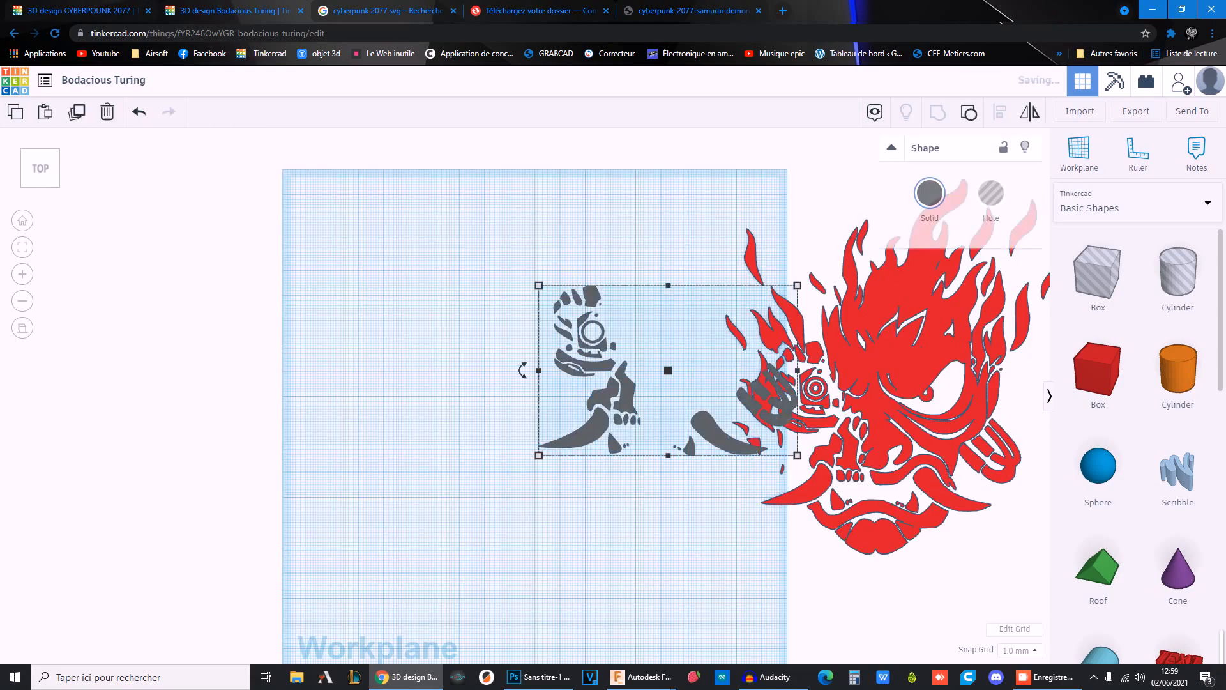
pyautogui.moveTo(613, 383); pyautogui.dragTo(546, 408, button='middle')
pyautogui.moveTo(557, 418); pyautogui.dragTo(426, 469)
pyautogui.moveTo(427, 470); pyautogui.dragTo(469, 403, button='middle')
# Move the full red demon onto the workplane next to the grey parts and place a ruler in front of it
pyautogui.moveTo(856, 300); pyautogui.dragTo(658, 253)
pyautogui.moveTo(658, 253); pyautogui.dragTo(595, 188, button='right')
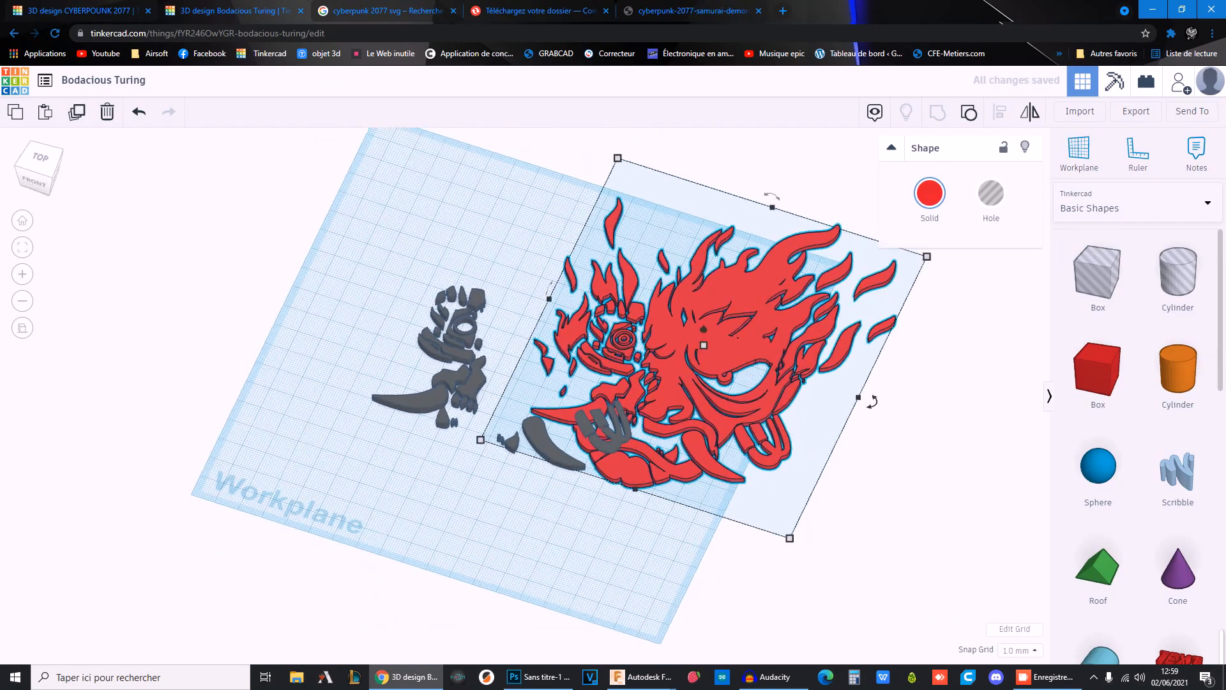
pyautogui.click(1138, 153)
pyautogui.click(556, 520)
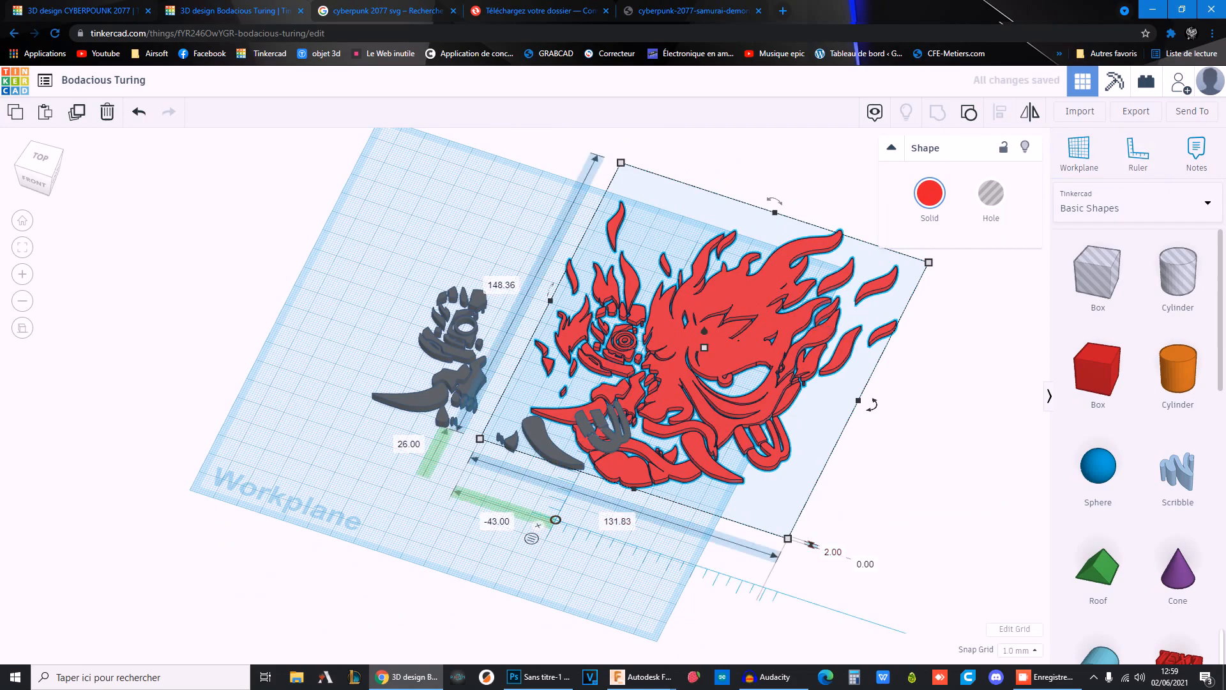
# Move the red demon further onto the workplane, lay the grey parts over its matching areas and set the snap grid to 0.1 mm
pyautogui.moveTo(715, 395); pyautogui.dragTo(639, 353)
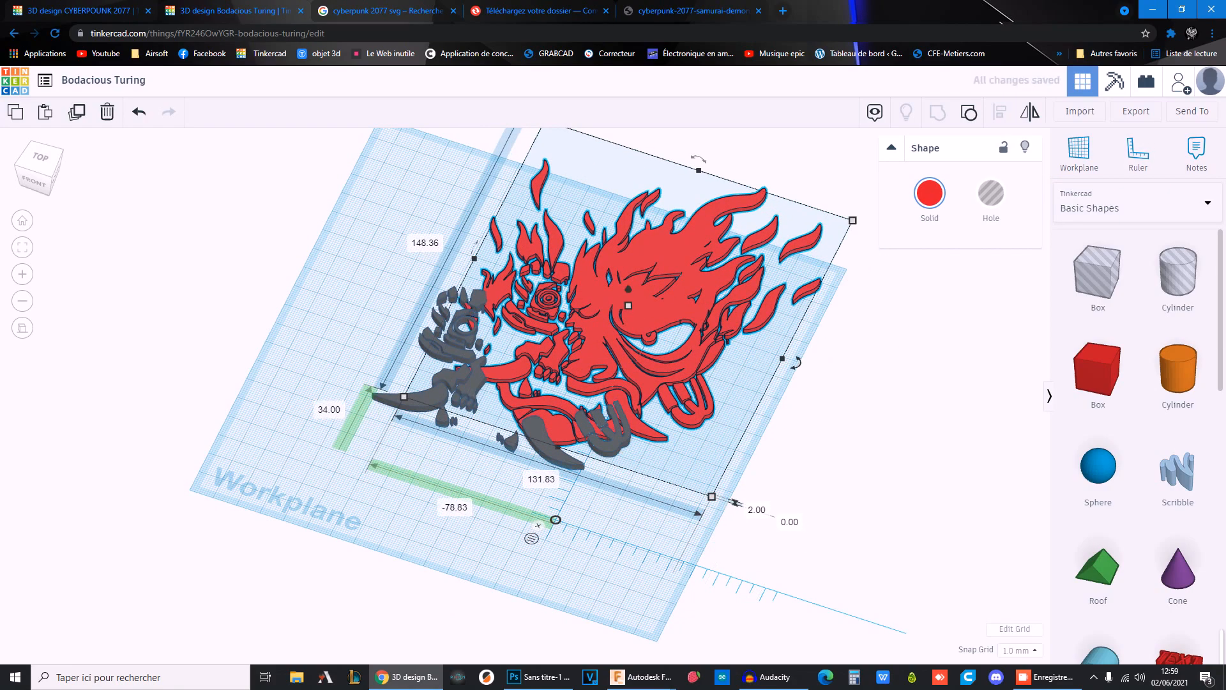
pyautogui.click(548, 438)
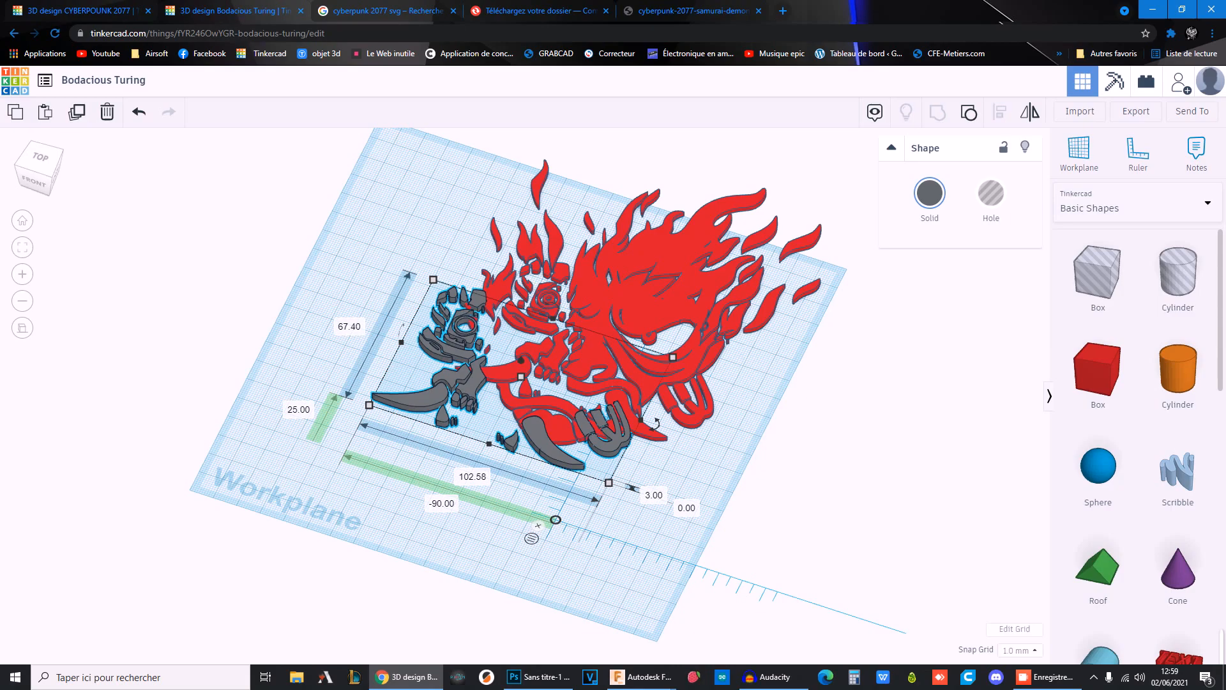
pyautogui.moveTo(638, 357); pyautogui.dragTo(489, 432, button='middle')
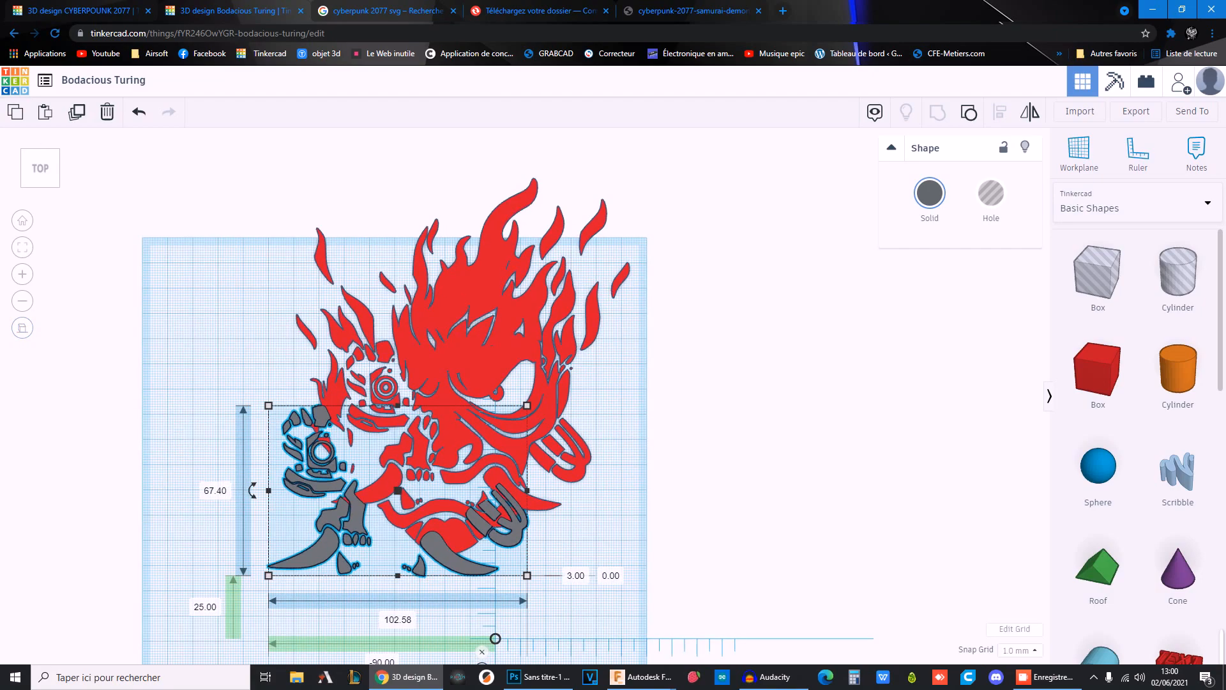
pyautogui.moveTo(327, 545); pyautogui.dragTo(387, 474)
pyautogui.scroll(3, 387, 474)
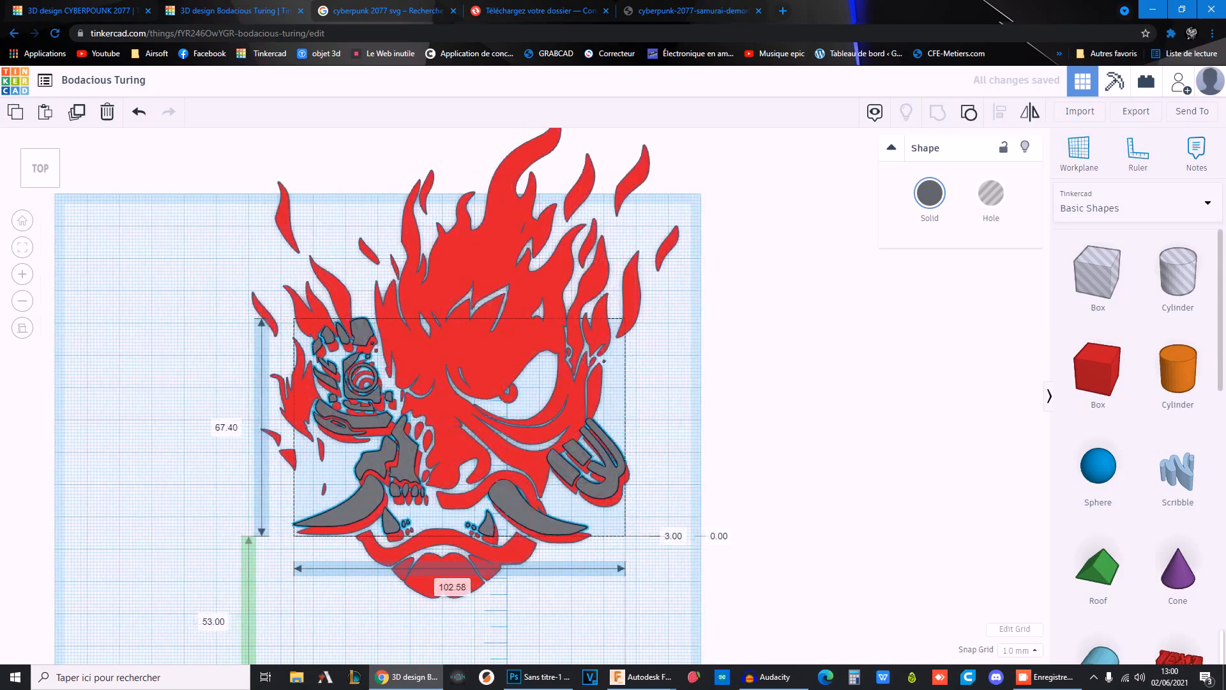
pyautogui.scroll(5, 320, 390)
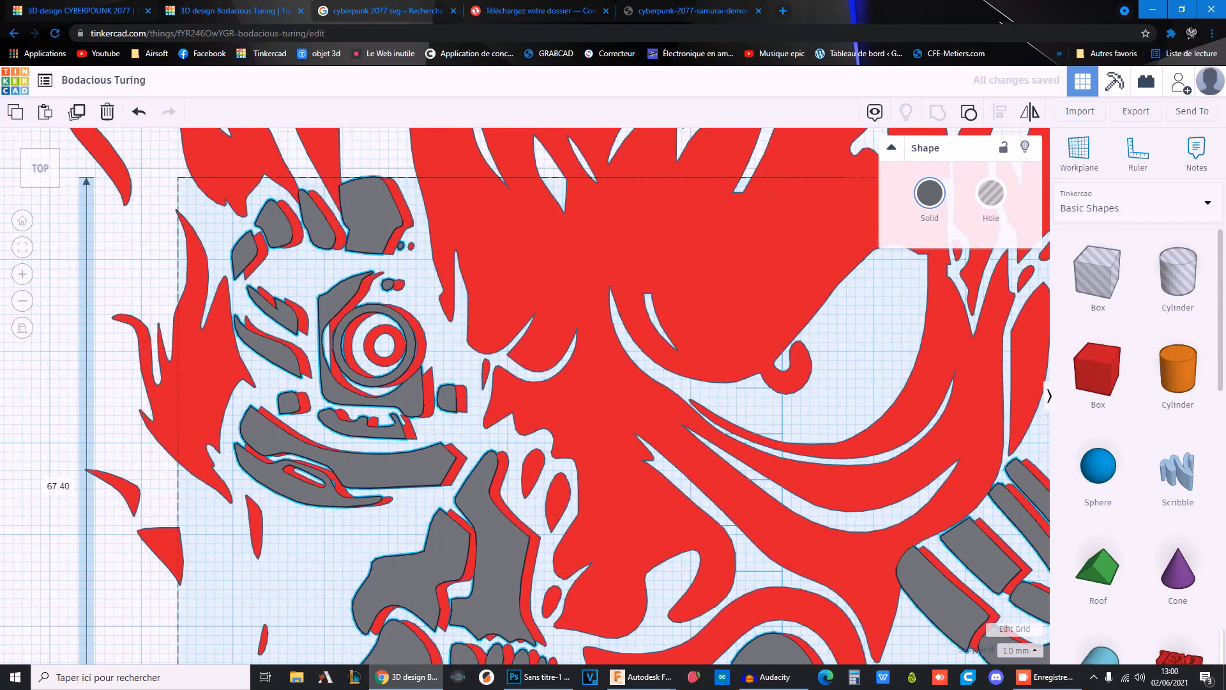
pyautogui.press('Right')
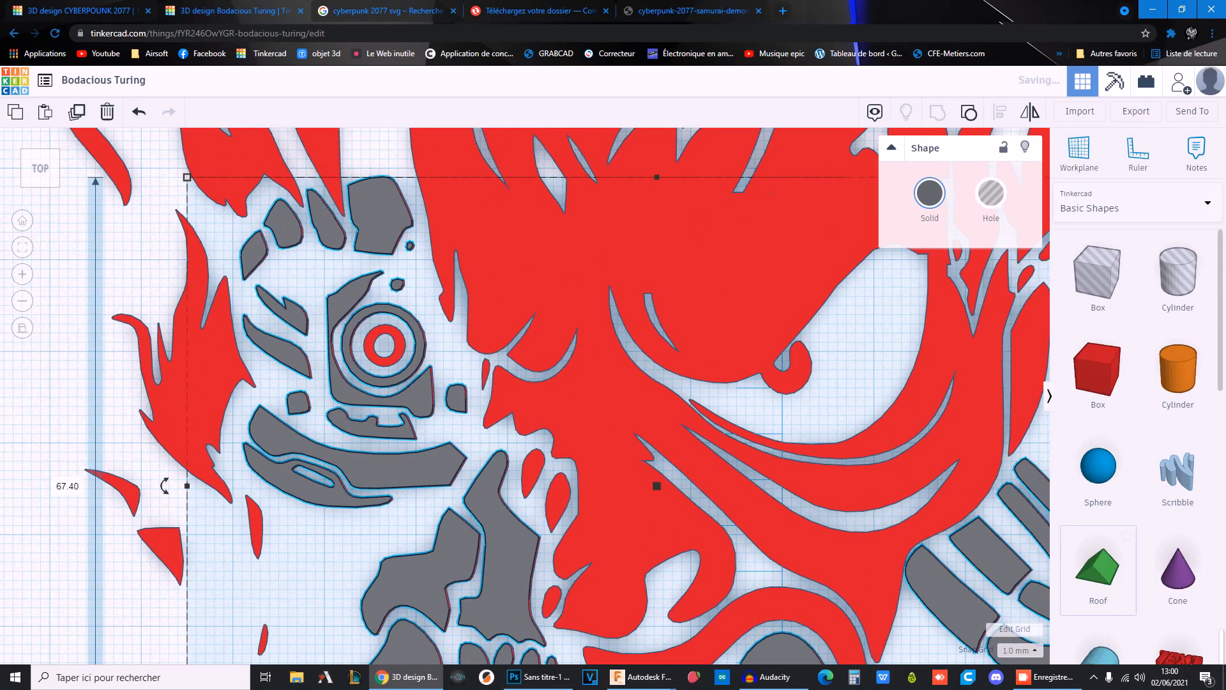
pyautogui.click(1019, 651)
# Select the red demon together with the grey parts and move both to the middle of the workplane
pyautogui.moveTo(212, 165); pyautogui.dragTo(684, 620)
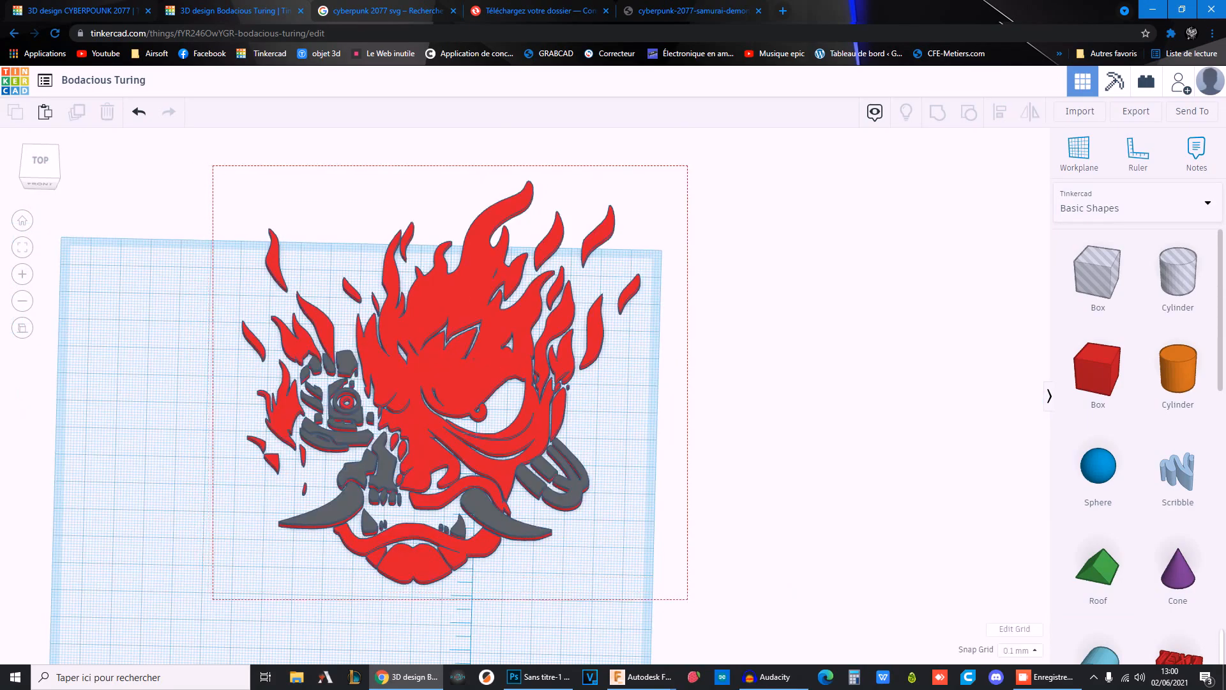
pyautogui.moveTo(460, 345); pyautogui.dragTo(371, 384)
pyautogui.scroll(-3, 679, 264)
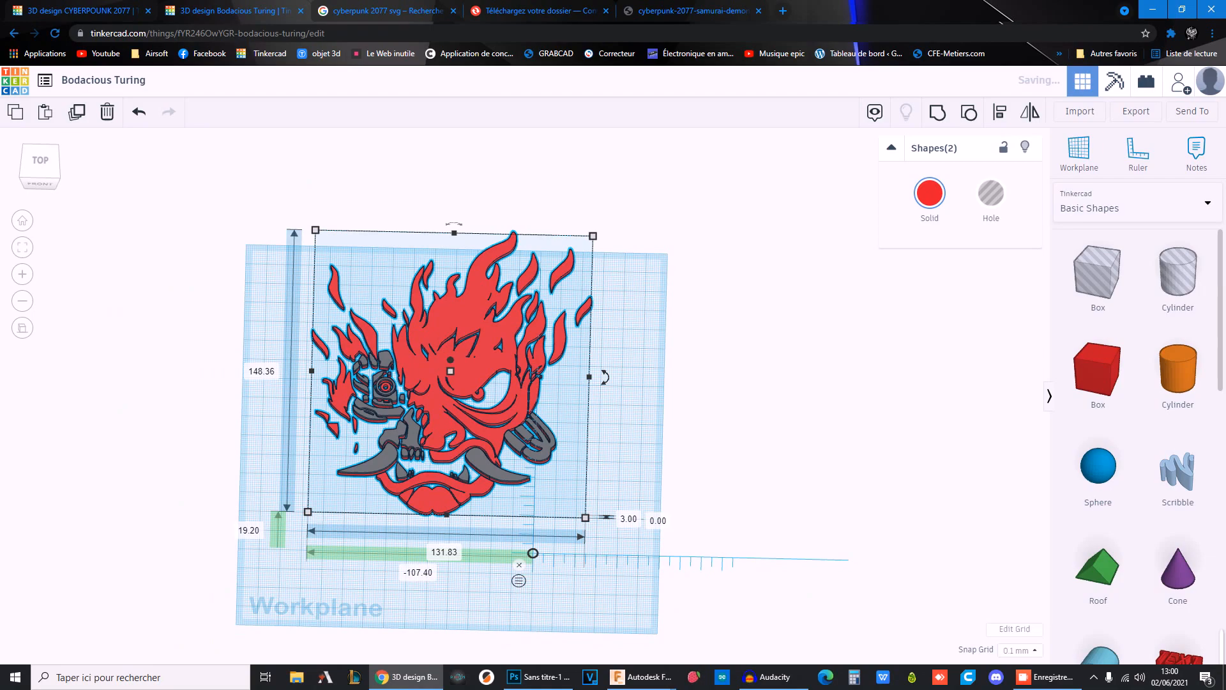
pyautogui.moveTo(460, 313); pyautogui.dragTo(480, 315)
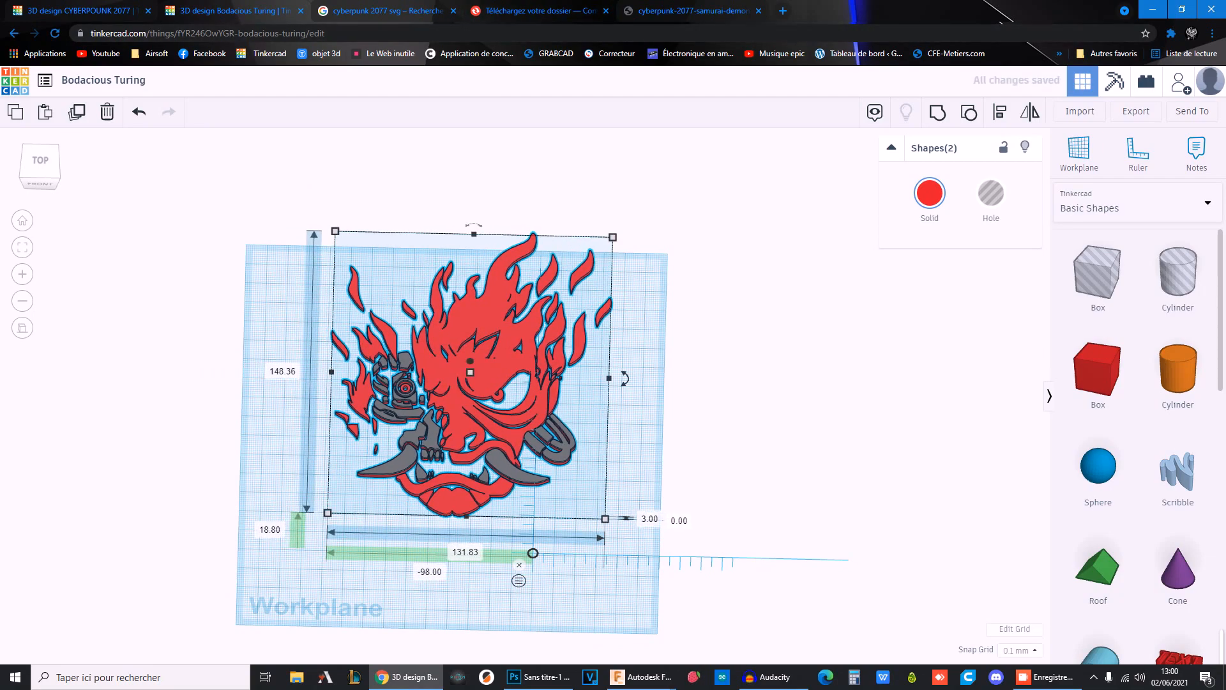
# Examine a Cyberpunk 2077 logo in the SVG image results and the converted SVG file on the Convertio page
pyautogui.click(536, 11)
pyautogui.click(234, 11)
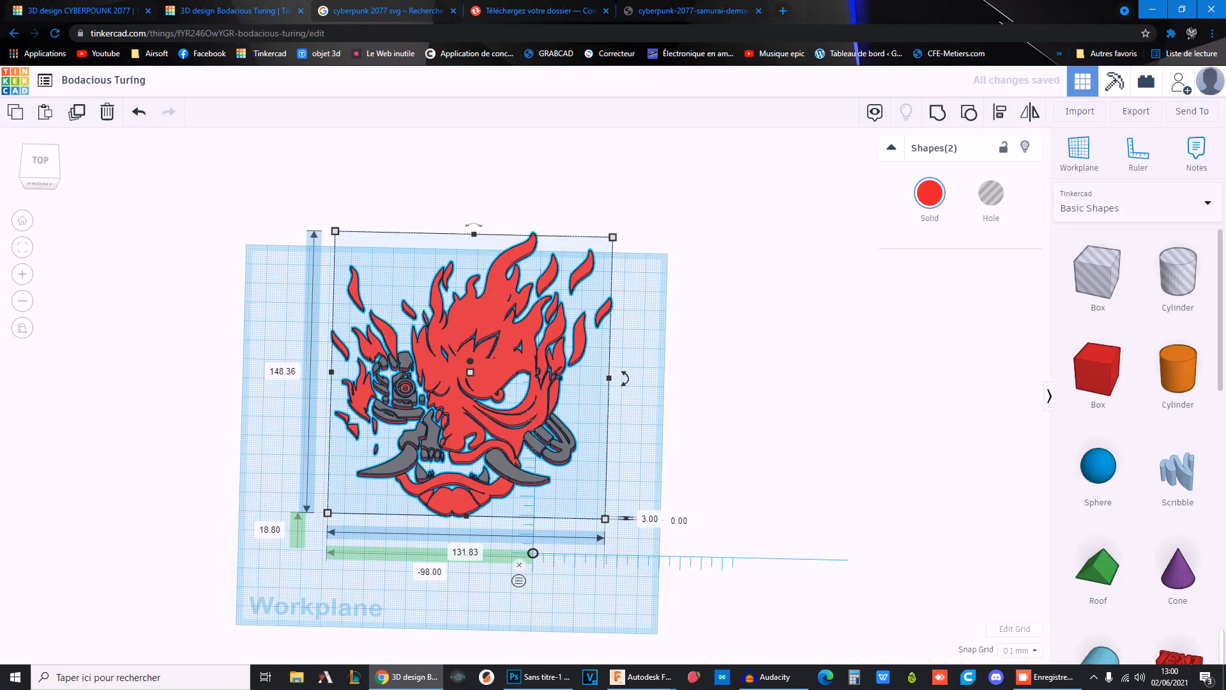
pyautogui.click(386, 11)
pyautogui.click(526, 318)
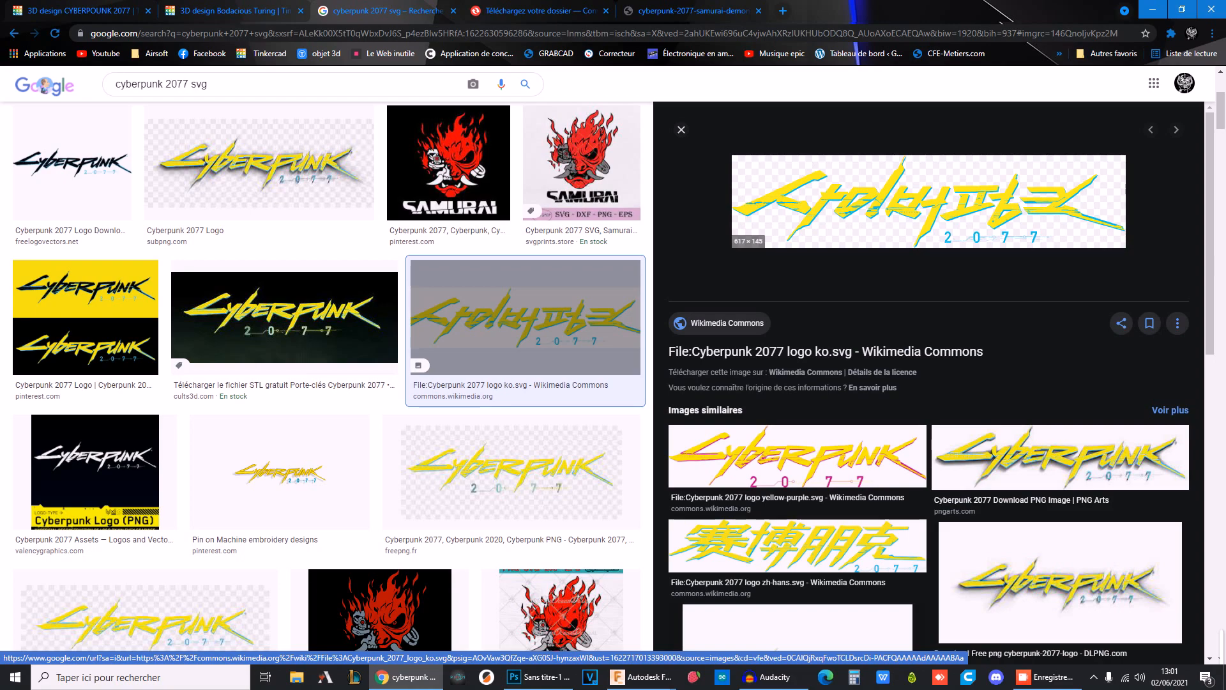
pyautogui.click(540, 11)
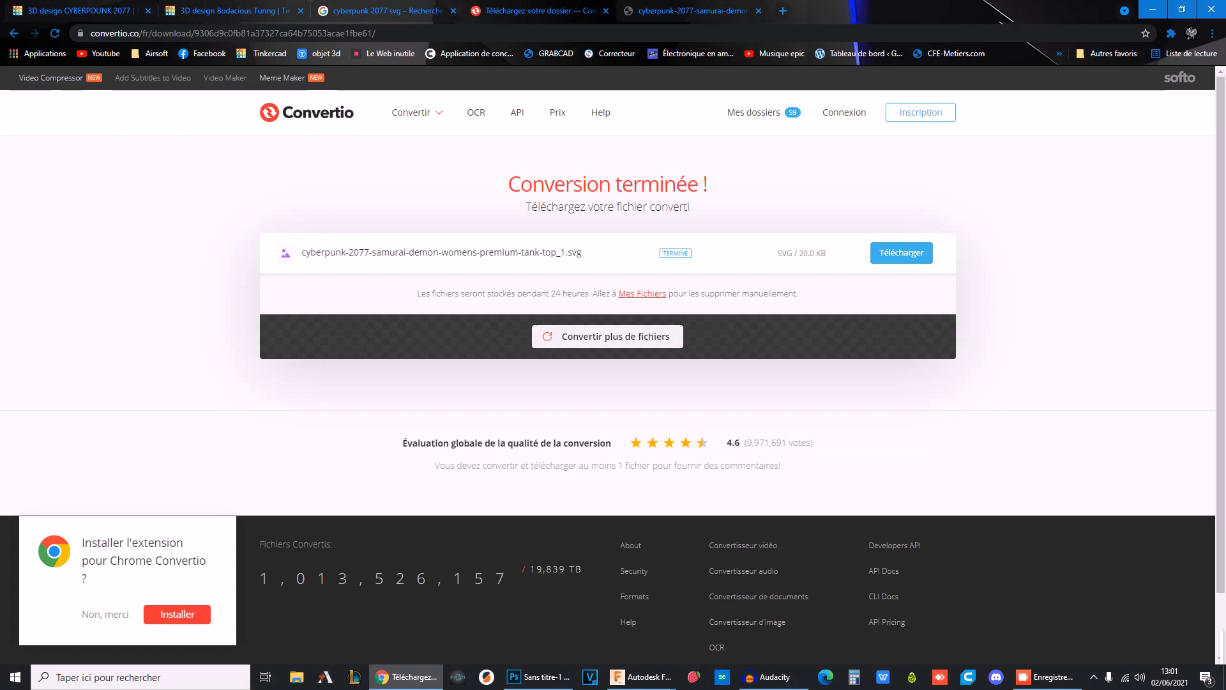
# Return to the Tinkercad design, paste the yellow CYBERPUNK 2077 logo and place it just below the demon
pyautogui.click(230, 11)
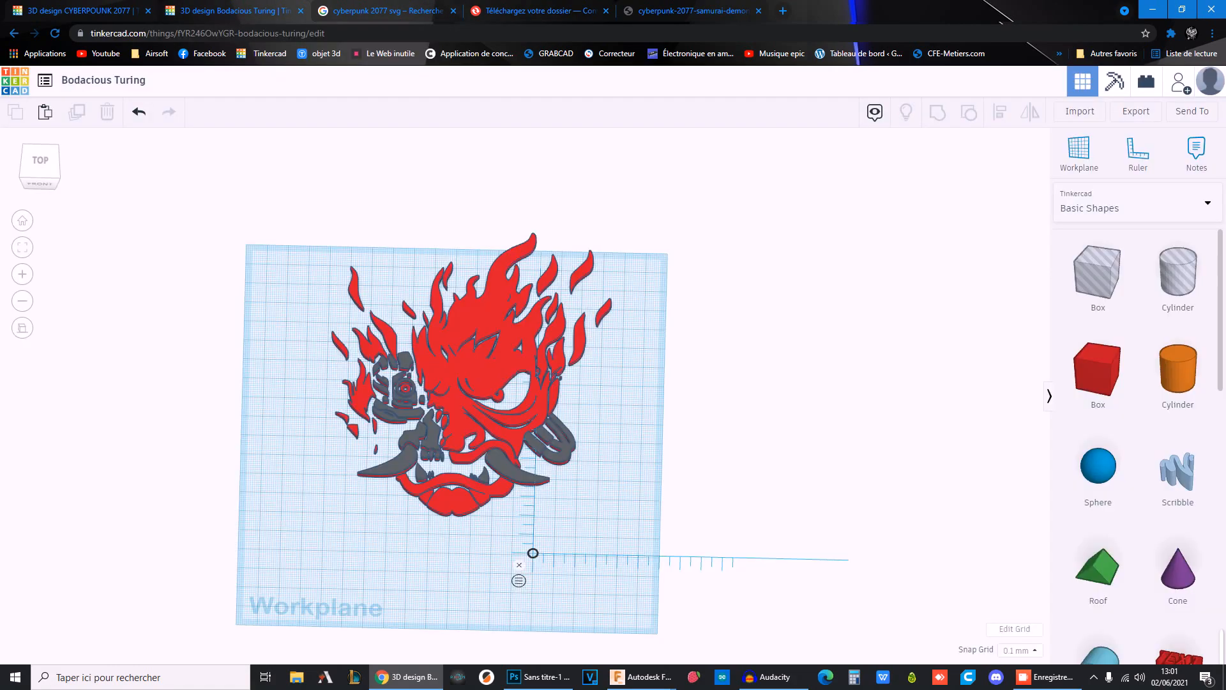
pyautogui.hotkey('ctrl', 'v')
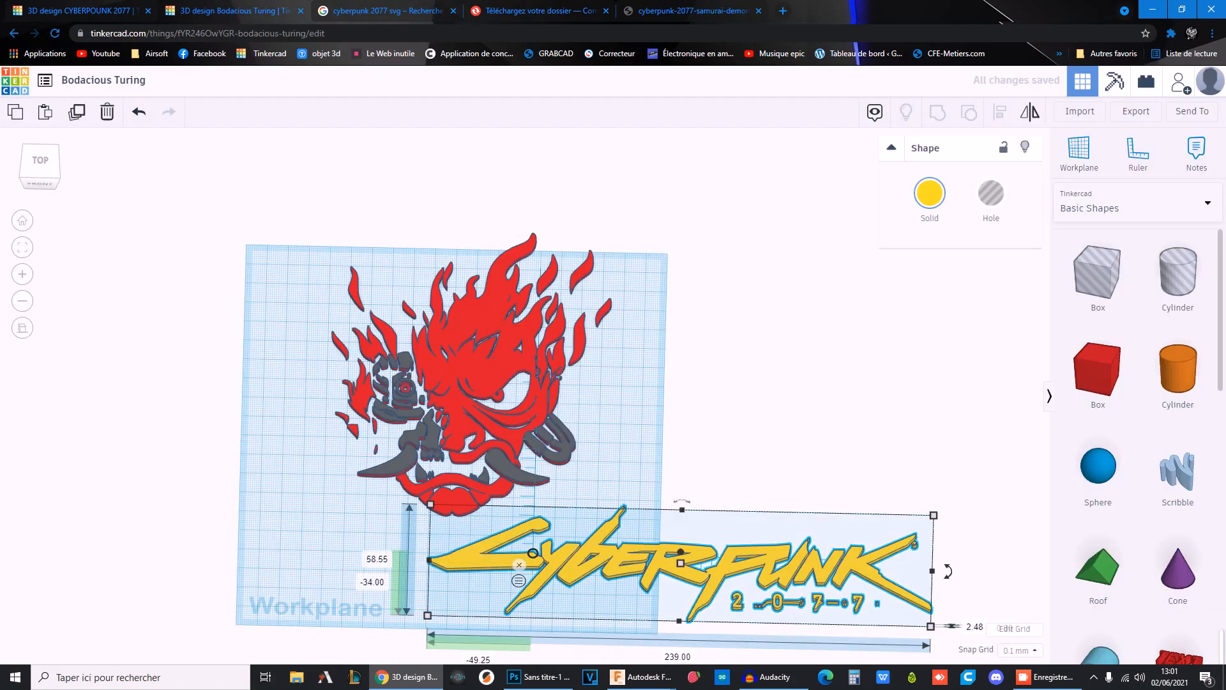
pyautogui.moveTo(709, 555); pyautogui.dragTo(464, 545)
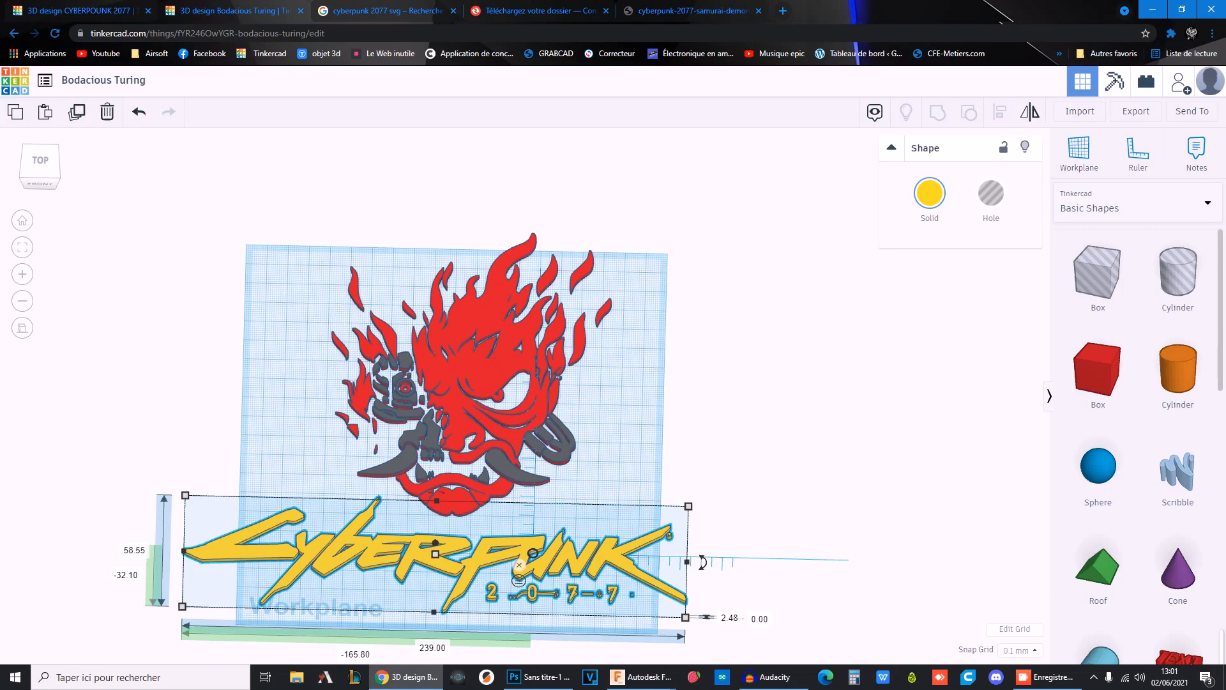
# Select the demon, its grey parts and the yellow logo, and scale them down together proportionally
pyautogui.click(773, 408)
pyautogui.moveTo(773, 409); pyautogui.dragTo(795, 404, button='right')
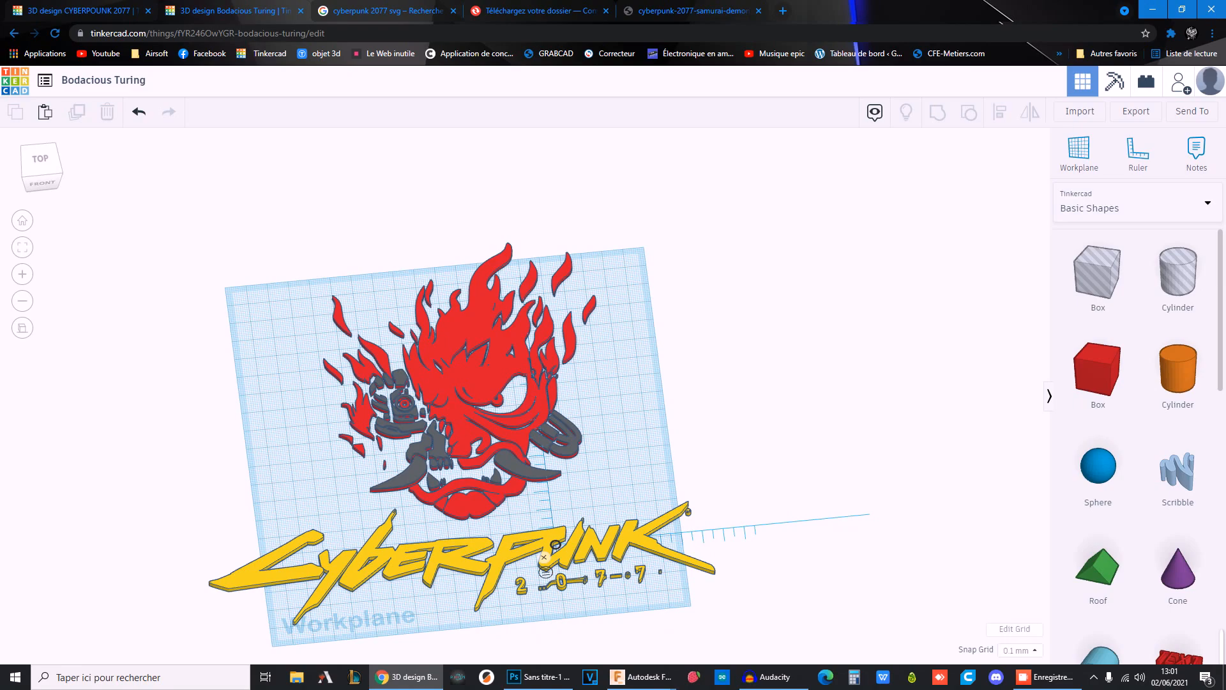
pyautogui.moveTo(238, 188); pyautogui.dragTo(753, 664)
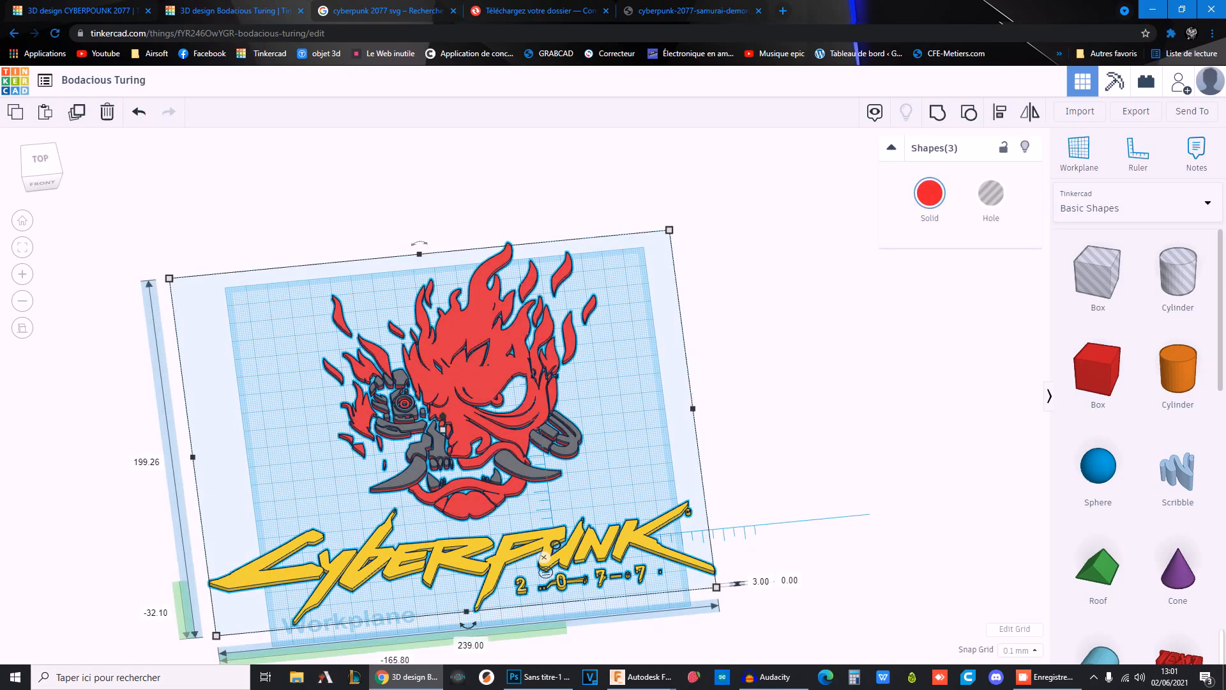
pyautogui.keyDown('shift'); pyautogui.moveTo(669, 230); pyautogui.dragTo(665, 425); pyautogui.keyUp('shift')
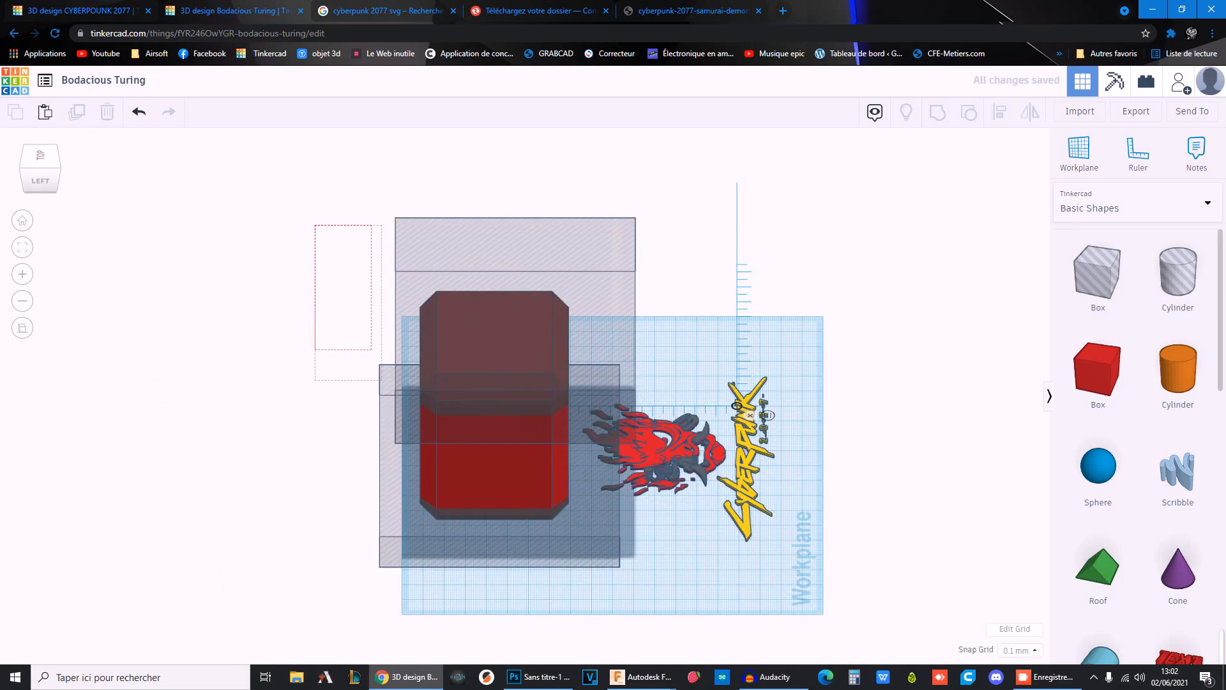
# Group the red block with the surrounding hole boxes to cut it, and make the resulting block taller
pyautogui.moveTo(382, 380); pyautogui.dragTo(422, 610)
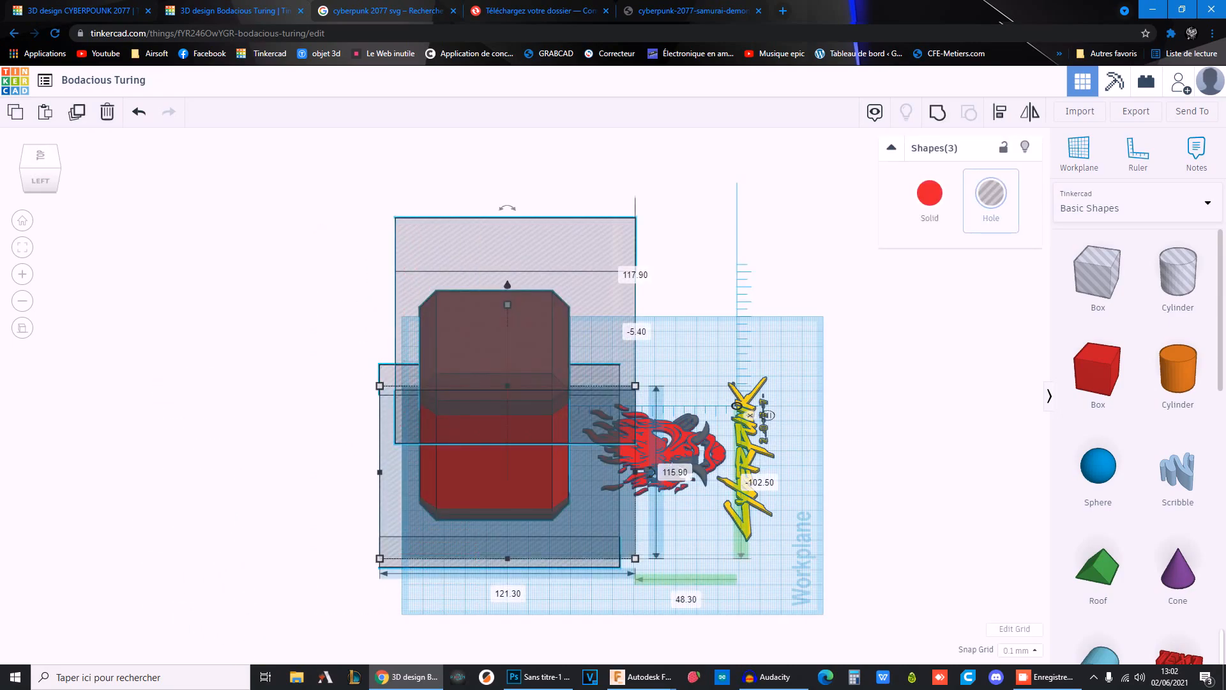
pyautogui.click(938, 113)
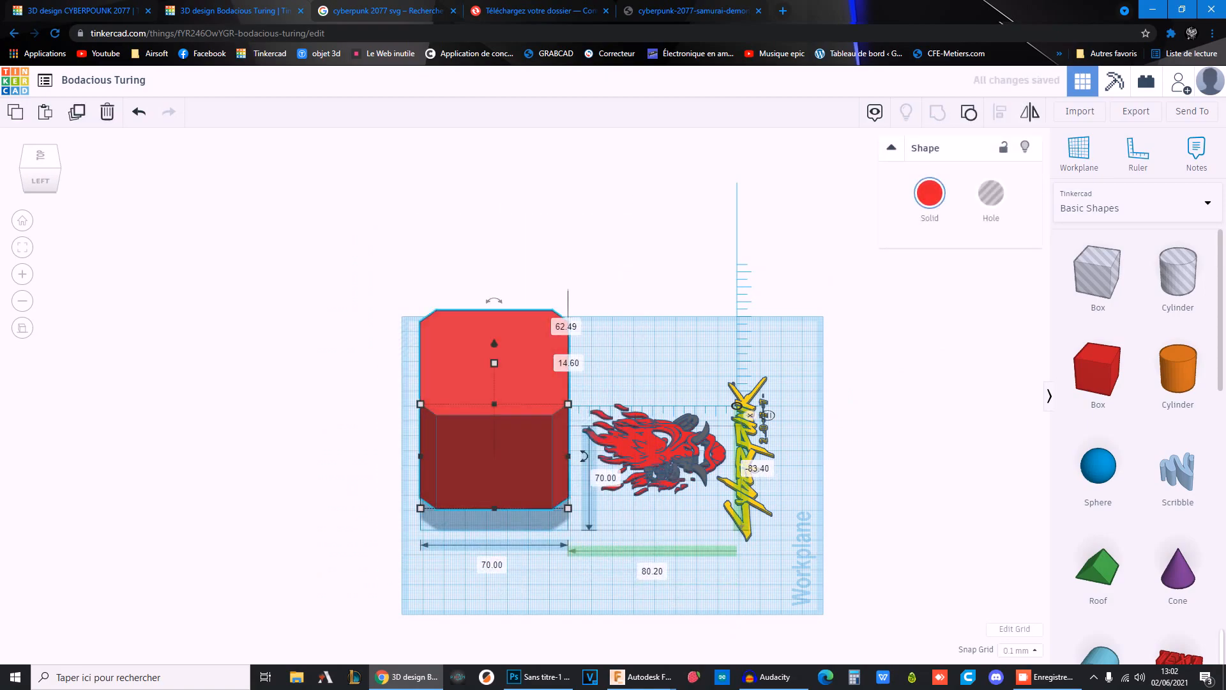
pyautogui.moveTo(767, 319); pyautogui.dragTo(546, 324, button='right')
pyautogui.moveTo(454, 274); pyautogui.dragTo(454, 200)
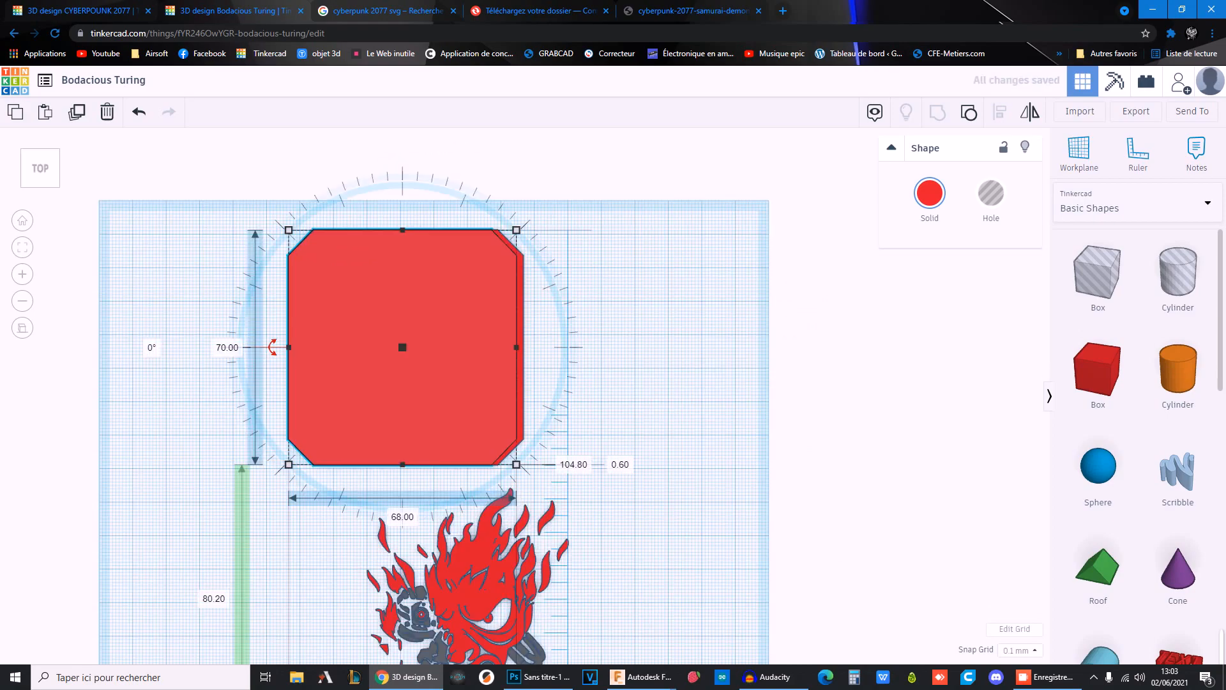
# Set the depth of the inner copy of the red block to 68 mm
pyautogui.click(227, 347)
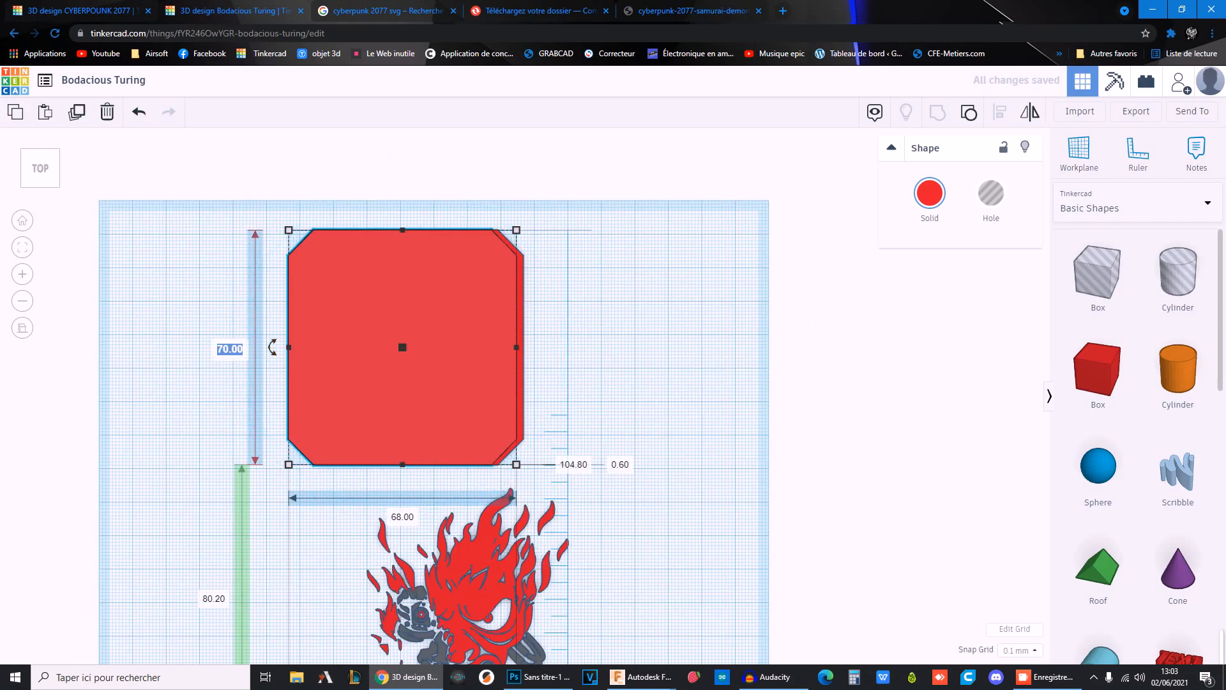
pyautogui.write('68')
pyautogui.press('Return')
pyautogui.scroll(2, 511, 396)
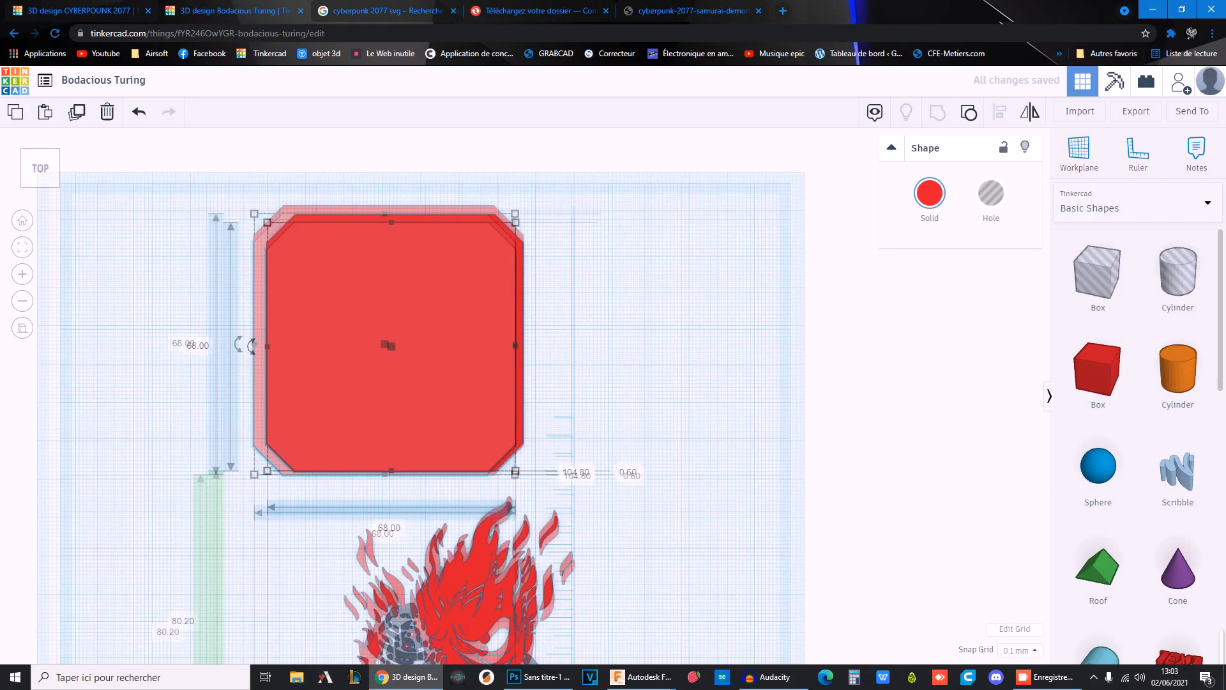
# Nudge the 68 mm inner block in 0.1 mm increments until its margins to the outer block are even on all sides
pyautogui.press('Up')
pyautogui.press('Up')
pyautogui.press('Up')
pyautogui.press('Up')
pyautogui.press('Up')
pyautogui.press('Up')
pyautogui.press('Up')
pyautogui.press('Up')
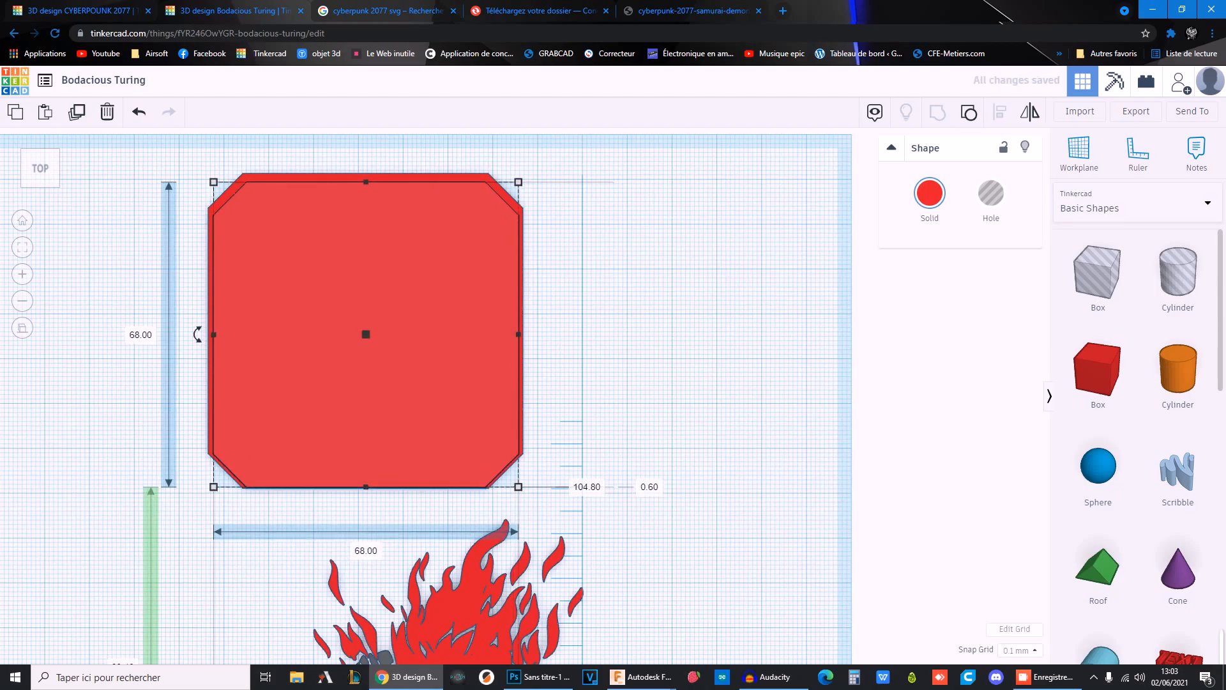
pyautogui.press('Up')
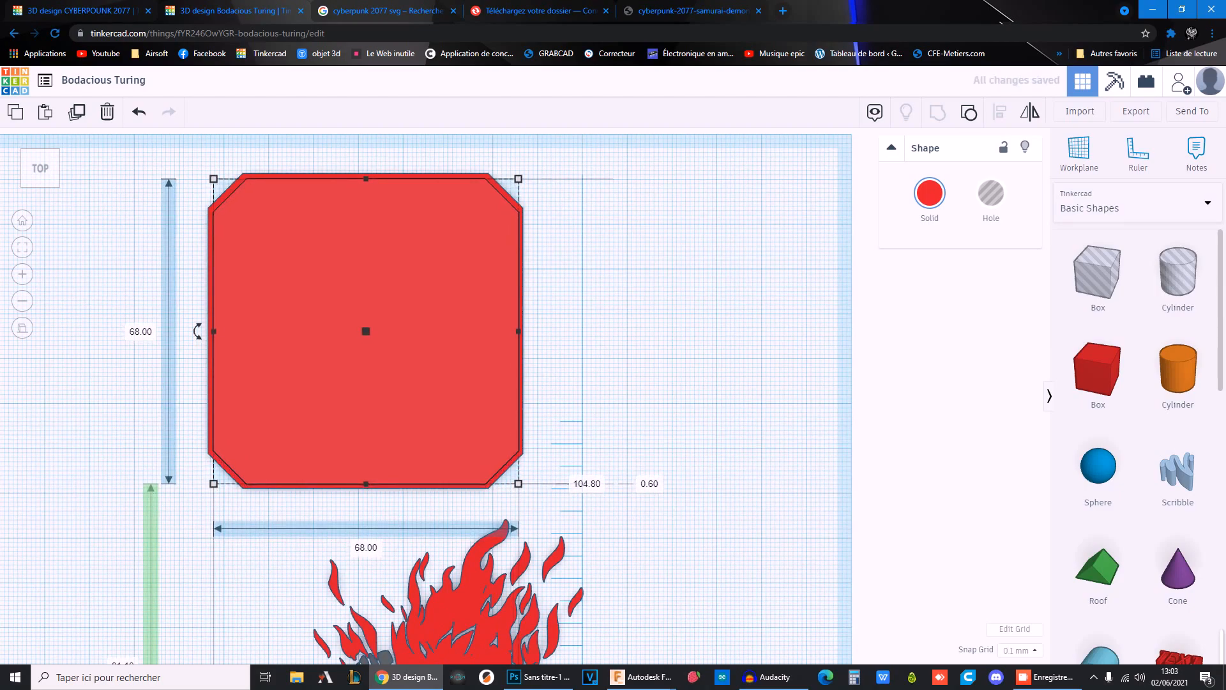
pyautogui.press('Left')
pyautogui.press('Up')
pyautogui.press('Left')
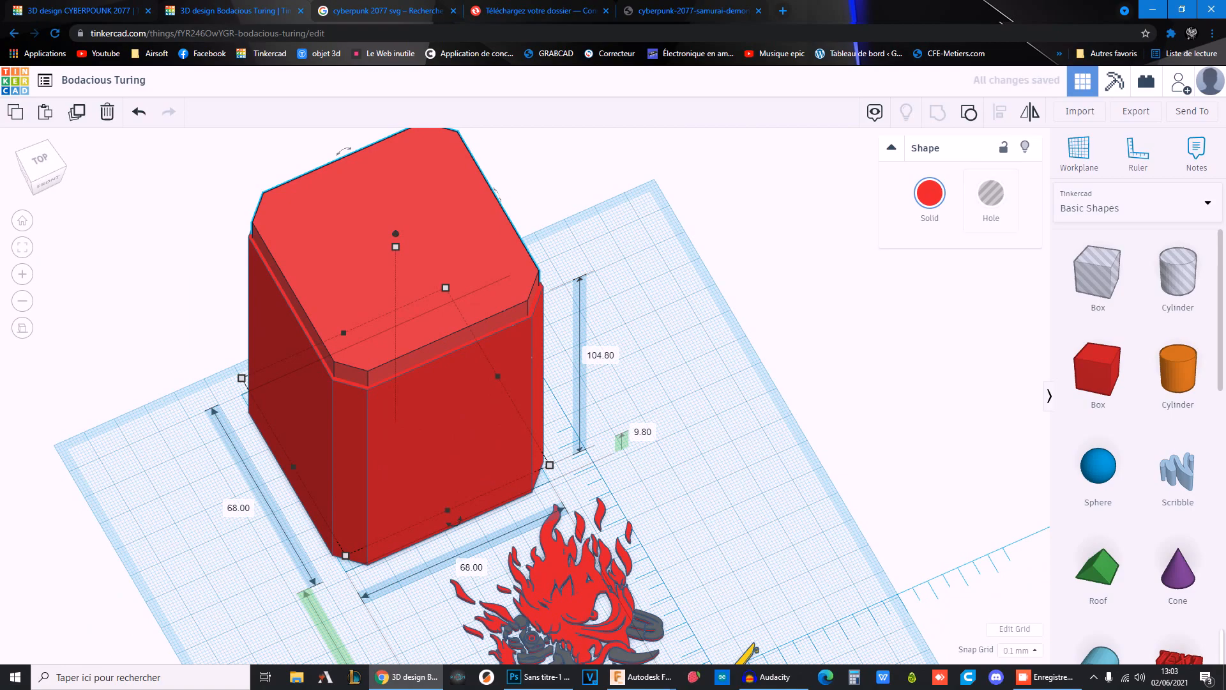
# Turn the inner block into a hole and group it with the outer block to hollow out an open container
pyautogui.click(991, 194)
pyautogui.moveTo(598, 251); pyautogui.dragTo(392, 432)
pyautogui.click(969, 112)
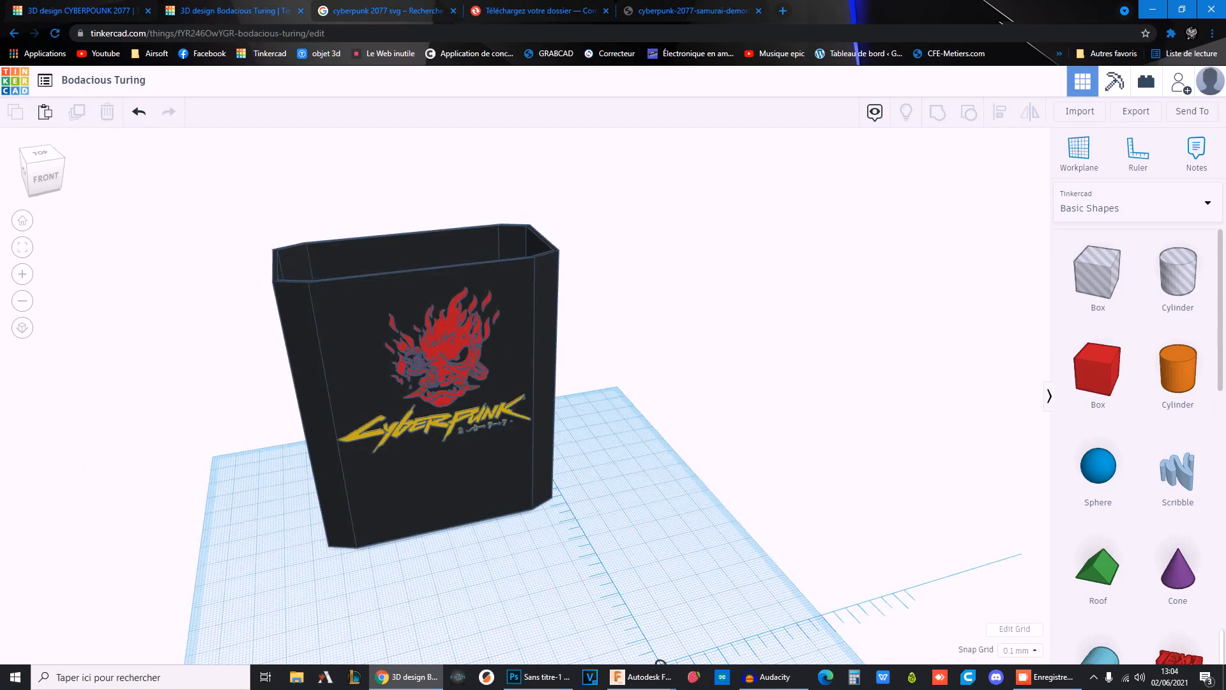
# Select the demon's grey parts on the container's front face and bring them forward out of the red shape
pyautogui.scroll(4, 525, 396)
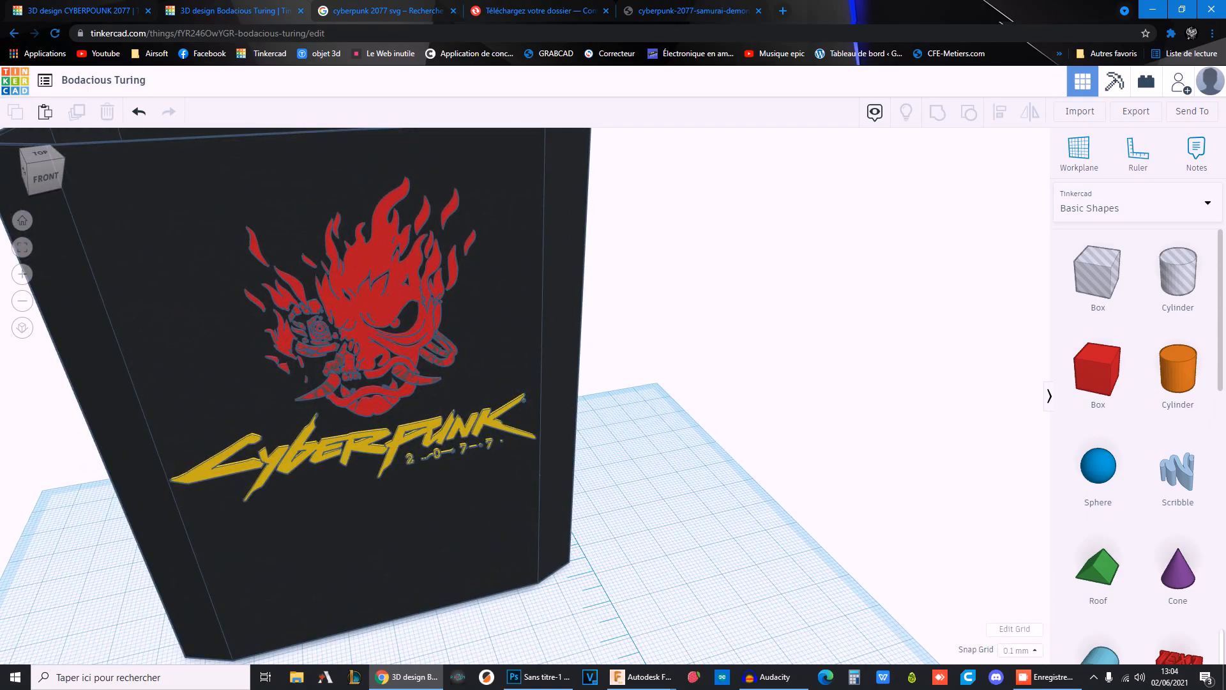
pyautogui.click(319, 328)
pyautogui.scroll(3, 525, 396)
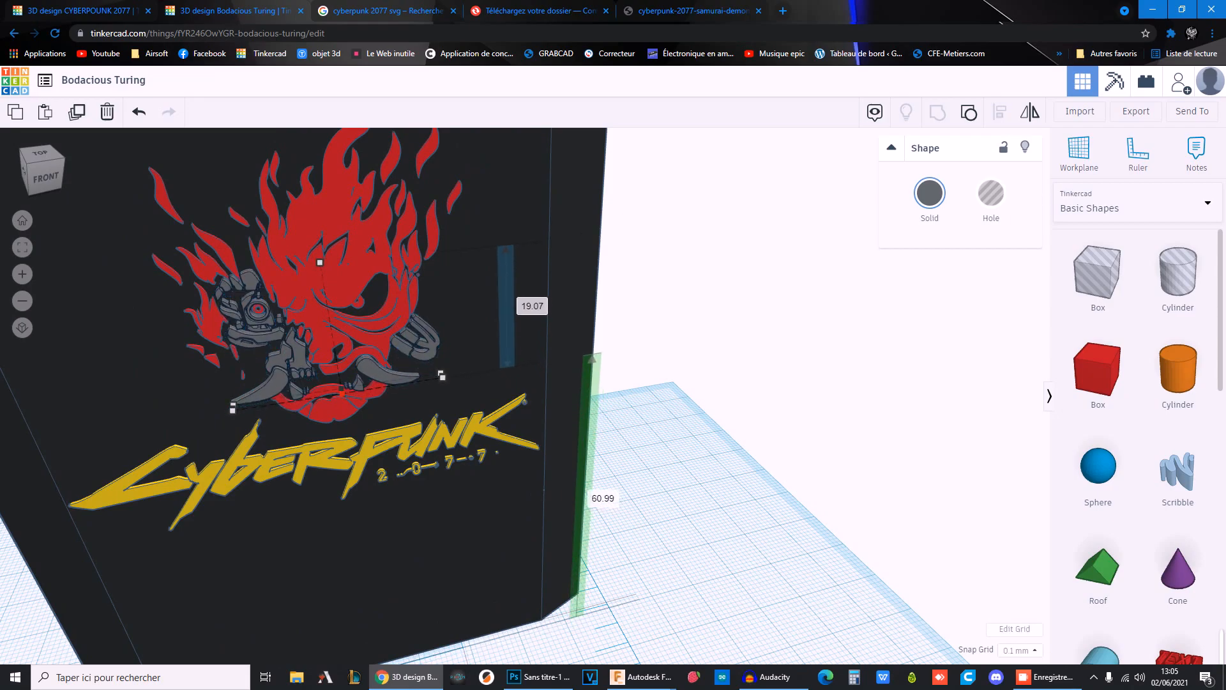
# Check the decorated container from several sides, and group the container, demon and logo into one object
pyautogui.click(722, 306)
pyautogui.scroll(-3, 722, 307)
pyautogui.moveTo(722, 307); pyautogui.dragTo(550, 313, button='right')
pyautogui.click(490, 335)
pyautogui.scroll(-2, 594, 374)
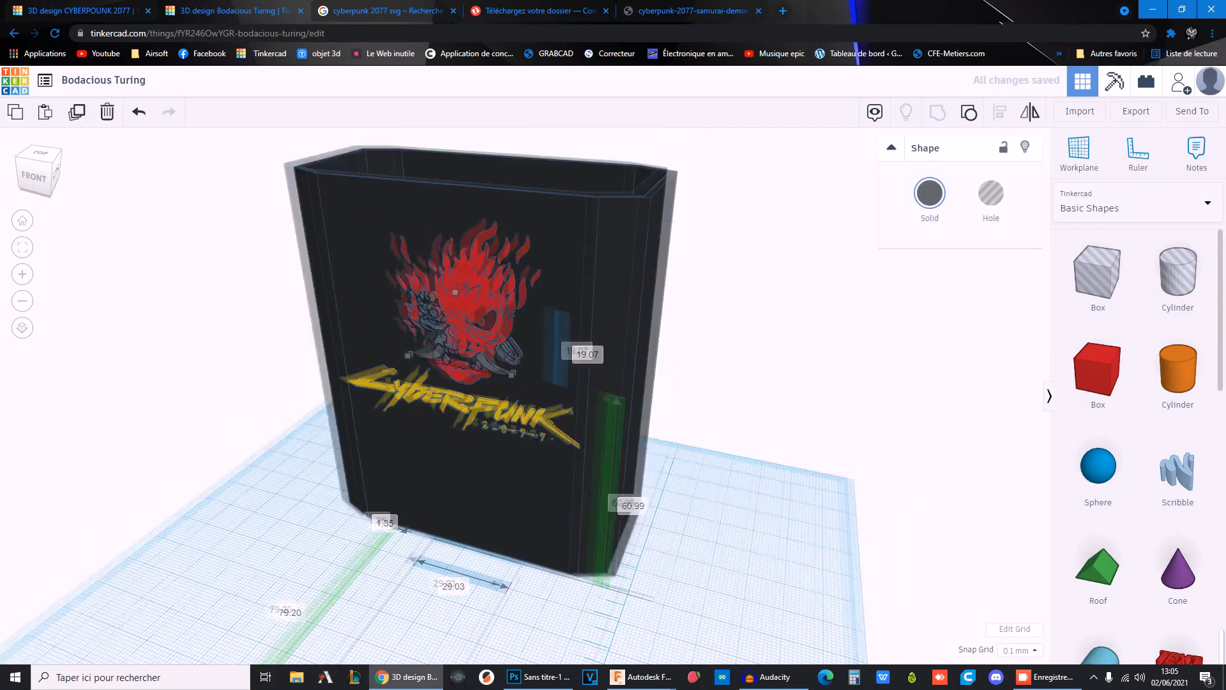
pyautogui.moveTo(594, 374); pyautogui.dragTo(641, 393, button='middle')
pyautogui.scroll(-2, 524, 394)
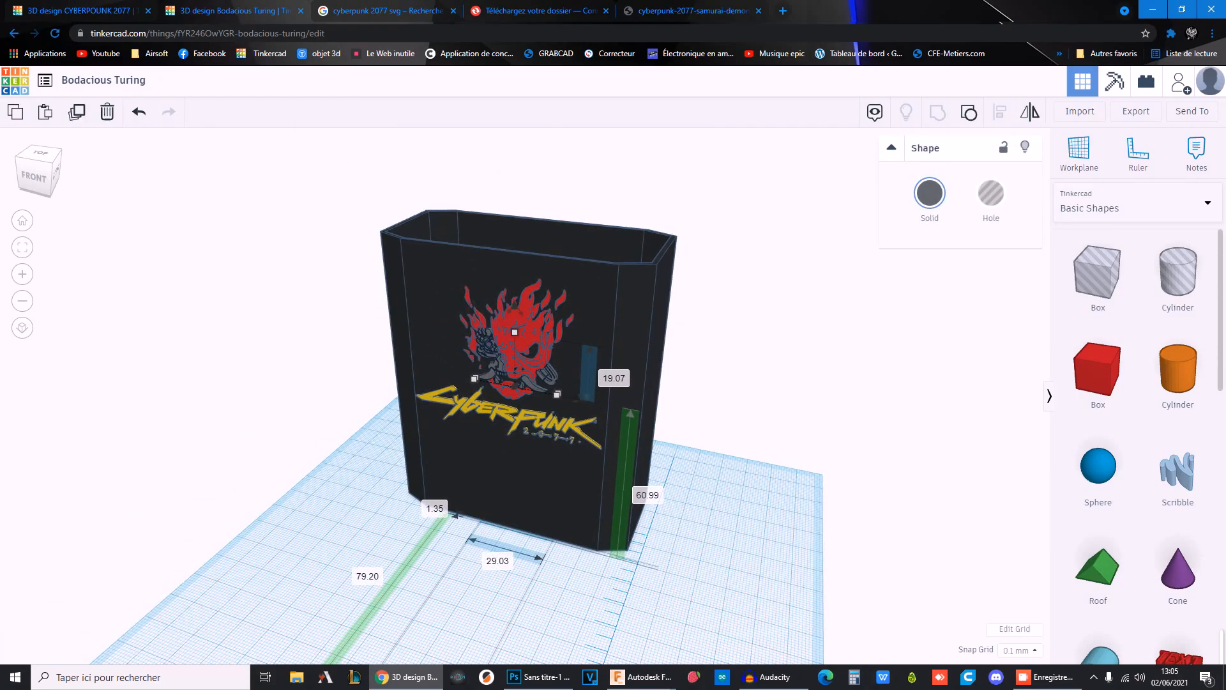
pyautogui.hotkey('ctrl', 'a')
pyautogui.hotkey('ctrl', 'g')
pyautogui.moveTo(575, 396); pyautogui.dragTo(611, 358, button='right')
pyautogui.click(799, 384)
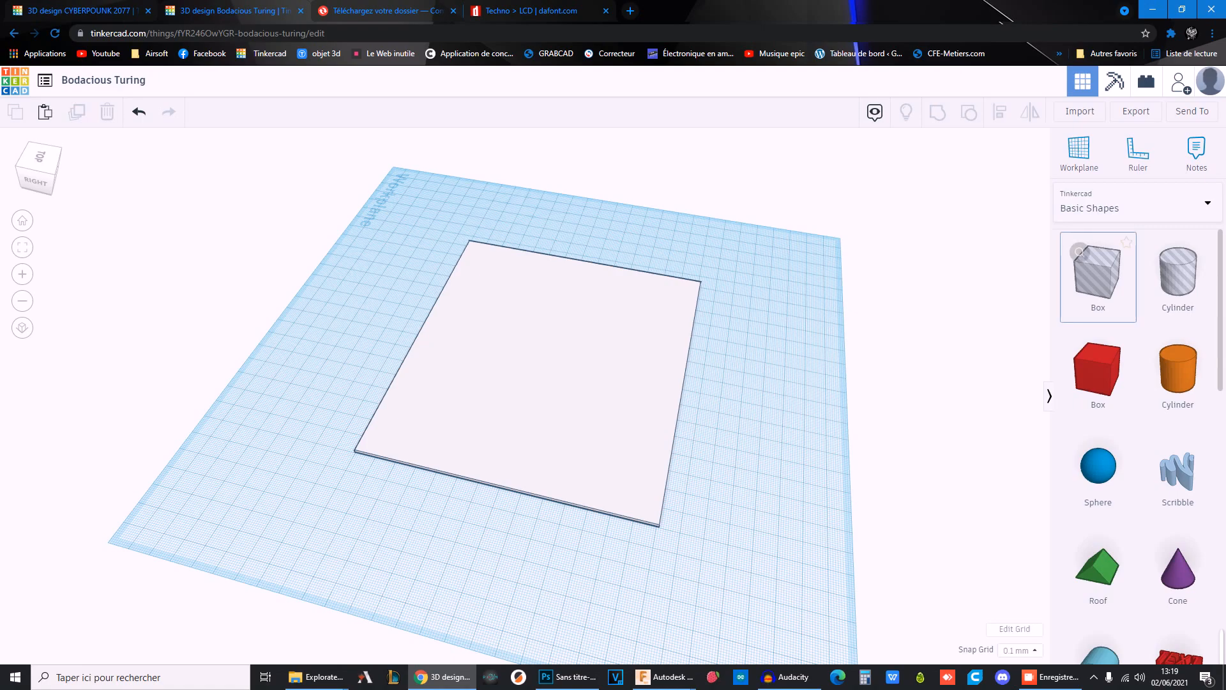
# Place a Text shape beside the flat white plate and rotate it by -90° on the workplane
pyautogui.scroll(-3, 1137, 294)
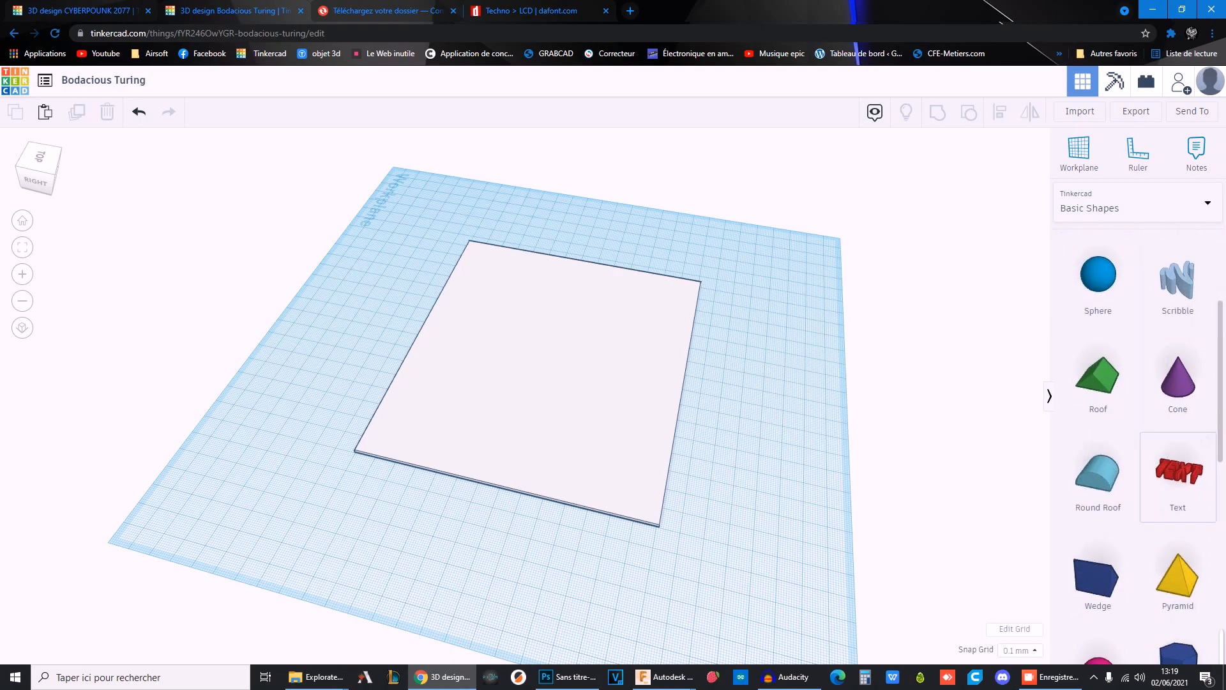
pyautogui.moveTo(1178, 476); pyautogui.dragTo(773, 412)
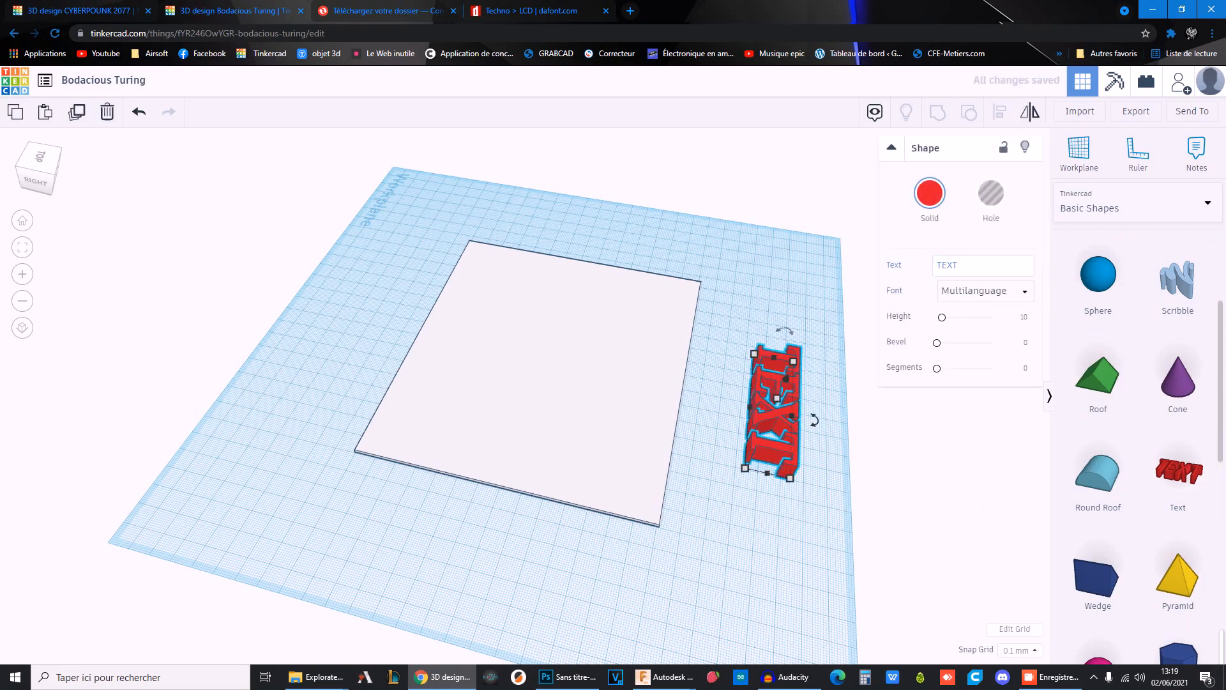
pyautogui.moveTo(785, 330); pyautogui.dragTo(872, 433)
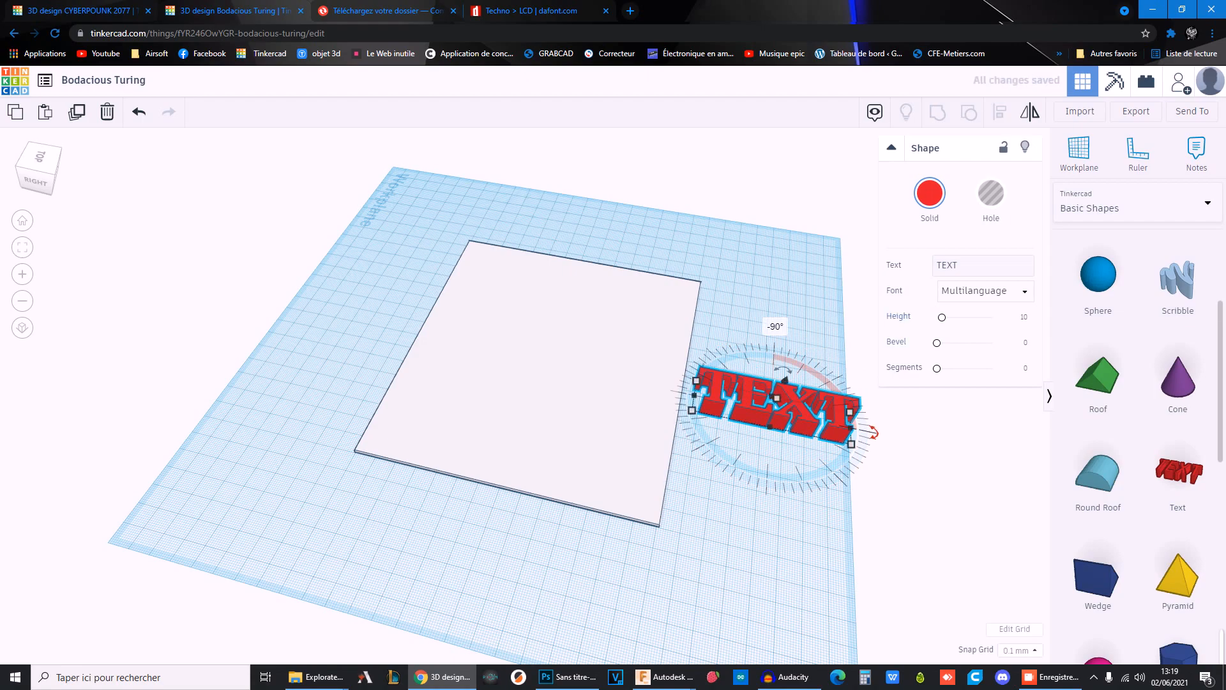
# Try the Sans, Sans Mono and Serif fonts on the text shape beside the plate
pyautogui.click(984, 291)
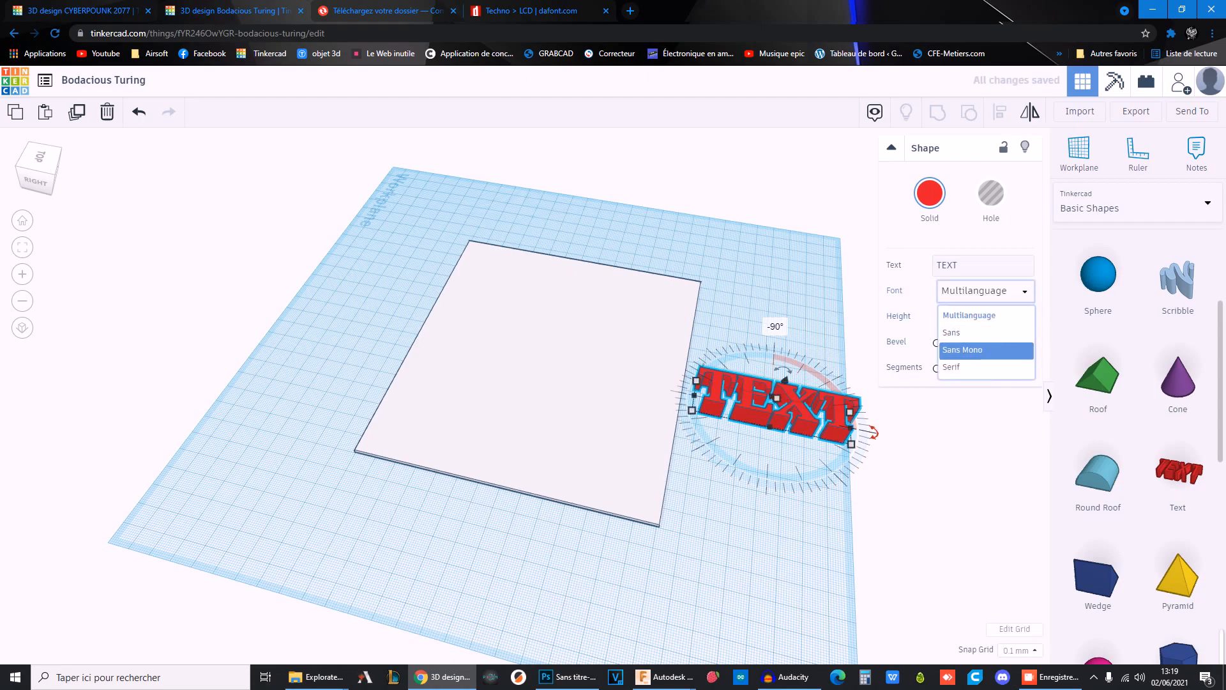
pyautogui.click(953, 332)
pyautogui.click(977, 291)
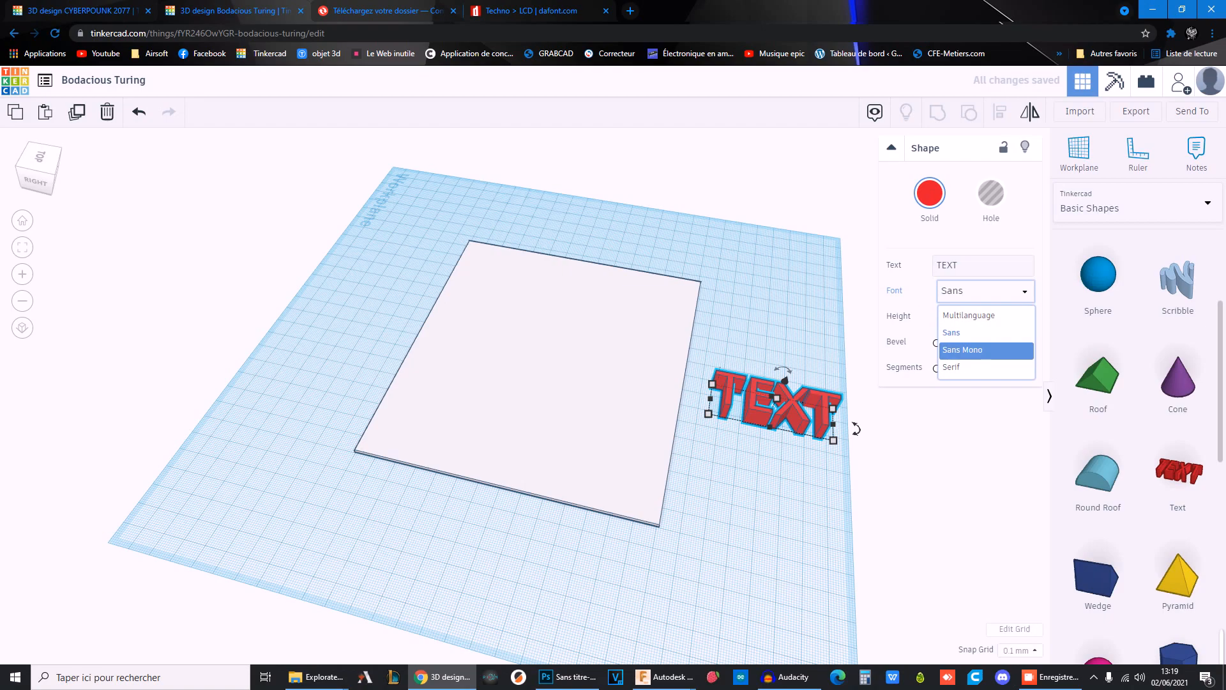
pyautogui.click(971, 350)
pyautogui.click(977, 292)
pyautogui.click(984, 368)
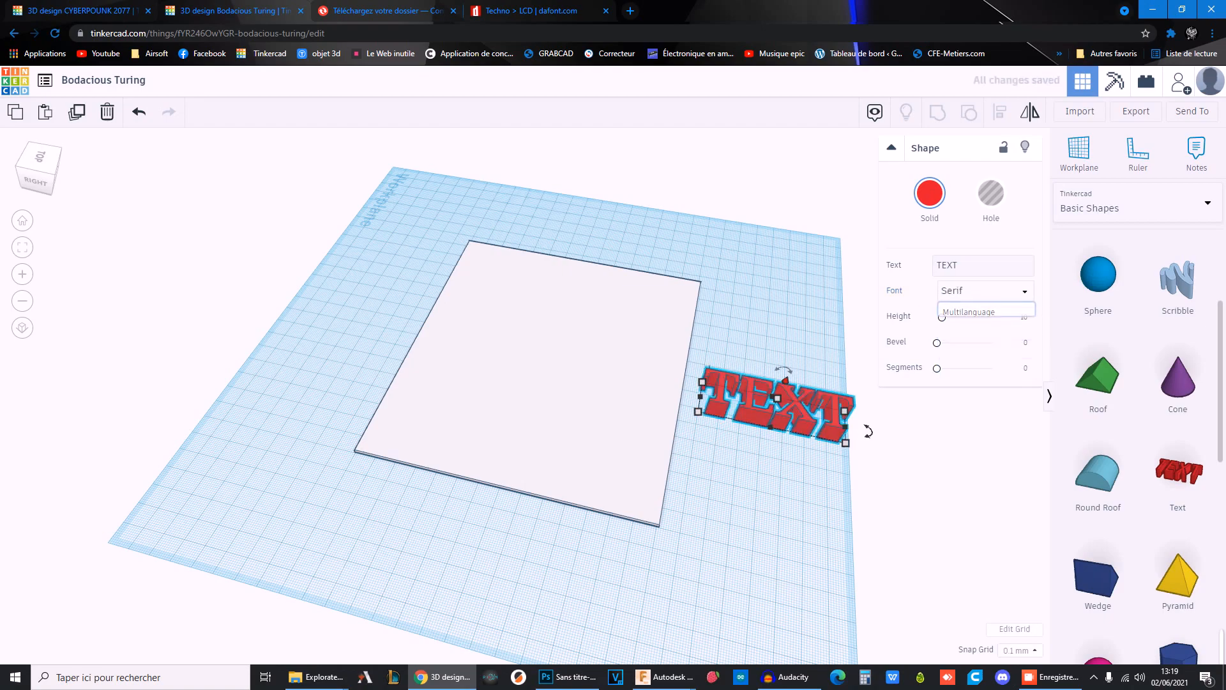
# Move the text shape onto the upper half of the white plate in a flat top view
pyautogui.click(39, 156)
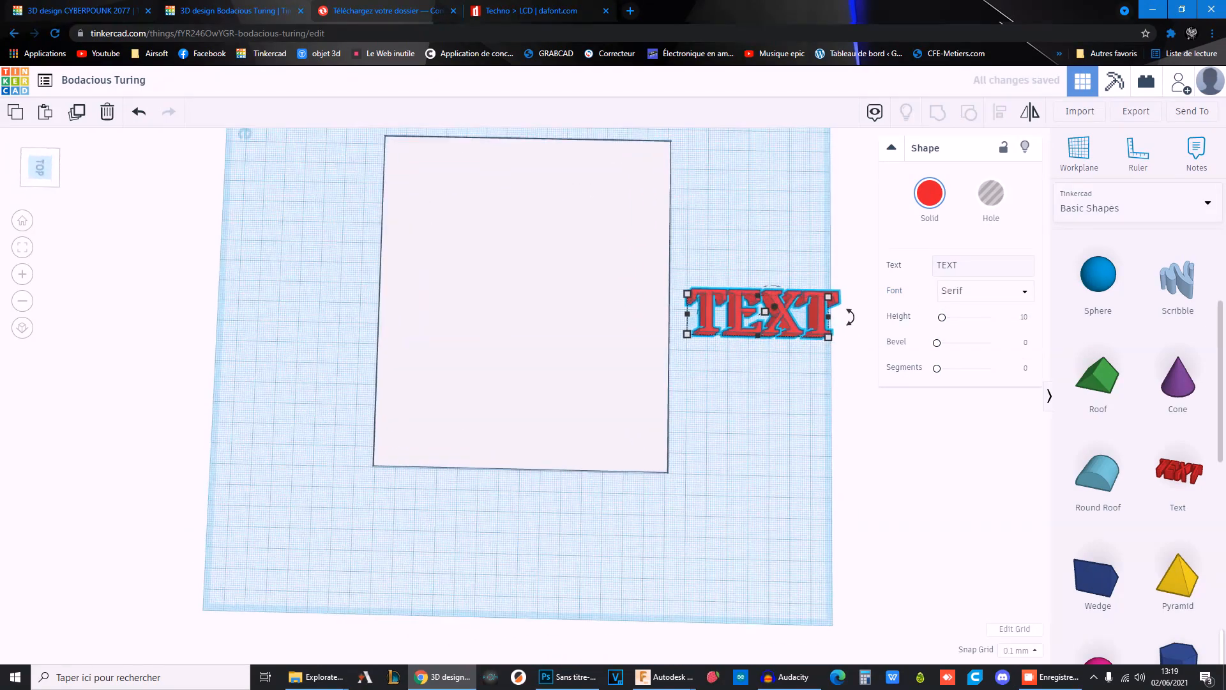
pyautogui.moveTo(473, 332); pyautogui.dragTo(377, 334, button='middle')
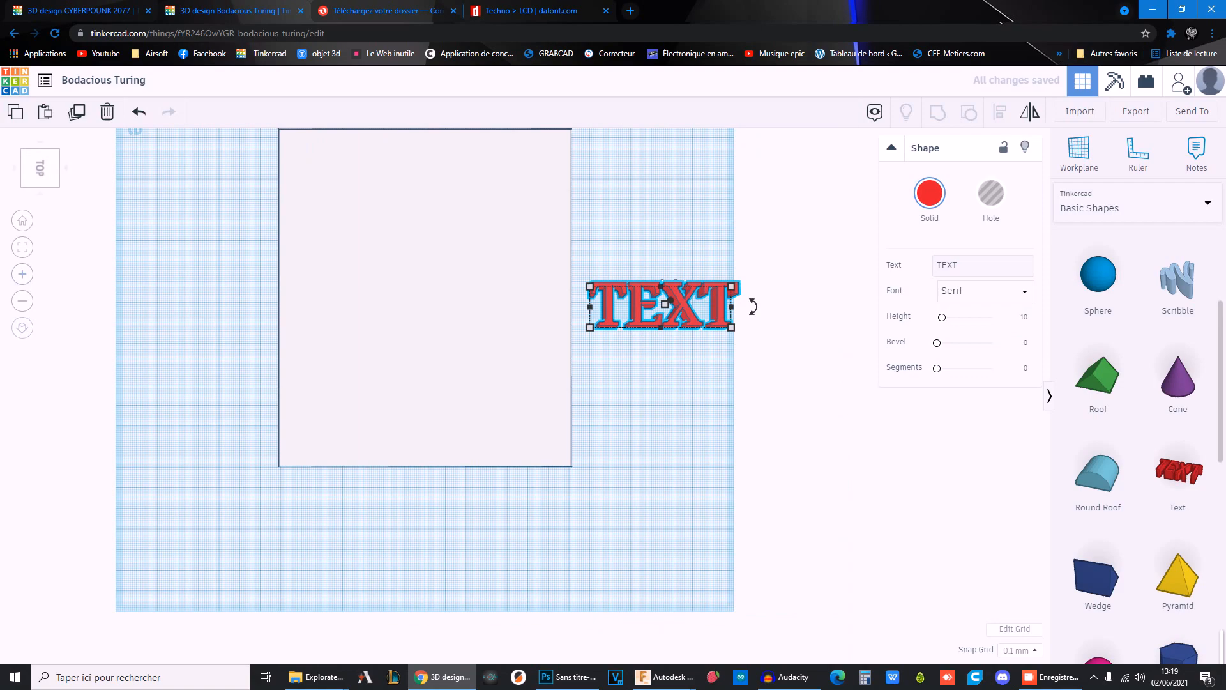
pyautogui.click(22, 328)
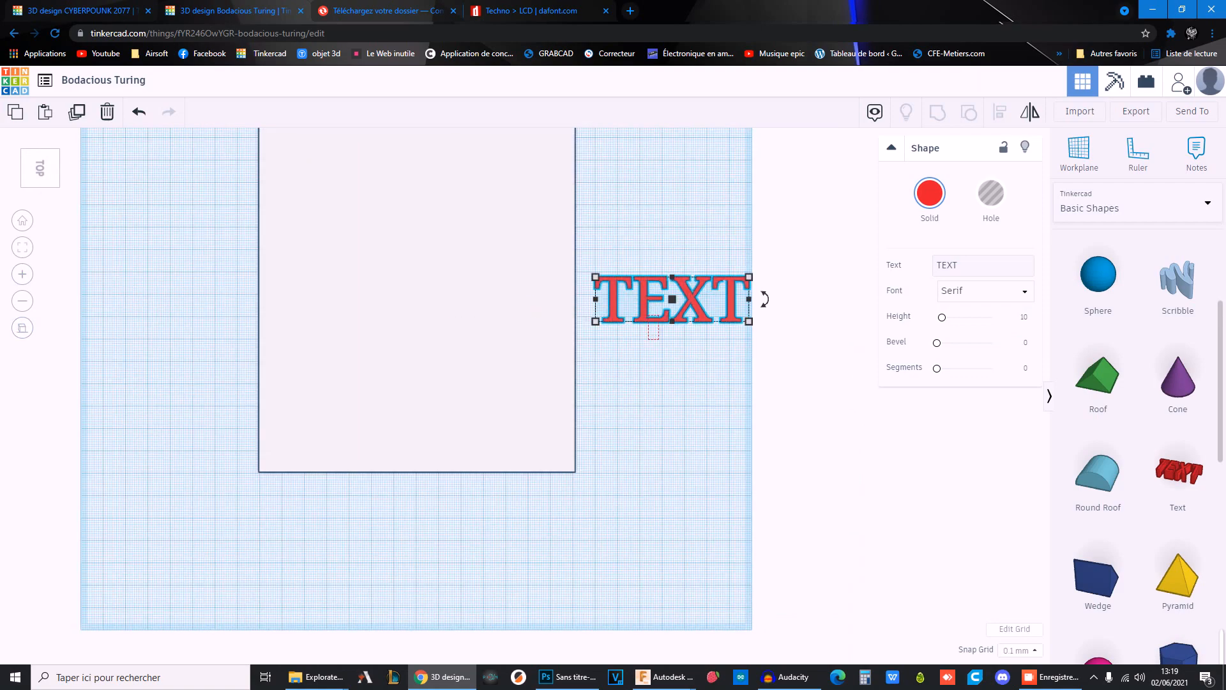
pyautogui.moveTo(664, 298); pyautogui.dragTo(326, 228)
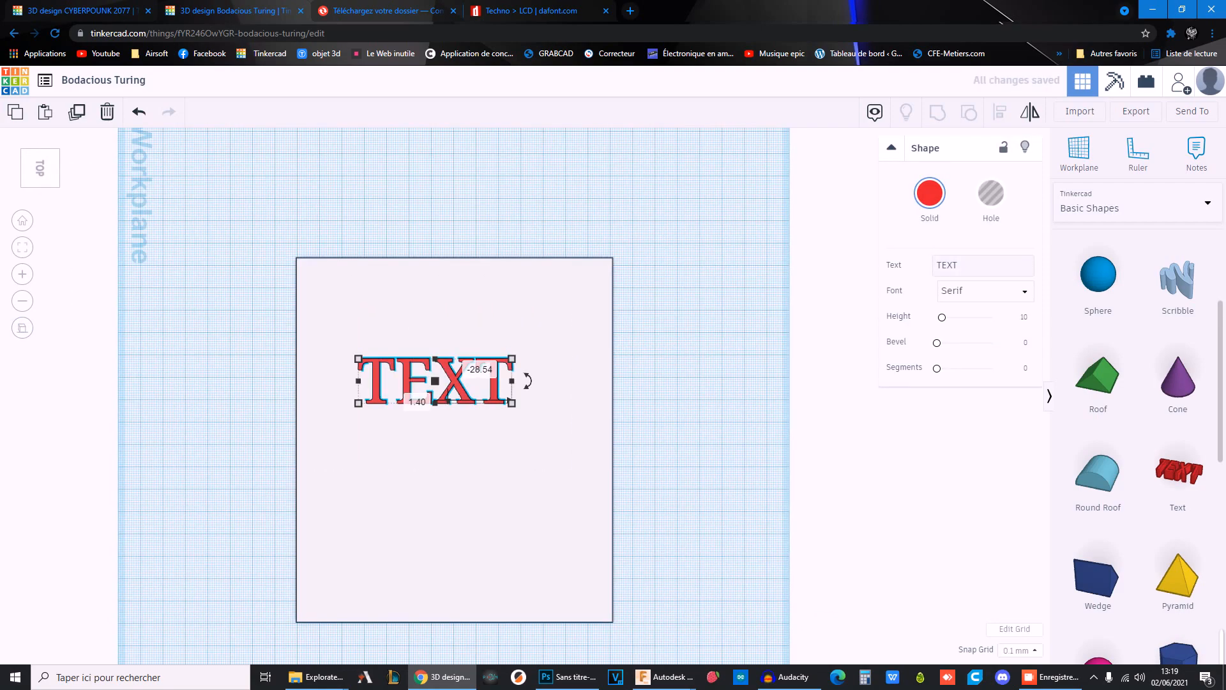
# Check the text on the plate from an angle and delete the text shape
pyautogui.moveTo(463, 396); pyautogui.dragTo(444, 357, button='right')
pyautogui.moveTo(444, 358); pyautogui.dragTo(470, 404, button='middle')
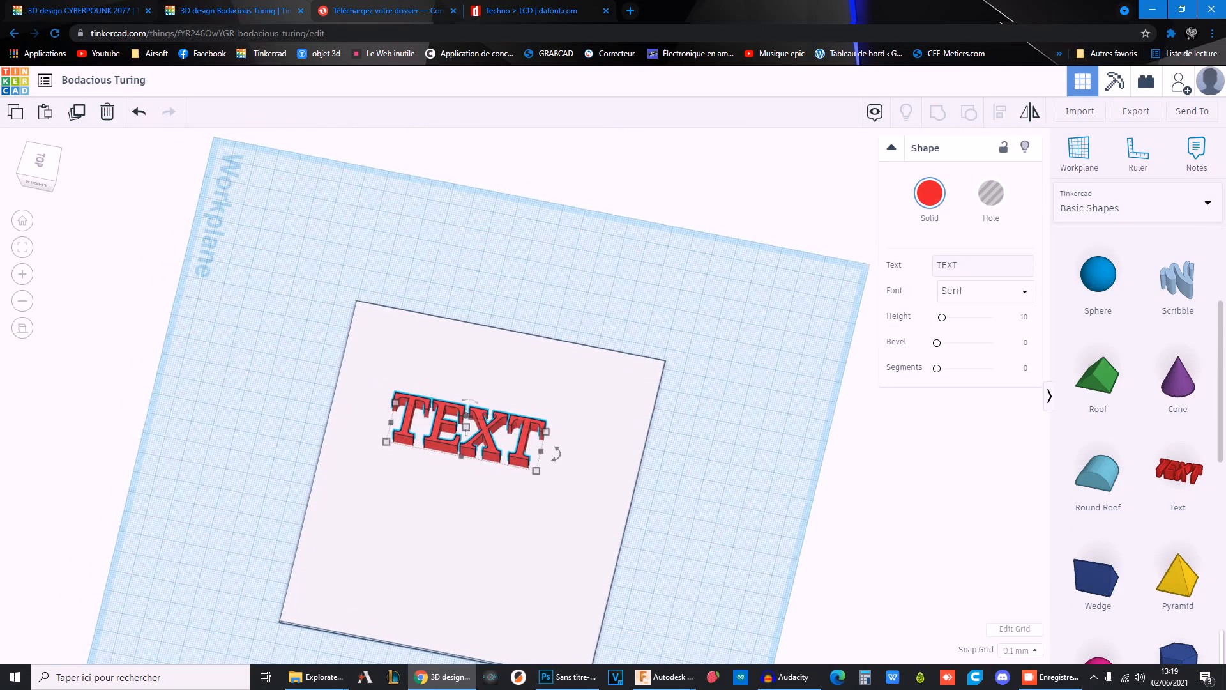
pyautogui.moveTo(469, 404)
pyautogui.mouseDown(button='right')
pyautogui.moveTo(460, 399)
pyautogui.moveTo(478, 394)
pyautogui.mouseUp(button='right')
pyautogui.click(22, 328)
pyautogui.moveTo(444, 441); pyautogui.dragTo(477, 447, button='right')
pyautogui.press('Delete')
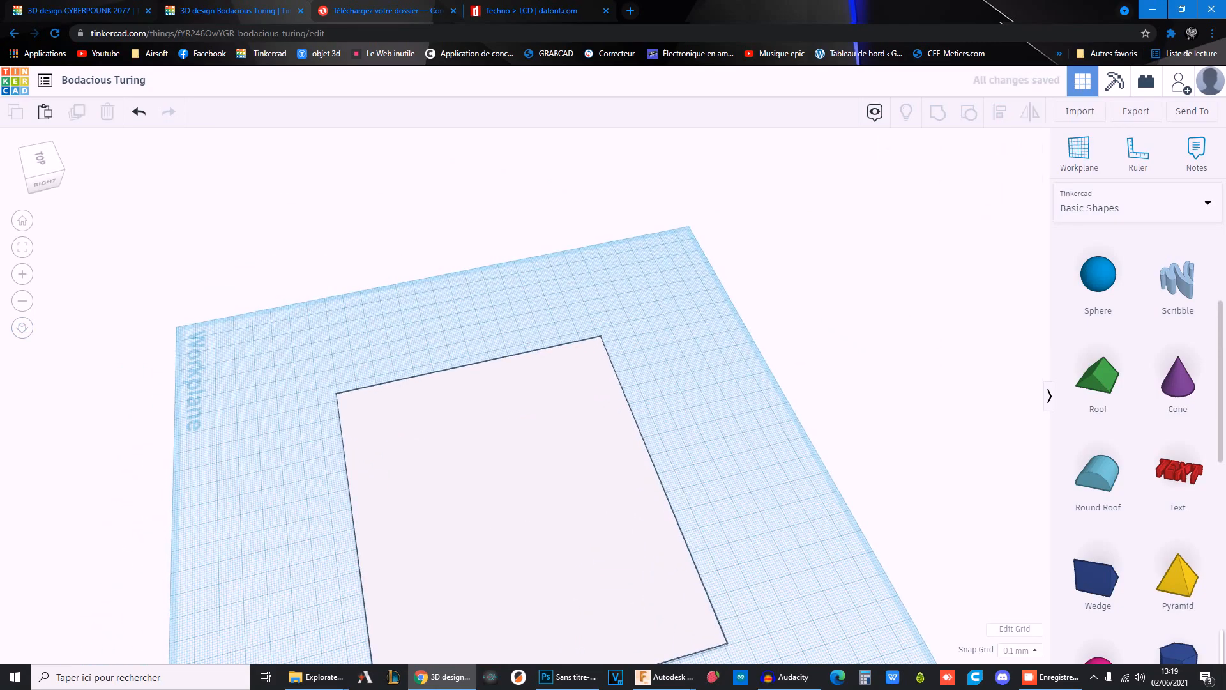
# Switch to the dafont page, find the Karmatic Arcade font in the Techno > LCD list and download it
pyautogui.click(530, 11)
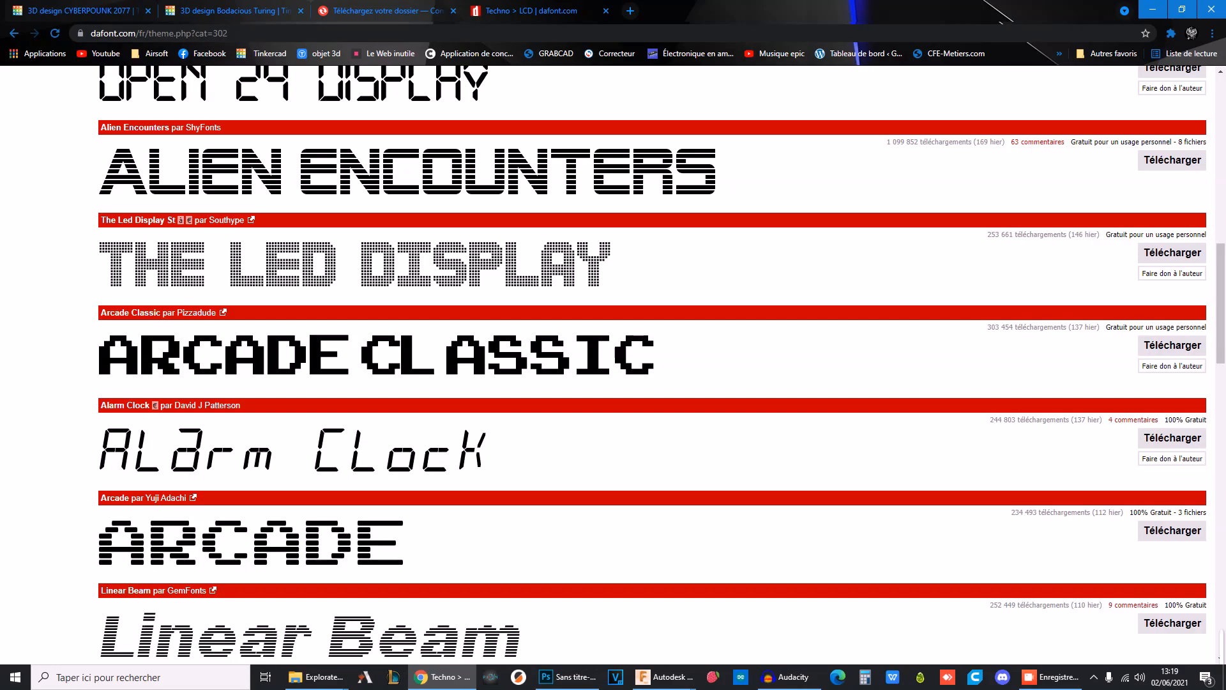
pyautogui.scroll(5, 613, 364)
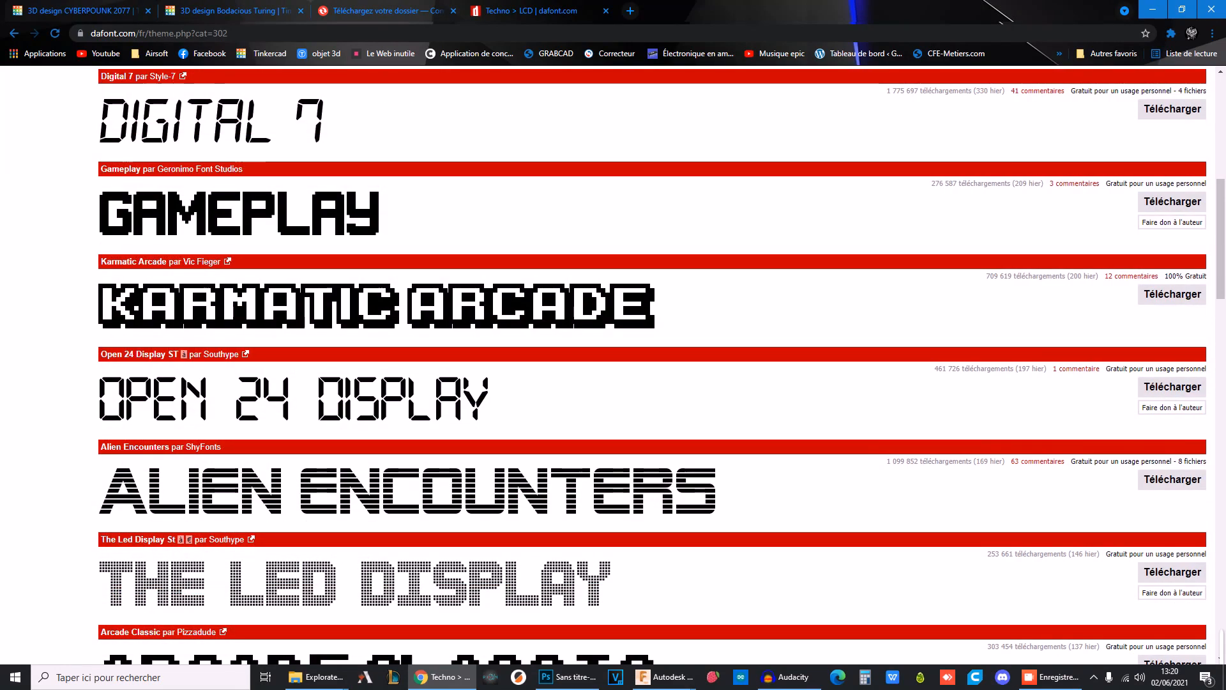
pyautogui.click(376, 307)
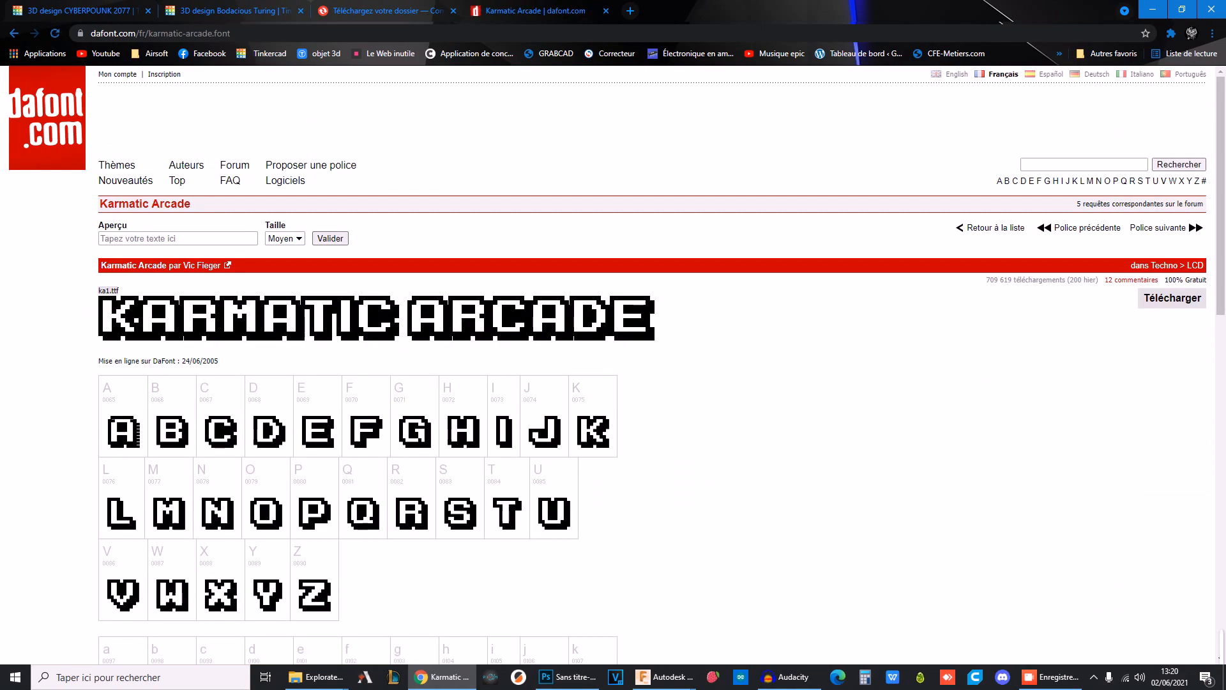
pyautogui.click(1172, 298)
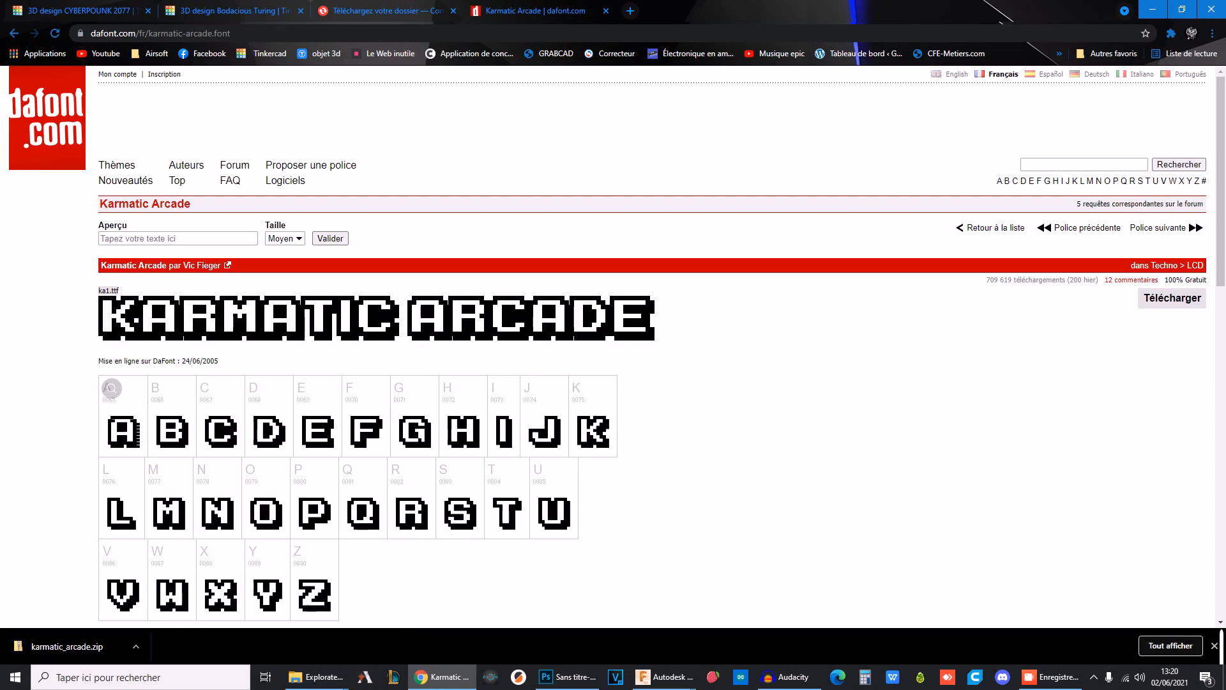
# Open ka1.ttf from the downloaded karmatic_arcade.zip archive and install the font
pyautogui.click(67, 646)
pyautogui.click(201, 139)
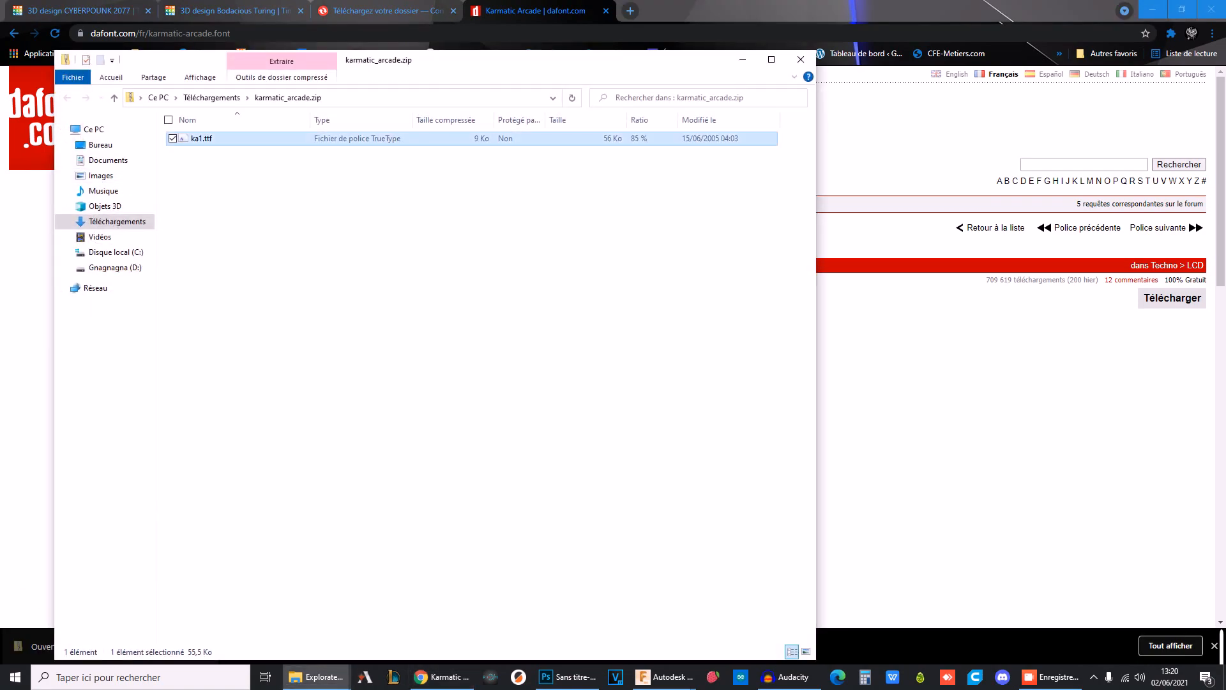
pyautogui.doubleClick(202, 139)
pyautogui.click(176, 149)
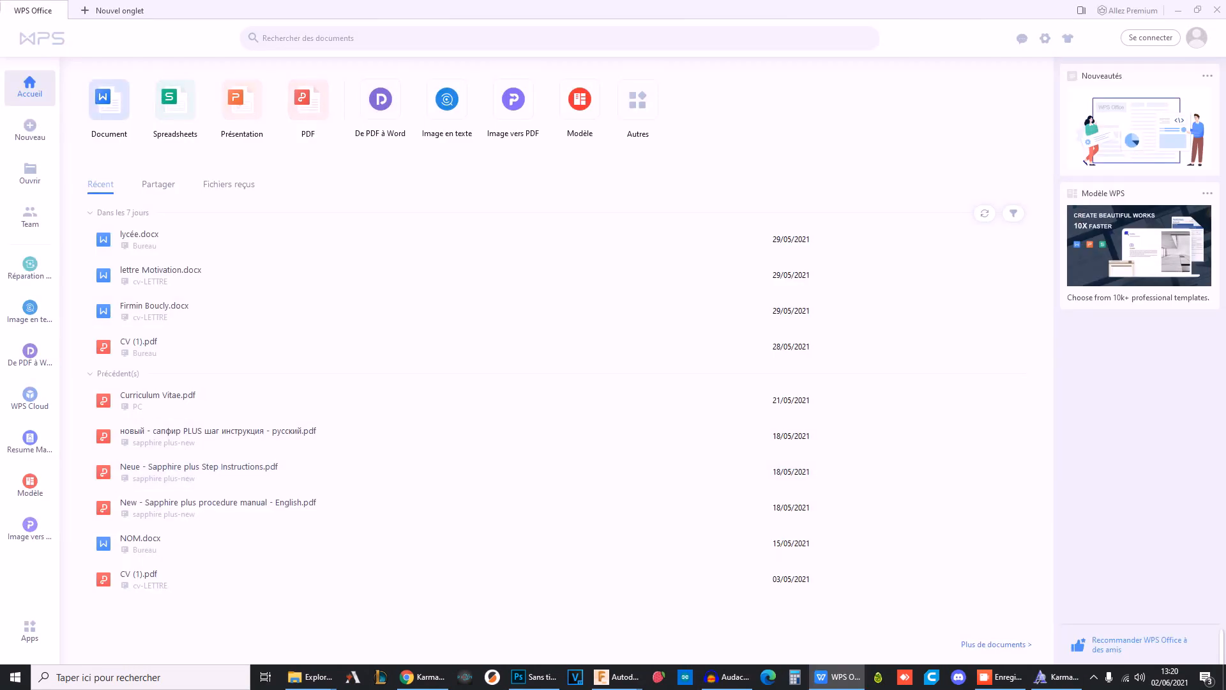
# Create a blank document in WPS Office and write "ABONNE TOI !" in a text box with the Karmatic Arcade font
pyautogui.click(109, 100)
pyautogui.click(380, 249)
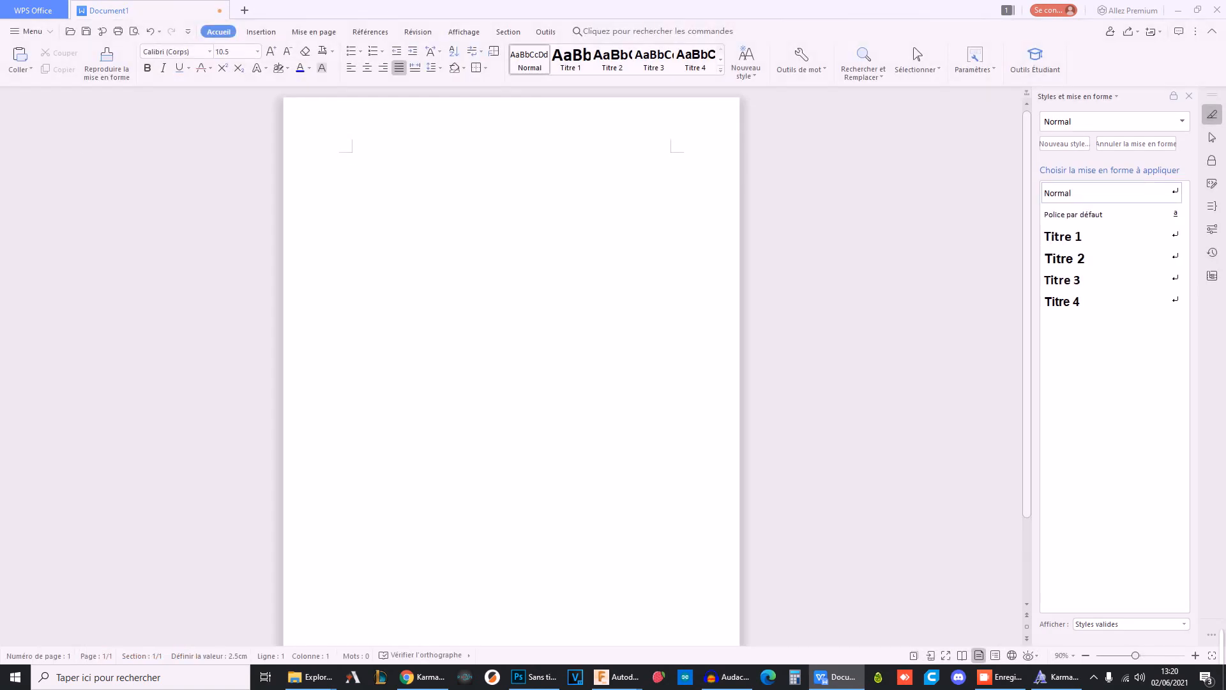
pyautogui.write('ABONNE TOI !')
pyautogui.hotkey('ctrl', 'a')
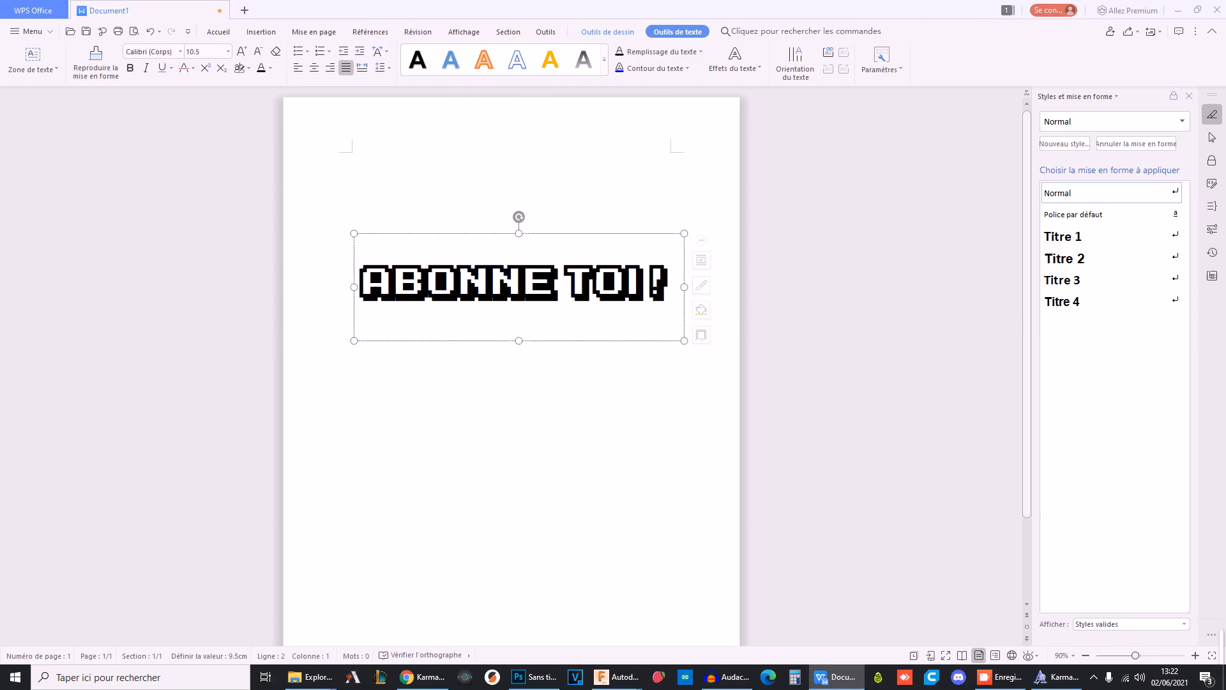
# Select the text box's frame and save the "ABONNE TOI !" lettering
pyautogui.rightClick(667, 341)
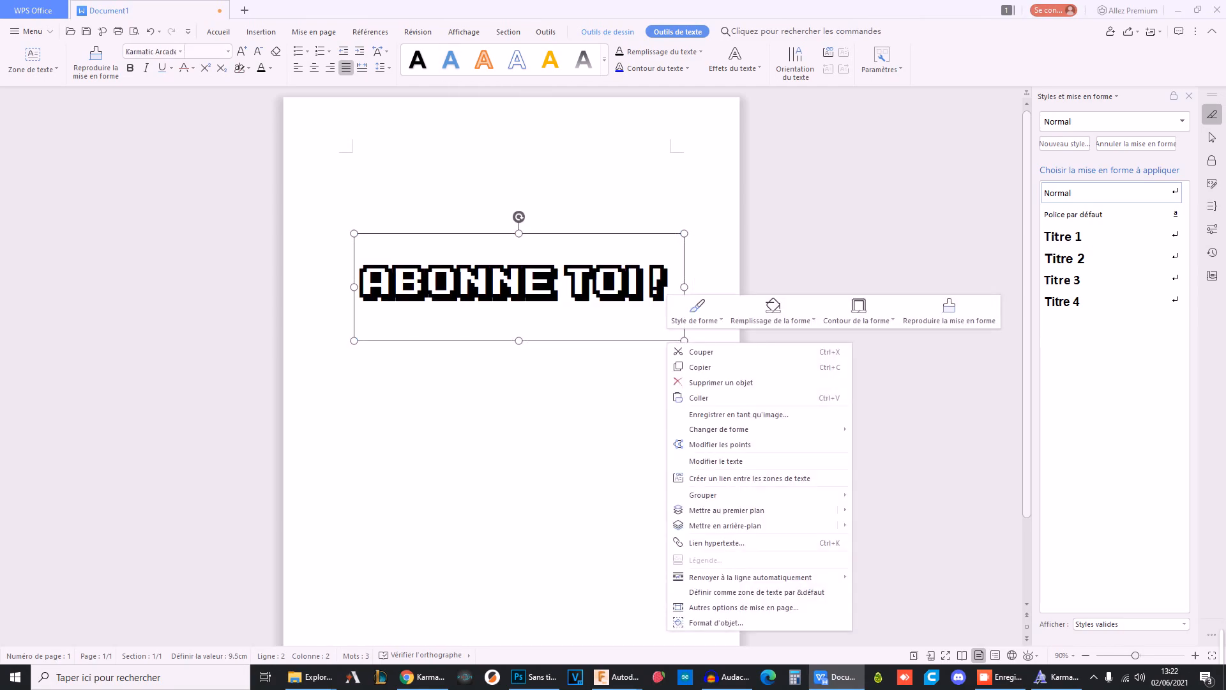
pyautogui.click(360, 311)
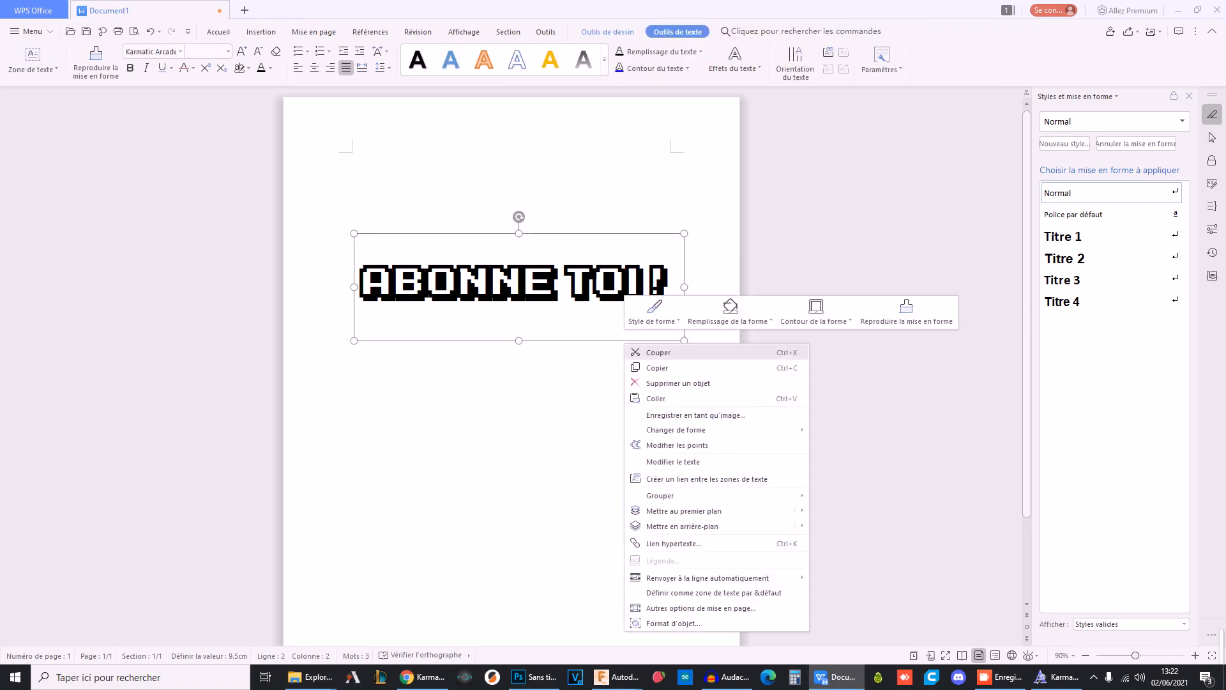
pyautogui.press('Escape')
pyautogui.hotkey('ctrl', 's')
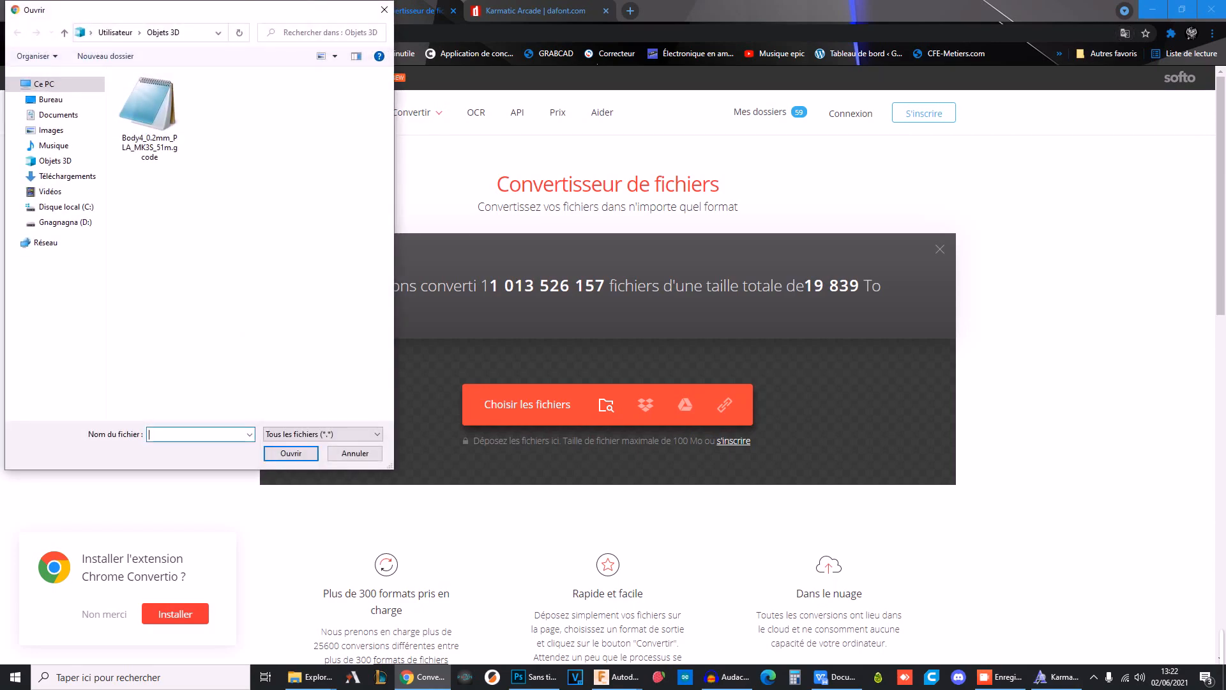
# Switch to Convertio, convert the saved lettering to SVG and download Image1.svg
pyautogui.click(384, 9)
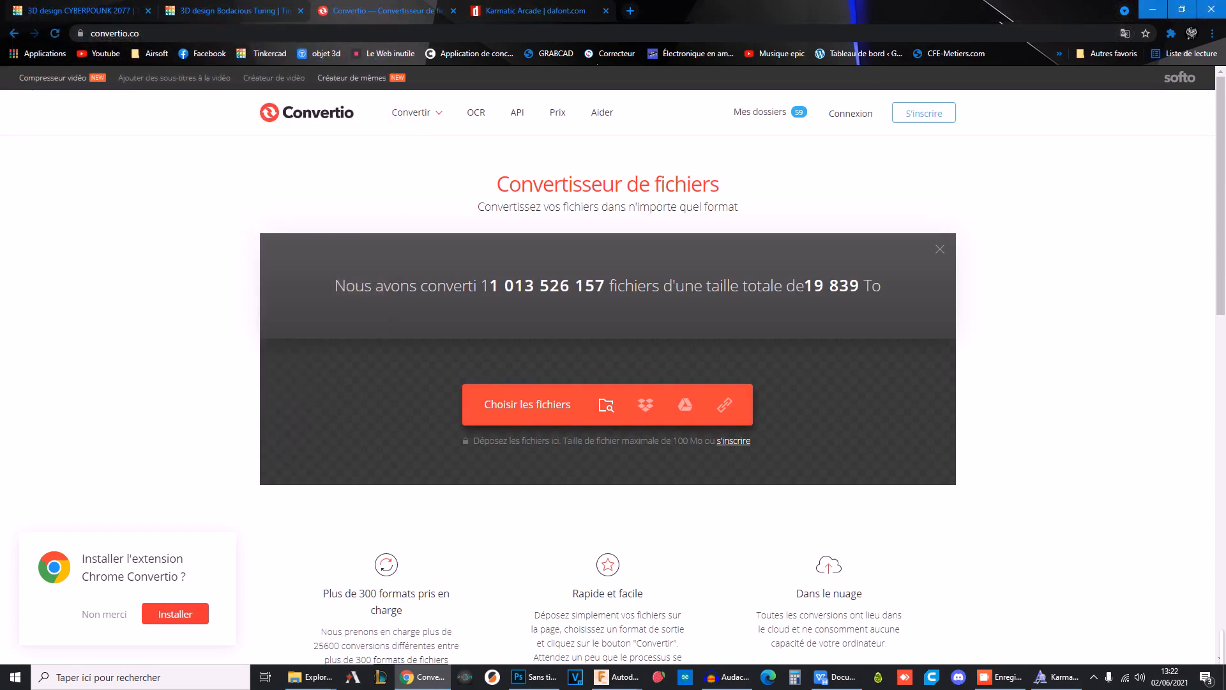
pyautogui.click(528, 405)
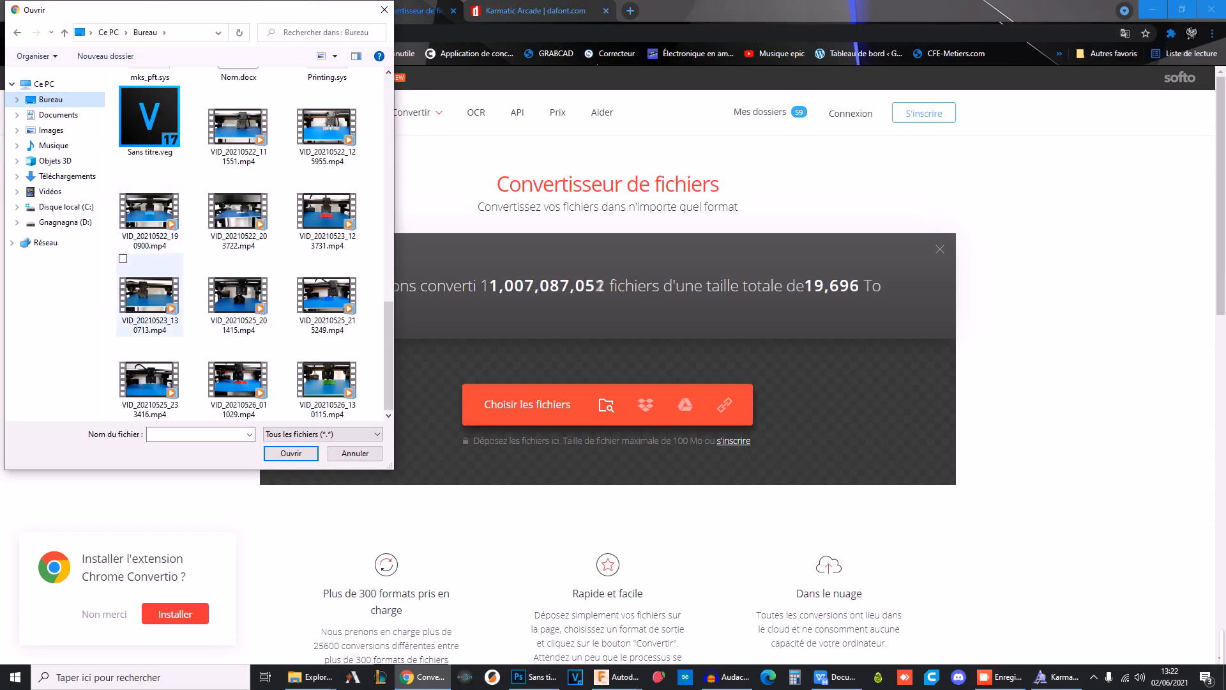
pyautogui.scroll(5, 243, 255)
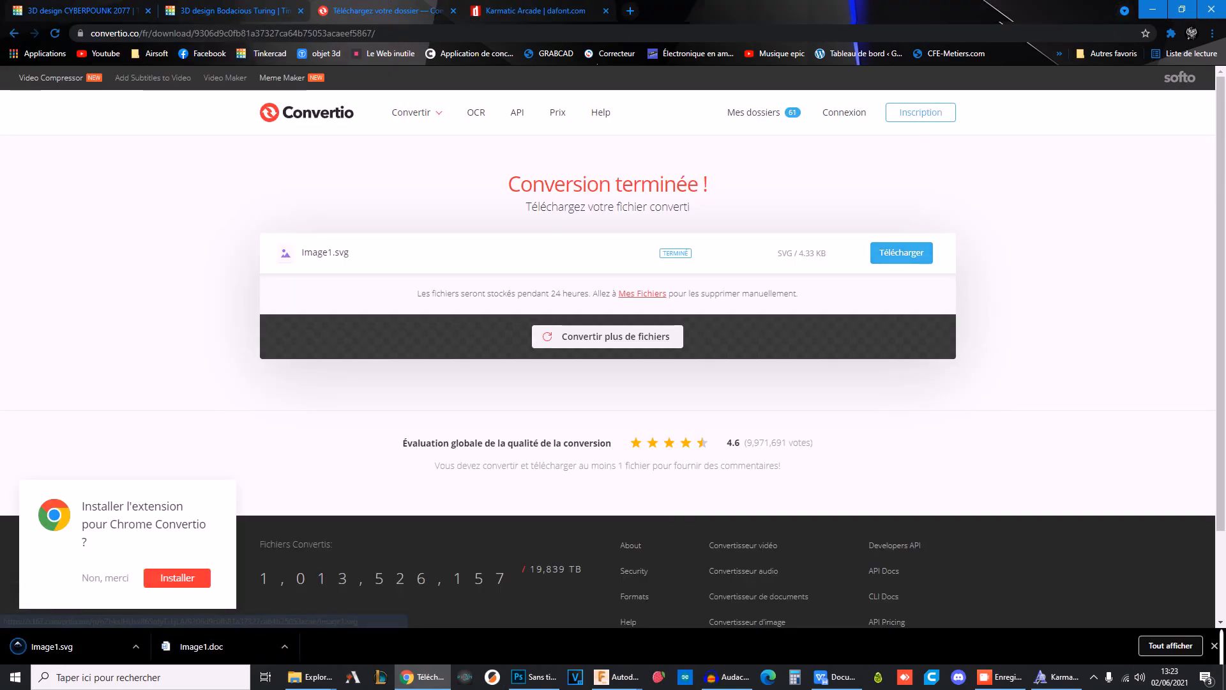
# Switch back to the Tinkercad design and import Image1.svg from the downloads folder
pyautogui.click(234, 10)
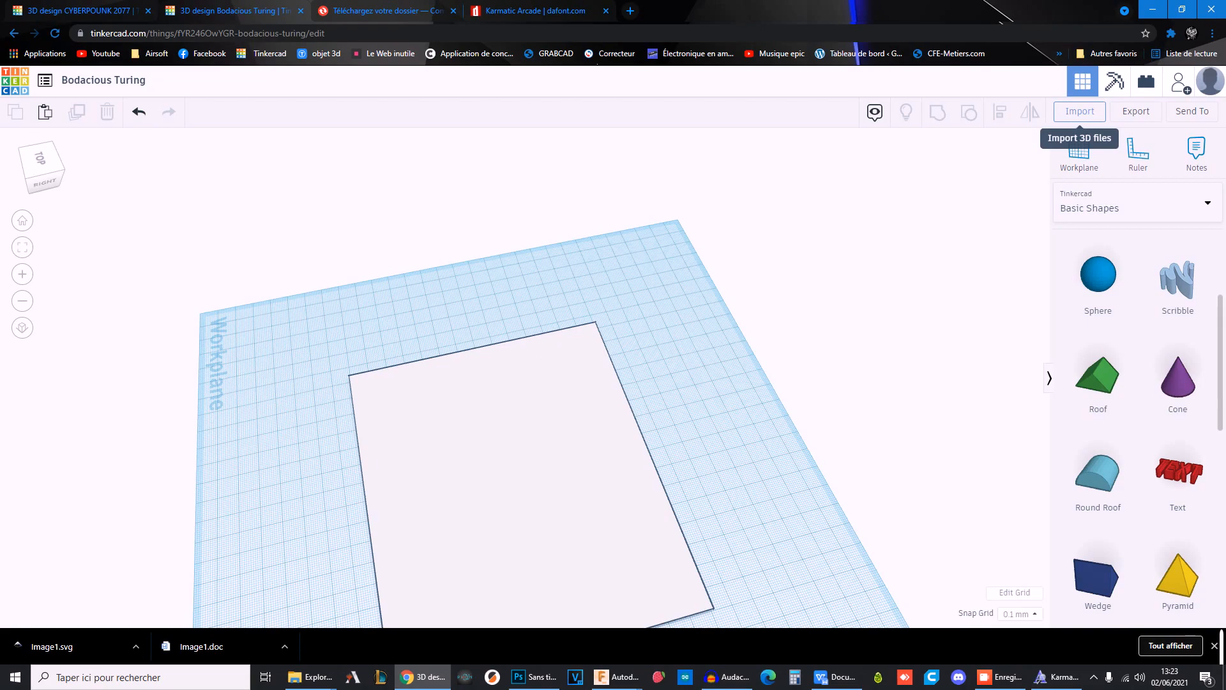
pyautogui.click(1079, 111)
pyautogui.click(614, 345)
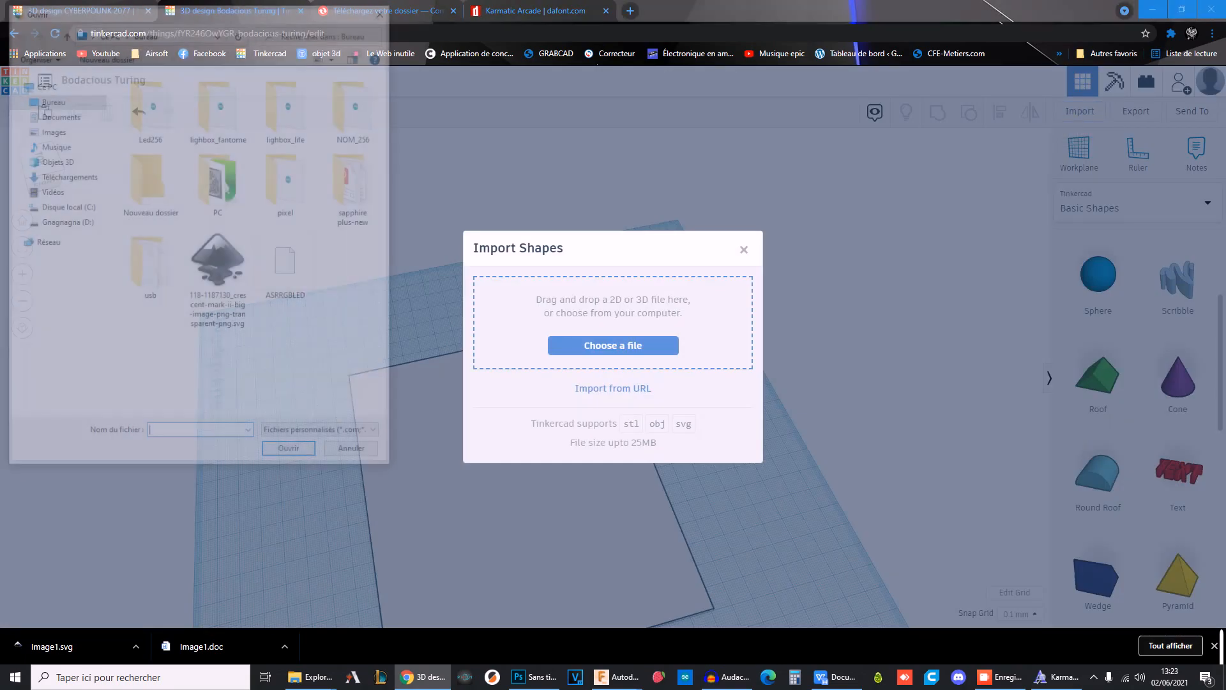
pyautogui.click(67, 176)
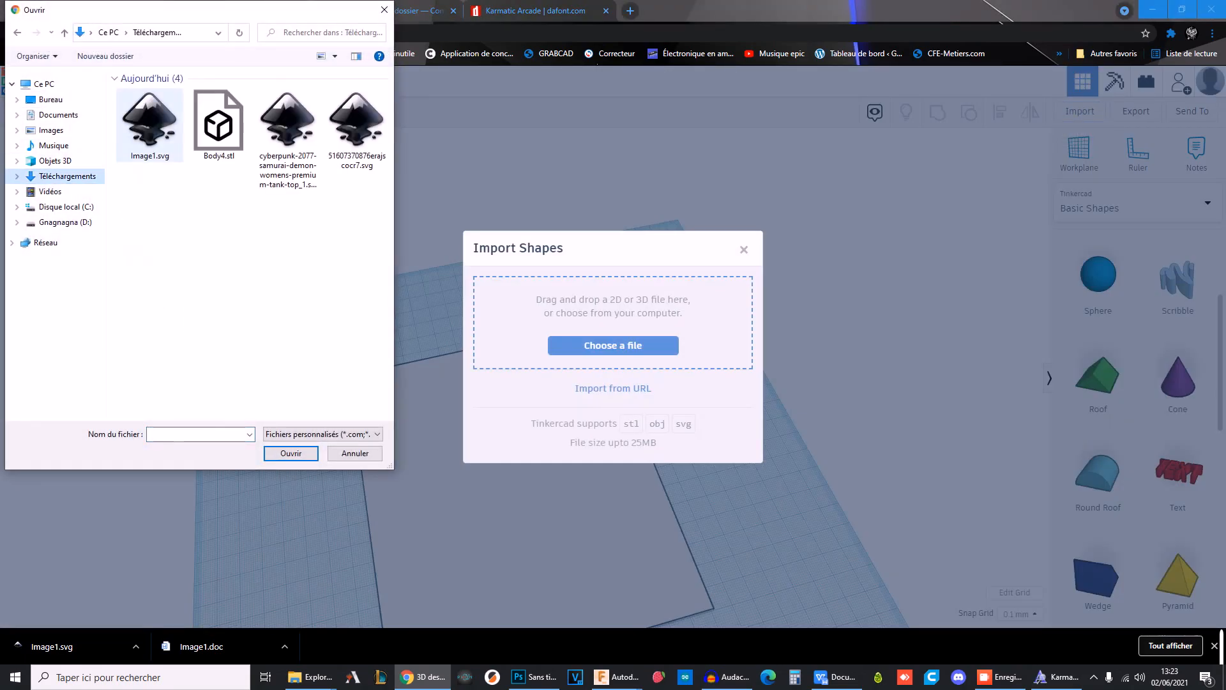
pyautogui.doubleClick(151, 125)
pyautogui.click(720, 480)
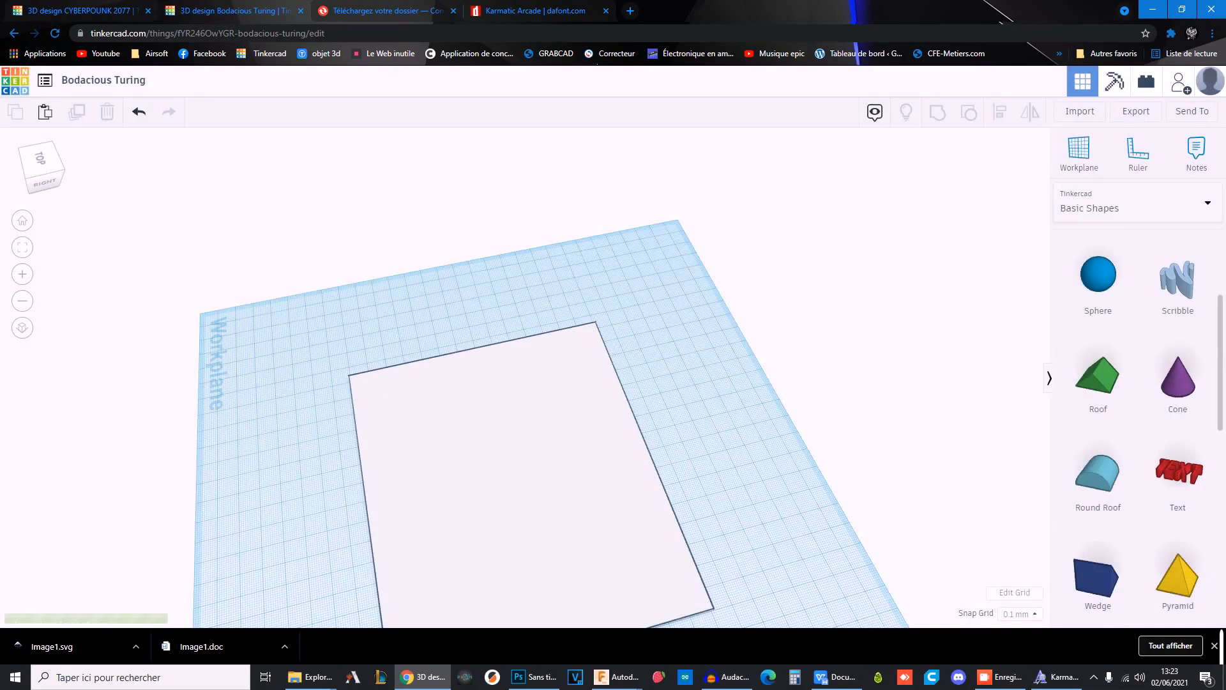
# Turn the imported lettering horizontal in top view and scale it down to about 116.4 by 24.5 mm
pyautogui.moveTo(703, 473); pyautogui.dragTo(626, 274, button='middle')
pyautogui.moveTo(626, 275); pyautogui.dragTo(530, 313, button='right')
pyautogui.scroll(-3, 530, 313)
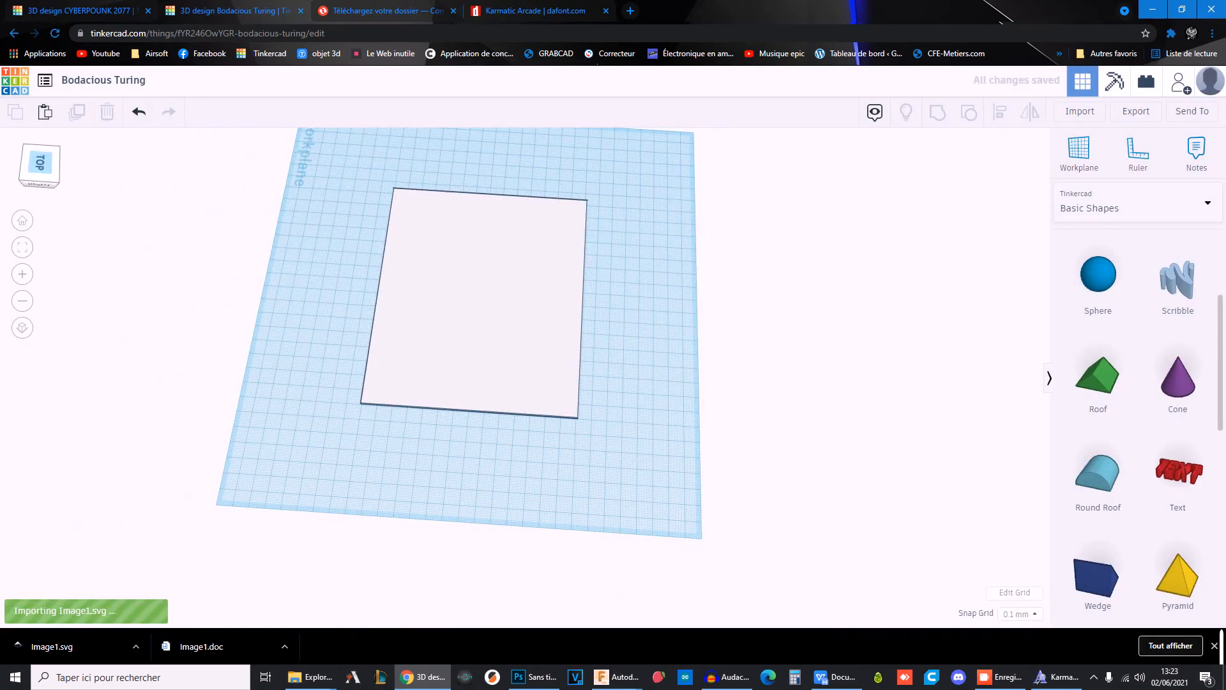
pyautogui.moveTo(41, 165); pyautogui.dragTo(34, 164)
pyautogui.click(39, 165)
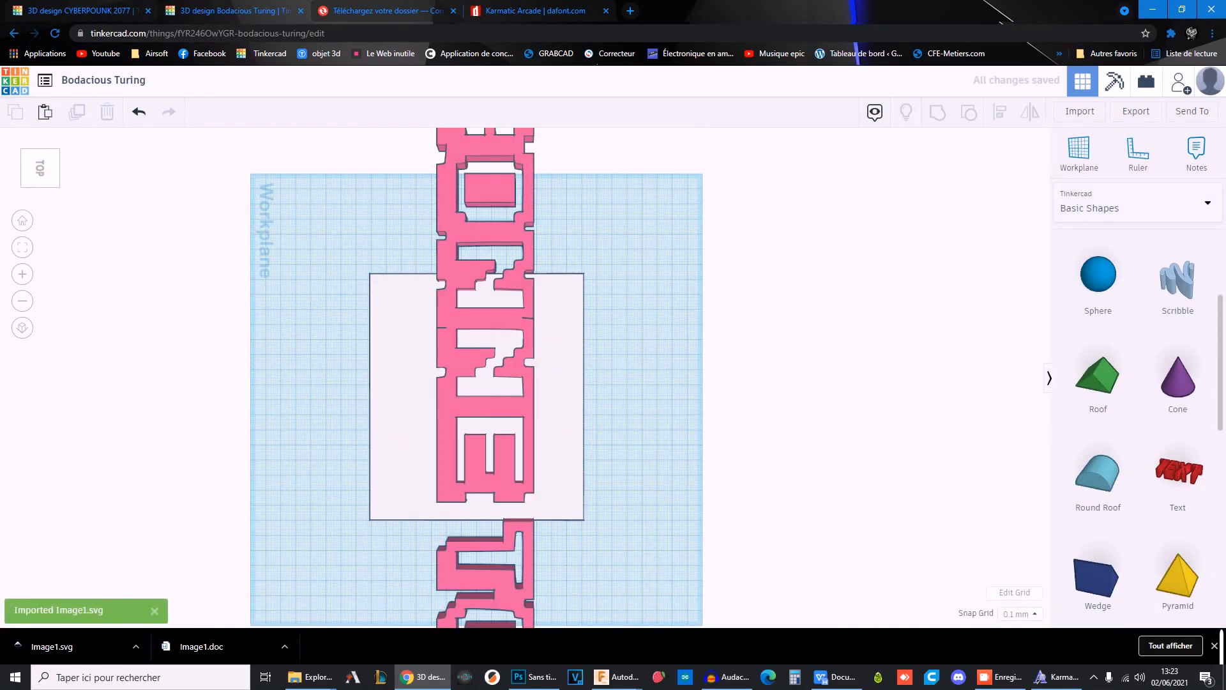
pyautogui.click(484, 406)
pyautogui.scroll(-4, 483, 407)
pyautogui.moveTo(547, 383); pyautogui.dragTo(551, 383)
pyautogui.moveTo(485, 387); pyautogui.dragTo(521, 383)
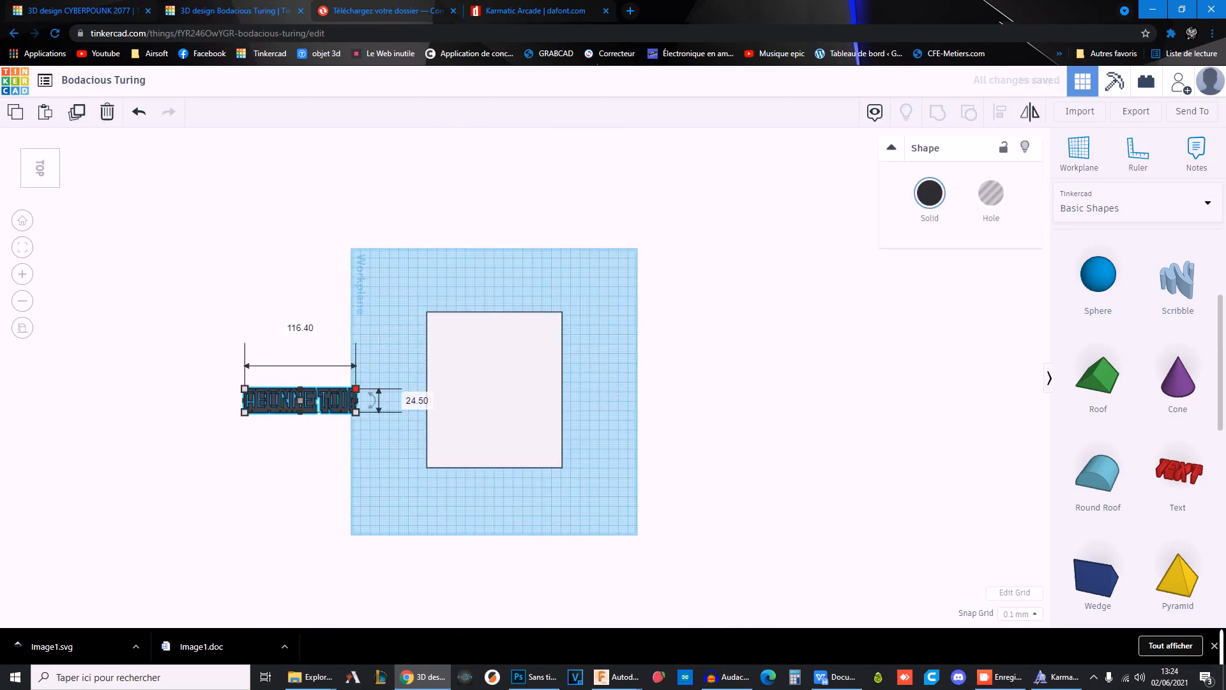
# Reduce the lettering's height and position it on the white plate near the upper edge
pyautogui.scroll(2, 521, 384)
pyautogui.scroll(3, 521, 377)
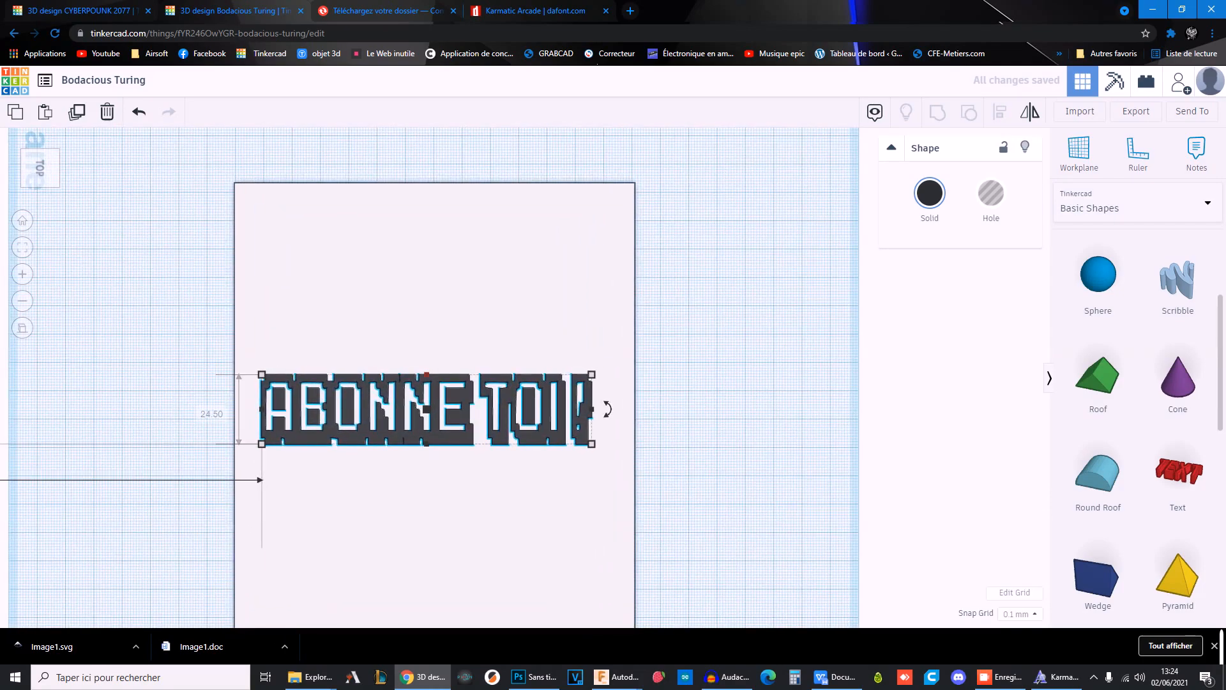
pyautogui.moveTo(426, 389); pyautogui.dragTo(426, 399)
pyautogui.scroll(3, 525, 377)
pyautogui.moveTo(520, 440); pyautogui.dragTo(526, 216)
pyautogui.moveTo(526, 216); pyautogui.dragTo(549, 265, button='middle')
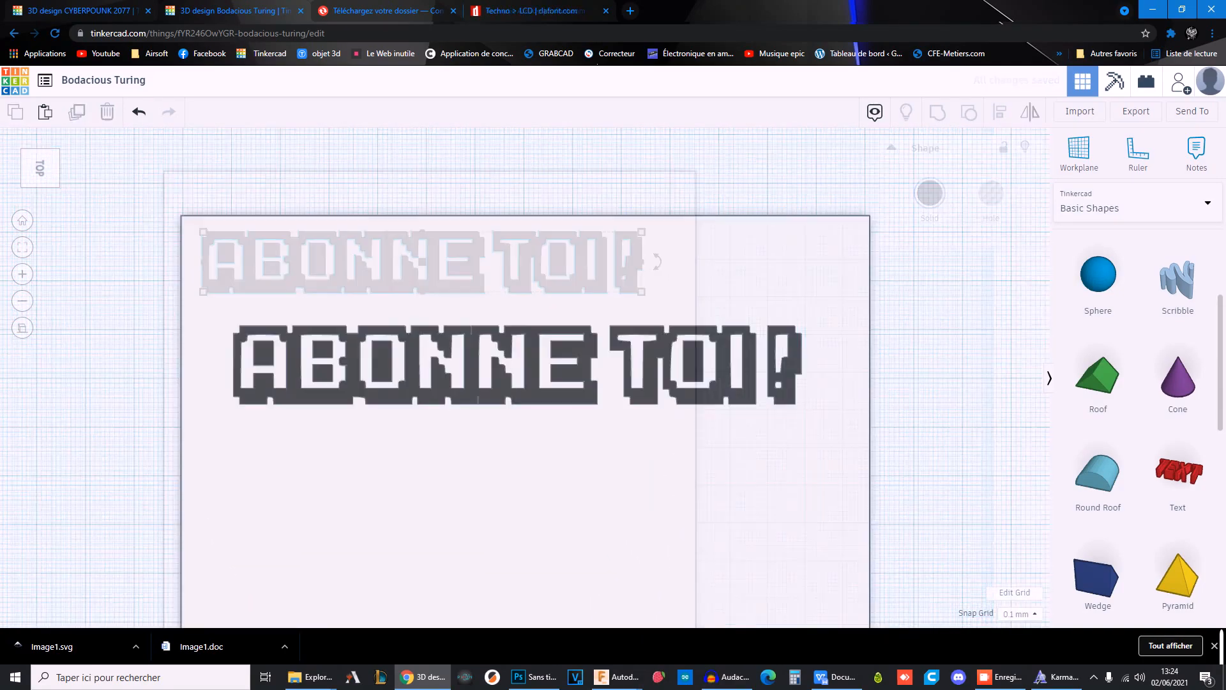